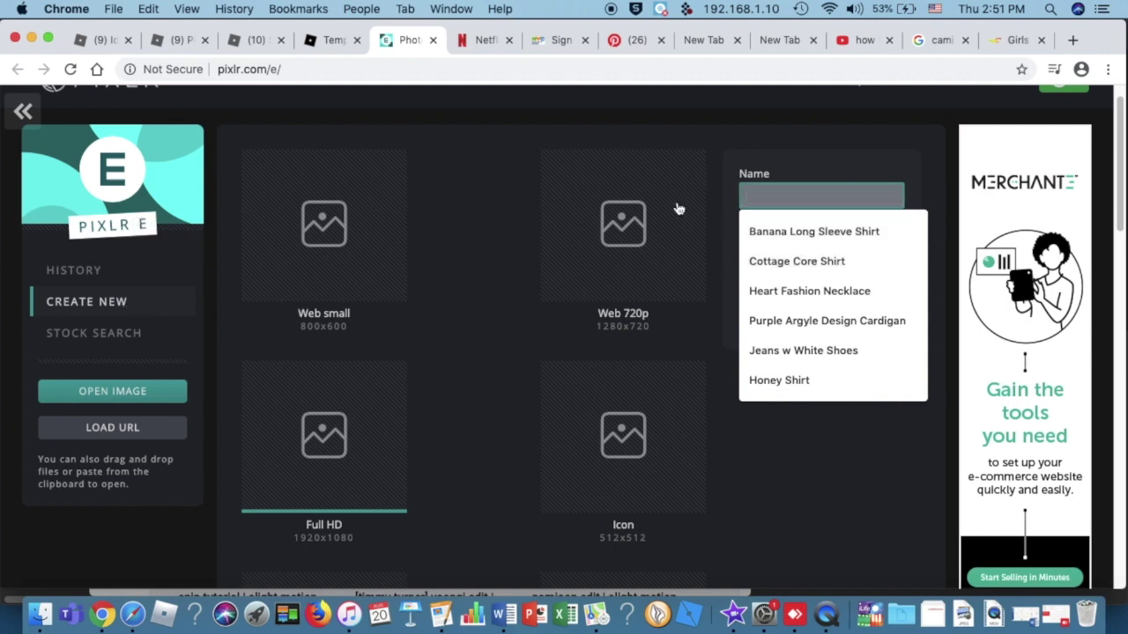
# Step: Create a new 585 × 559 px image named Cottage Core Shirt and close the Pink Shirt document
pyautogui.write('Co')
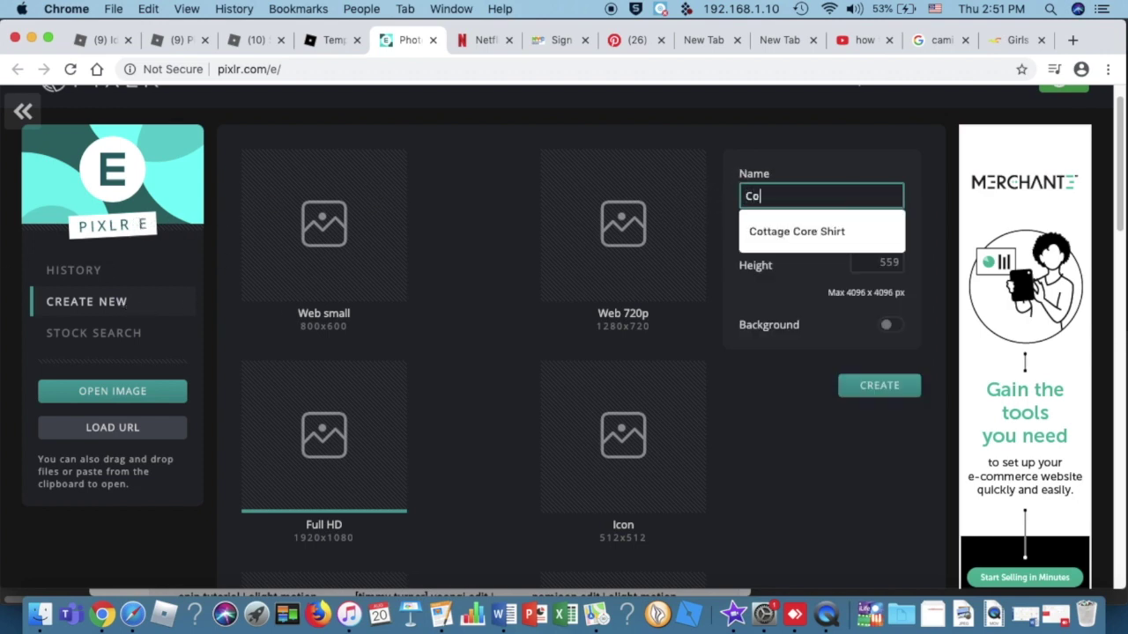
pyautogui.write('ttage Core Shirt')
pyautogui.click(798, 233)
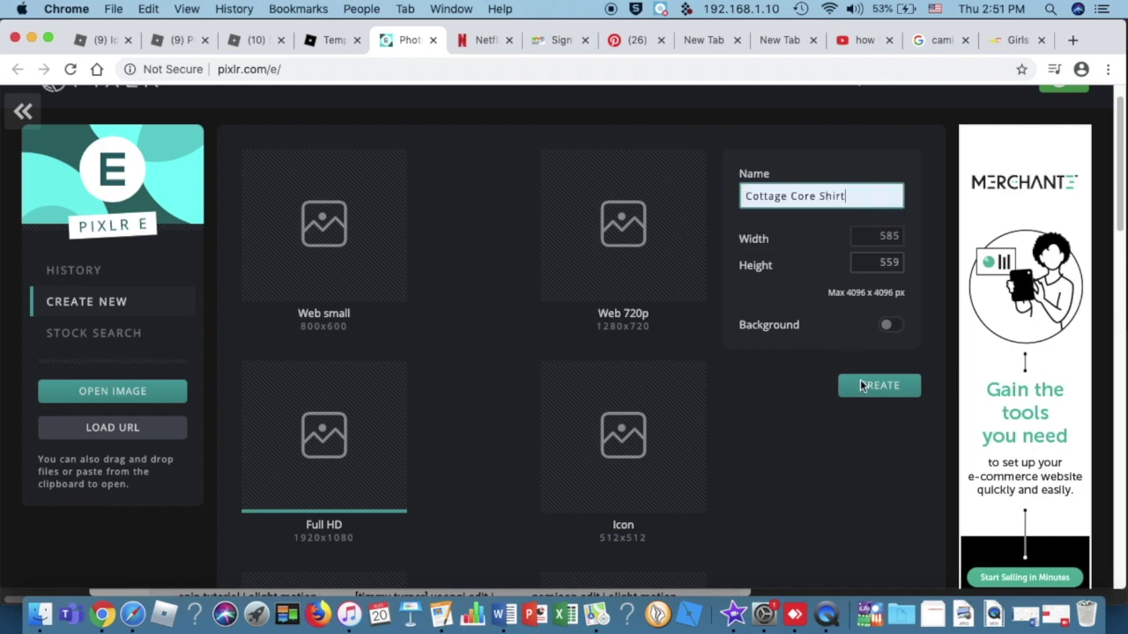
pyautogui.click(866, 386)
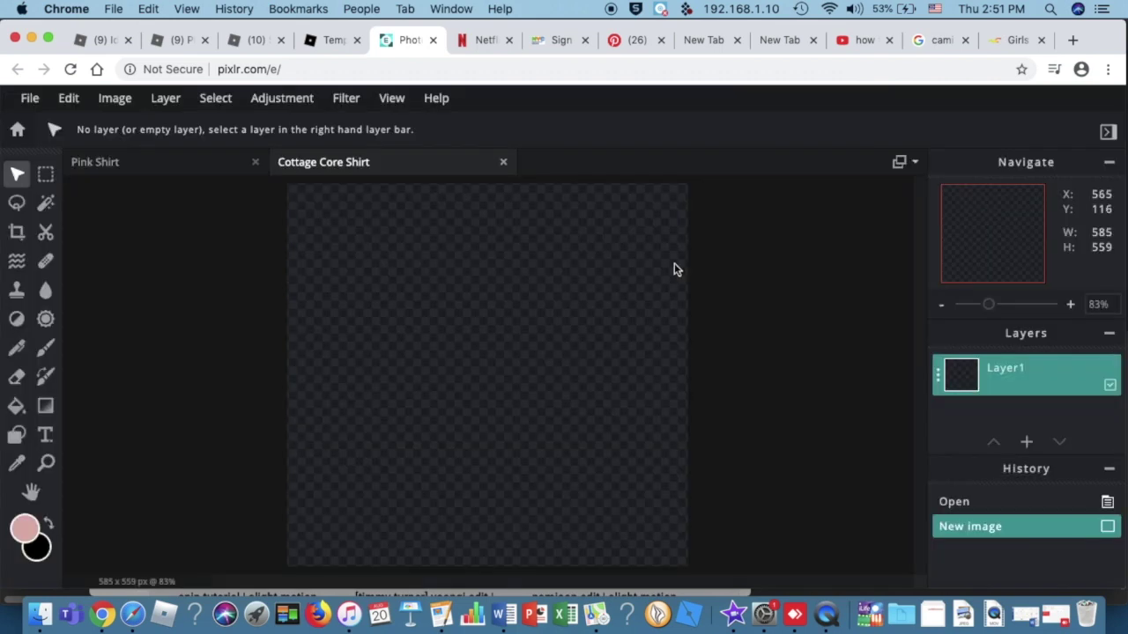
pyautogui.click(256, 164)
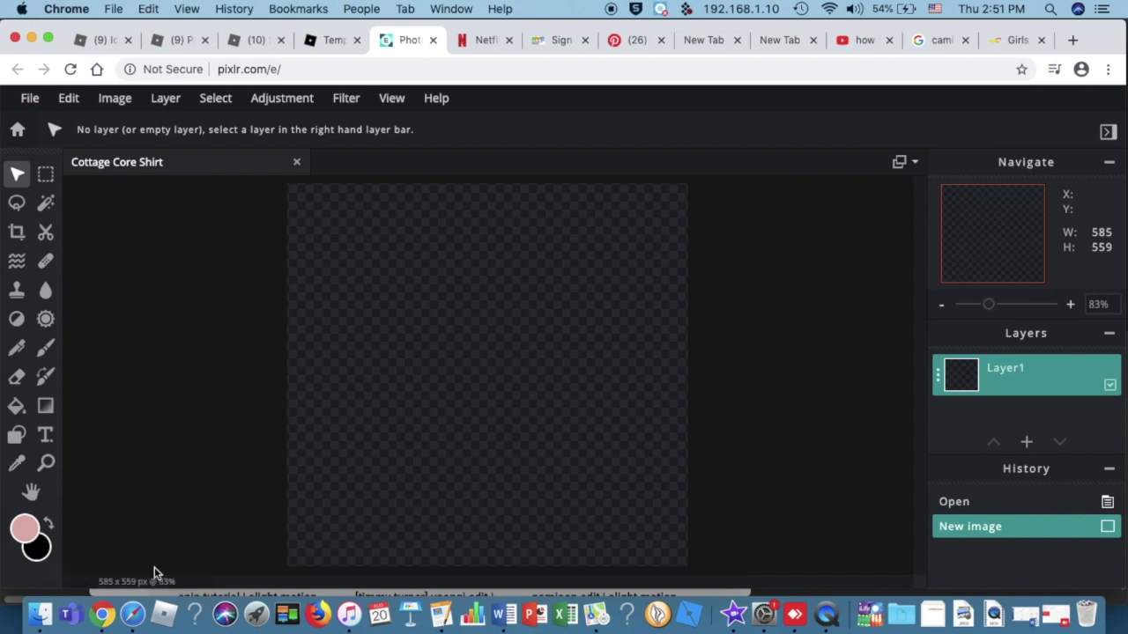
pyautogui.click(996, 46)
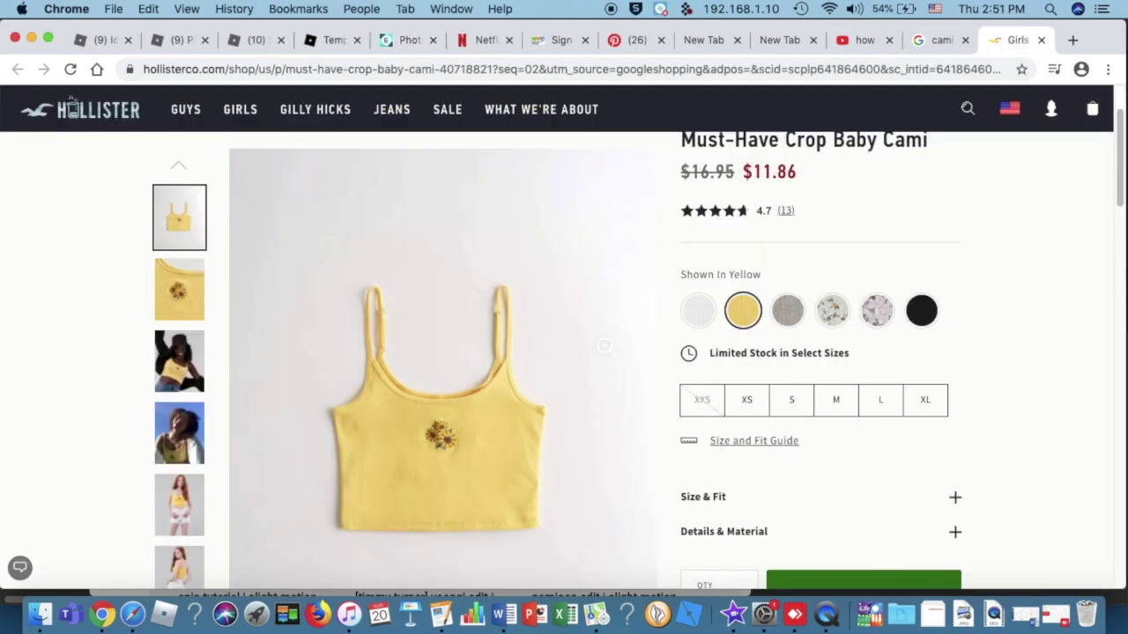
pyautogui.rightClick(485, 347)
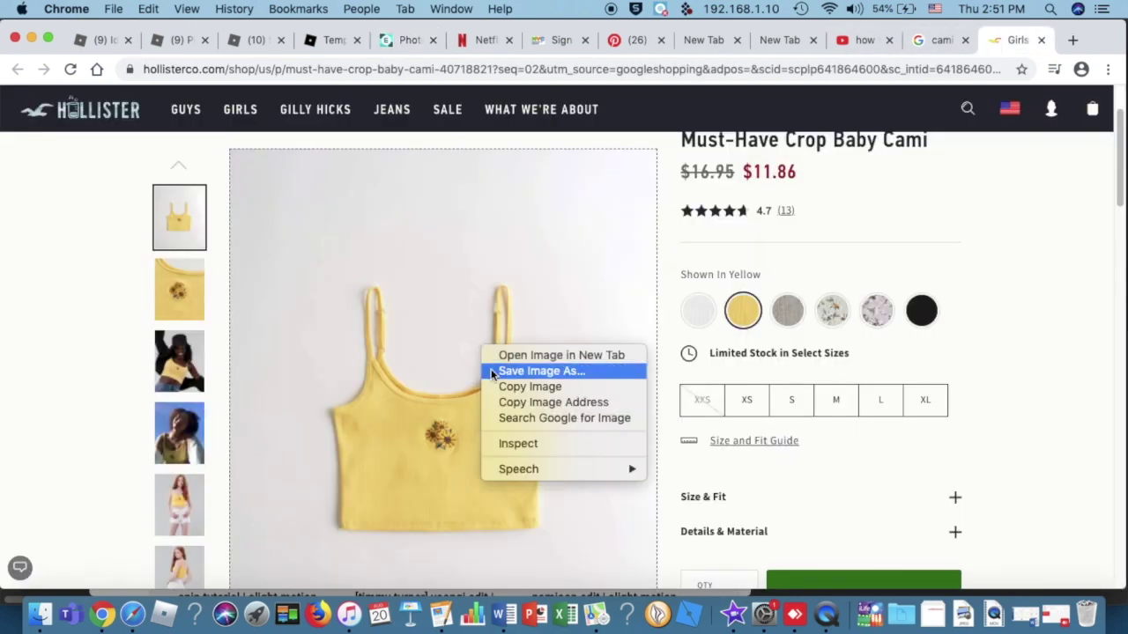
pyautogui.click(529, 385)
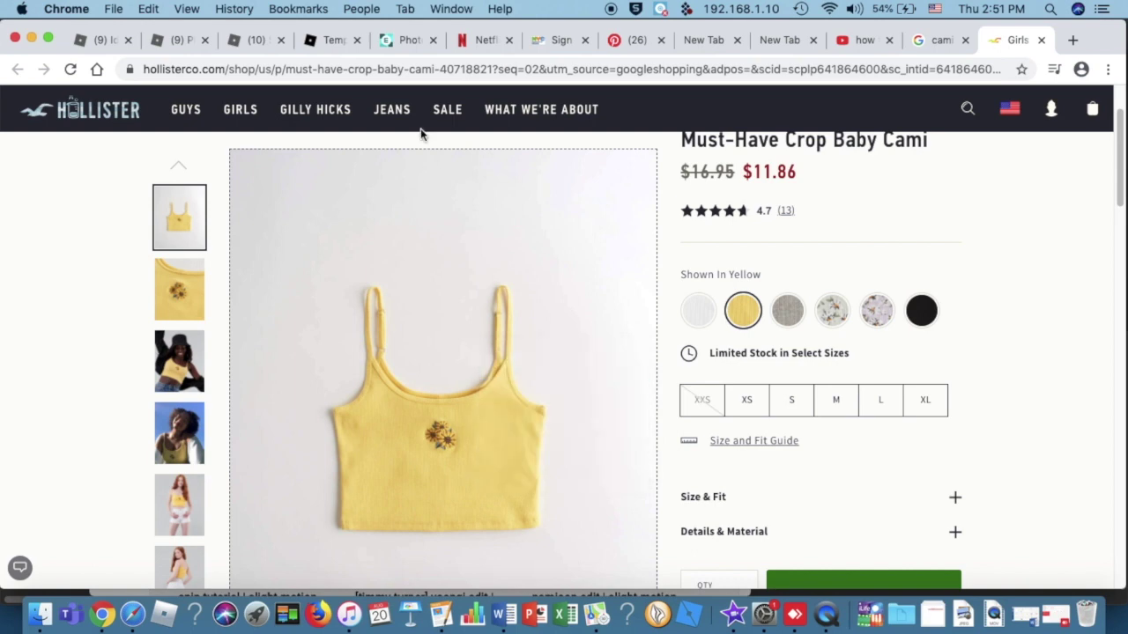
pyautogui.click(421, 46)
pyautogui.press('super+v')
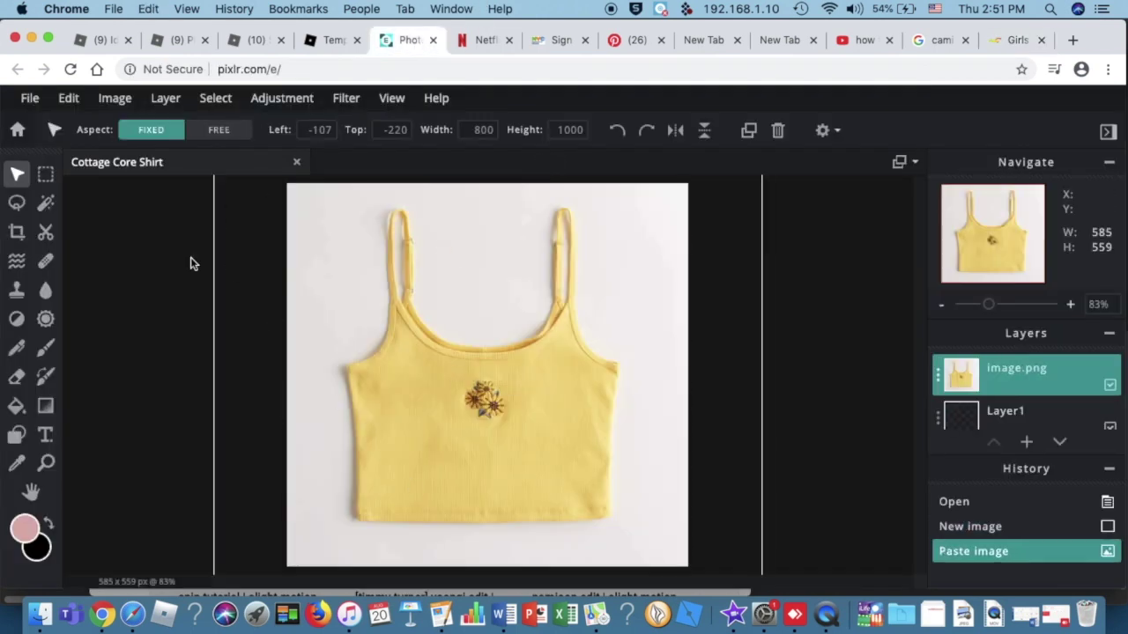
pyautogui.scroll(-5, 851, 453)
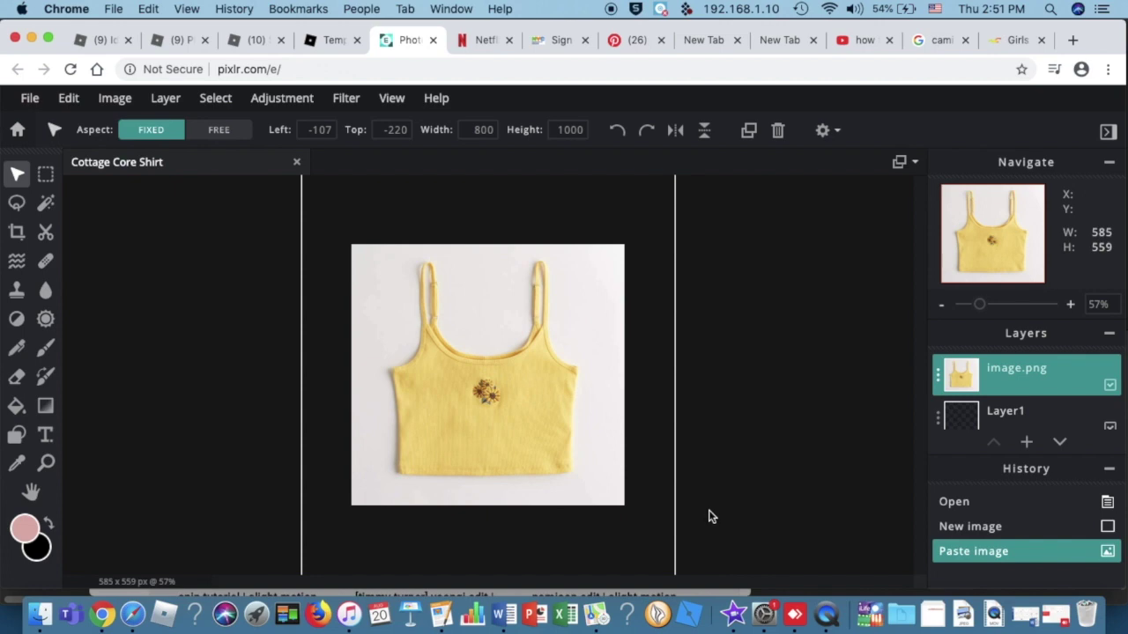
pyautogui.moveTo(600, 517); pyautogui.dragTo(491, 377)
pyautogui.moveTo(453, 345); pyautogui.dragTo(534, 408)
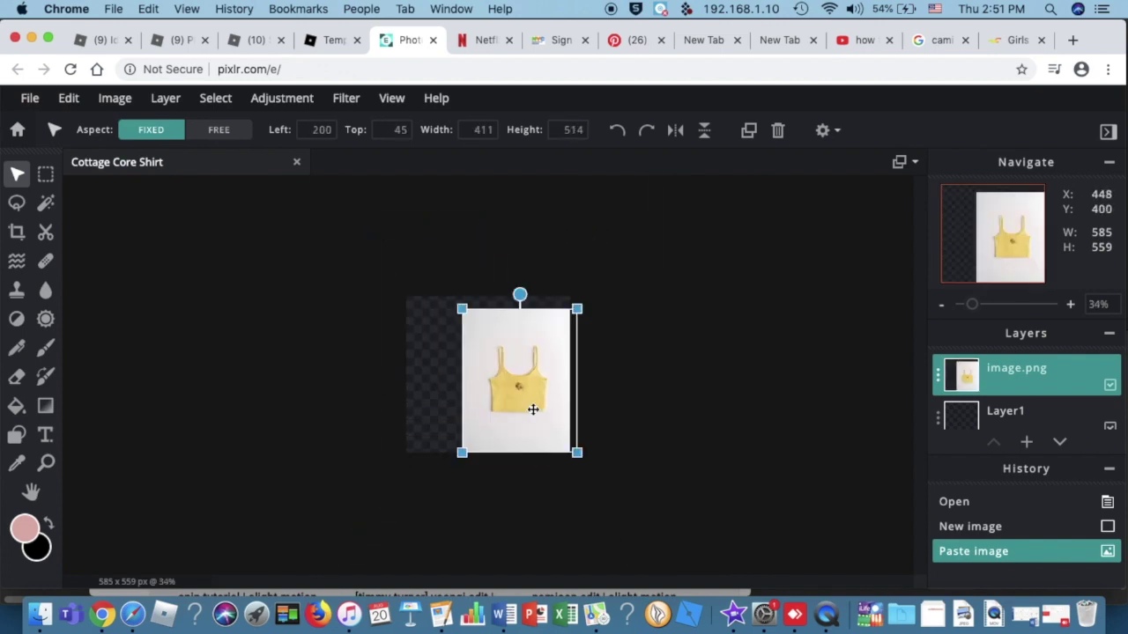
pyautogui.press('Delete')
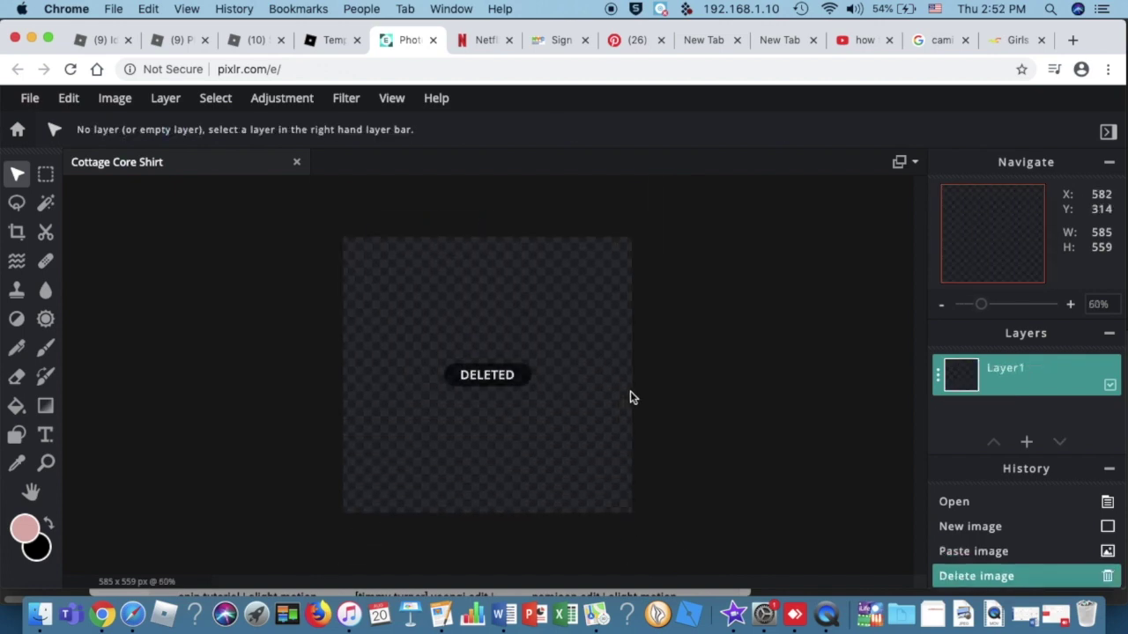
# Step: View the shirt template linked on the Idle Rose group's shirt creation page on Roblox and close it
pyautogui.click(333, 39)
pyautogui.rightClick(532, 355)
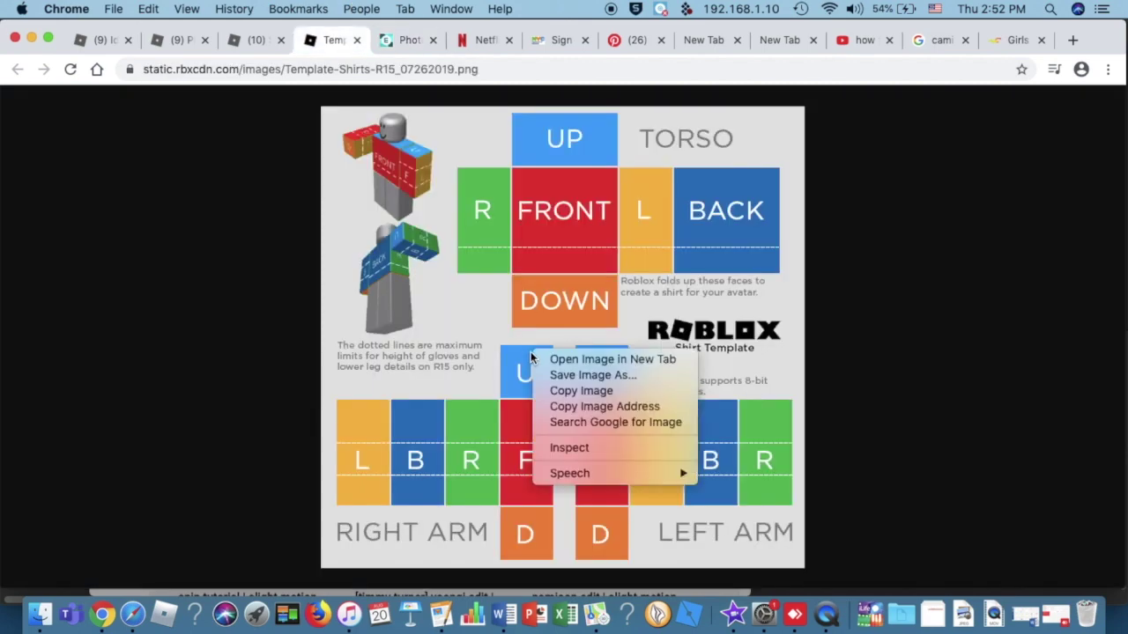
pyautogui.click(422, 249)
pyautogui.click(111, 41)
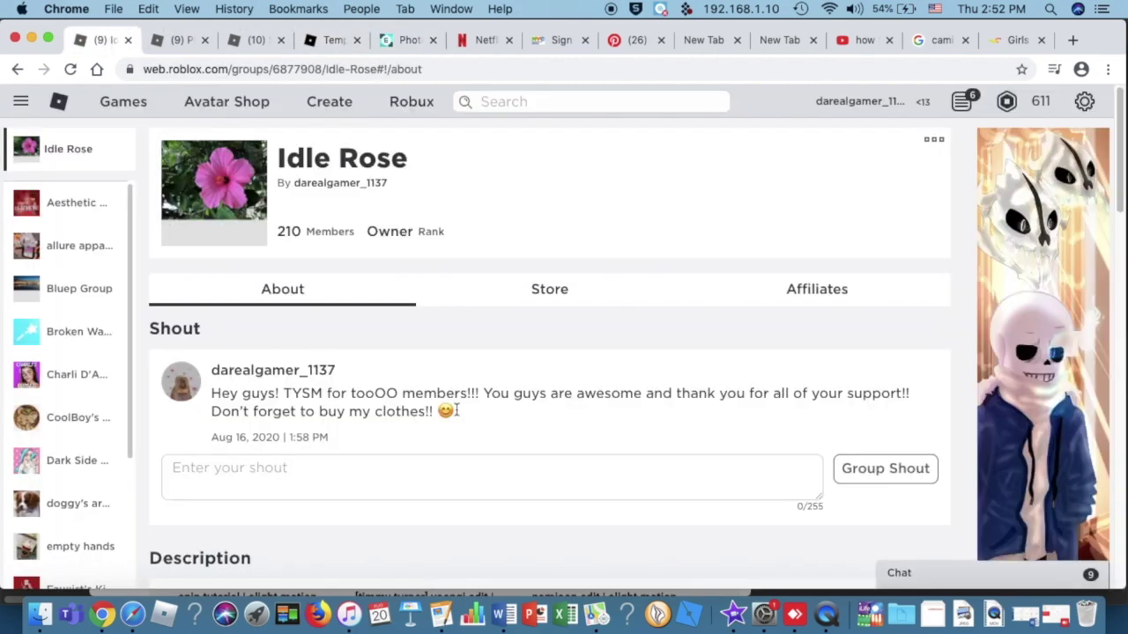
pyautogui.click(550, 289)
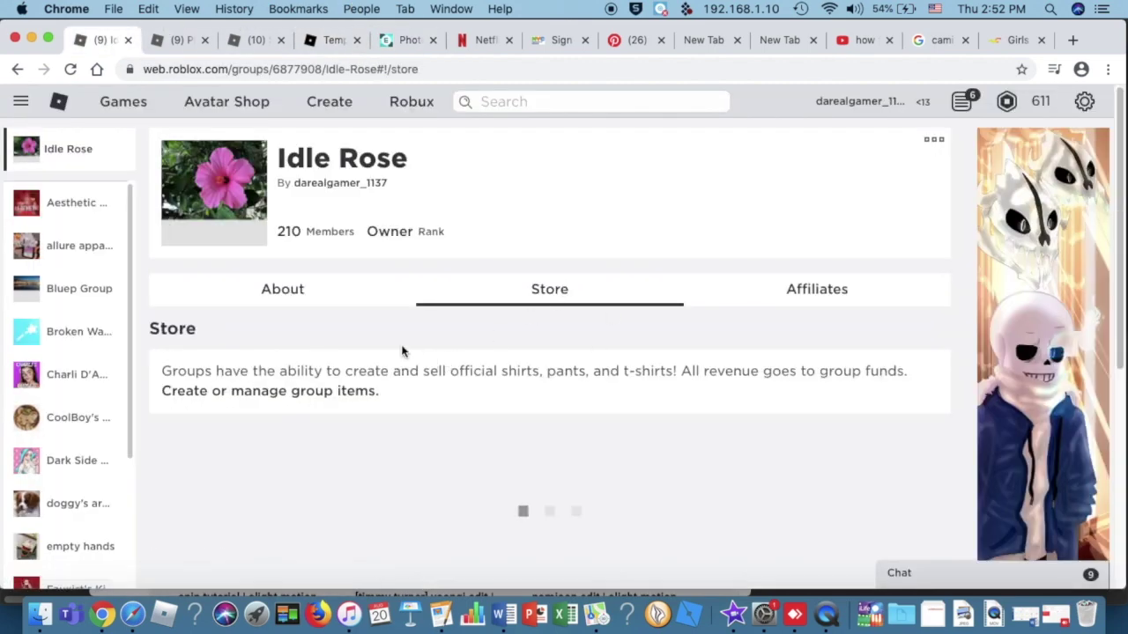
pyautogui.click(365, 390)
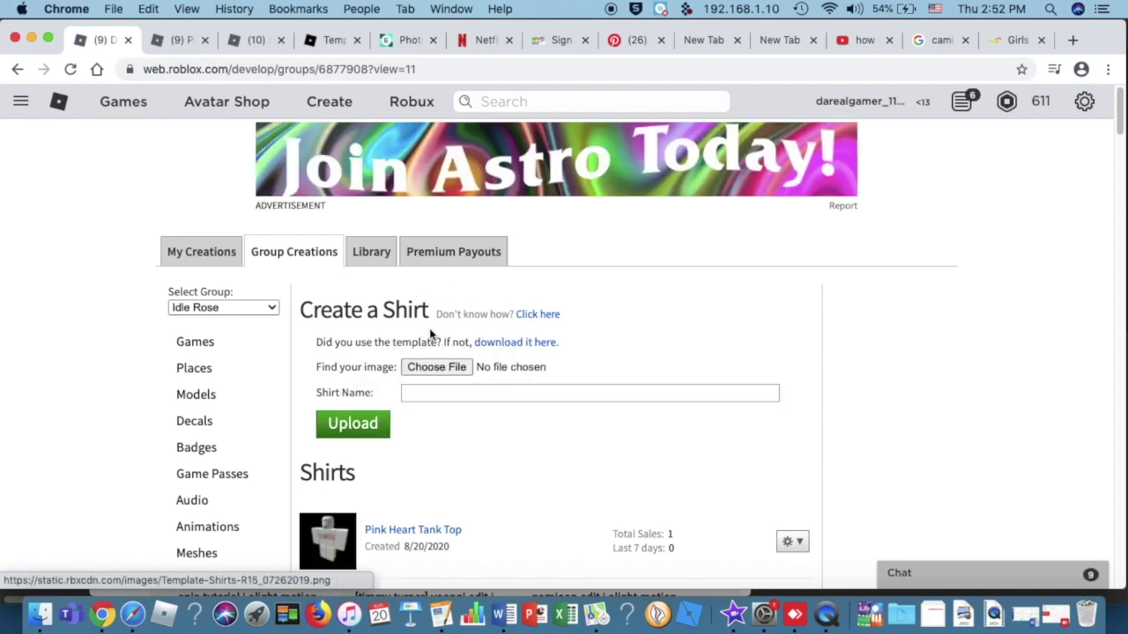
pyautogui.click(498, 343)
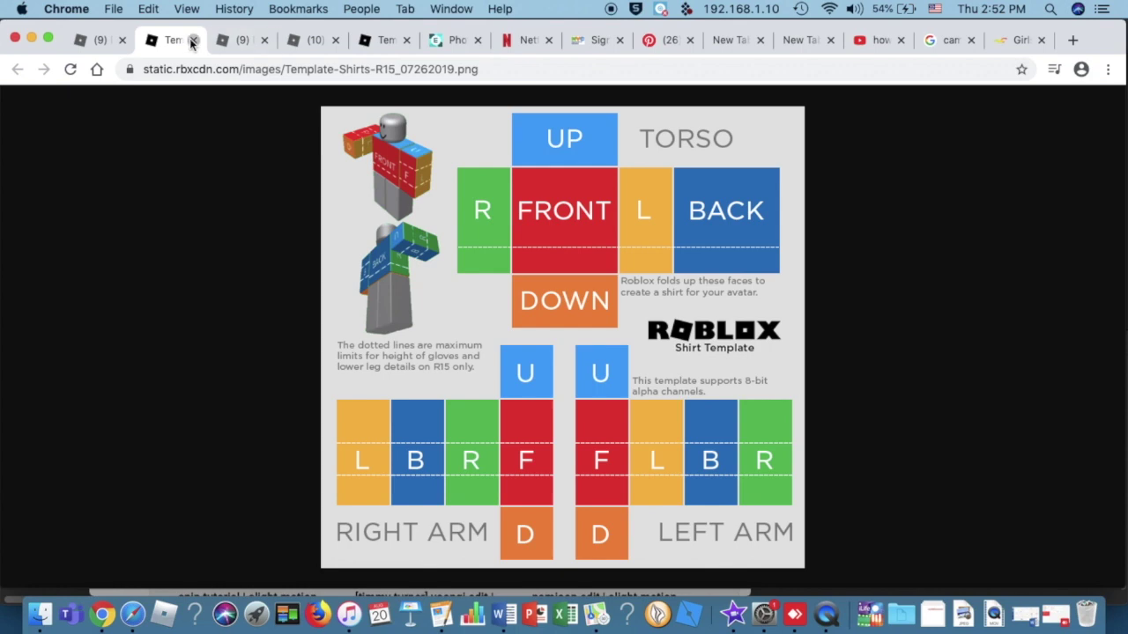
pyautogui.click(193, 39)
# Step: Copy the Roblox shirt template image, paste it into the Cottage Core Shirt document in Pixlr and deselect it
pyautogui.click(317, 40)
pyautogui.rightClick(577, 292)
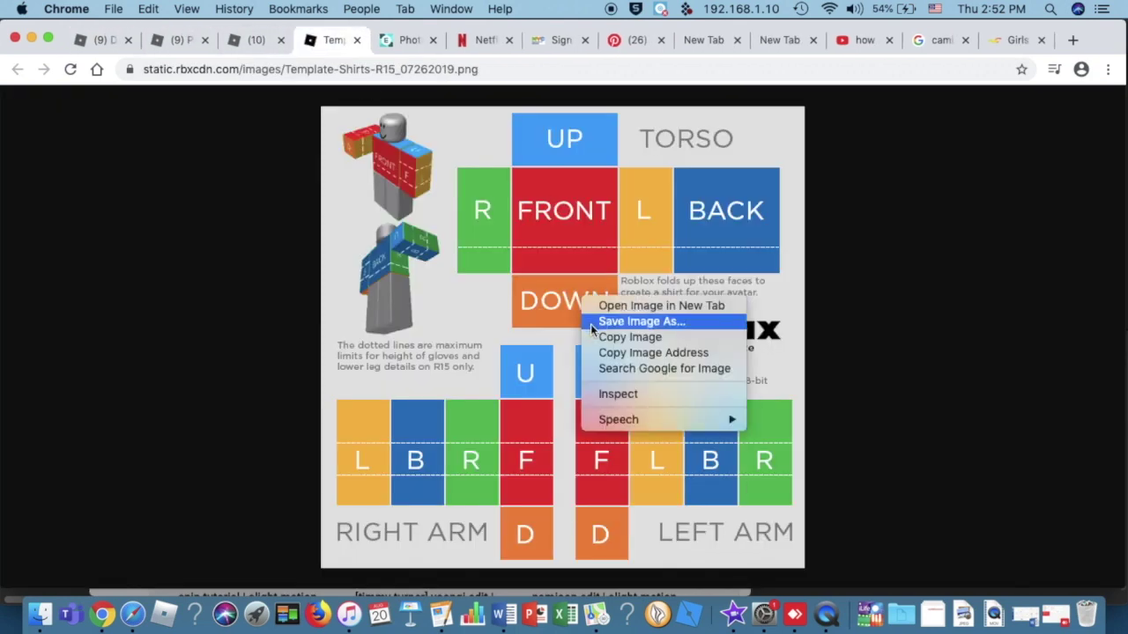
pyautogui.click(621, 335)
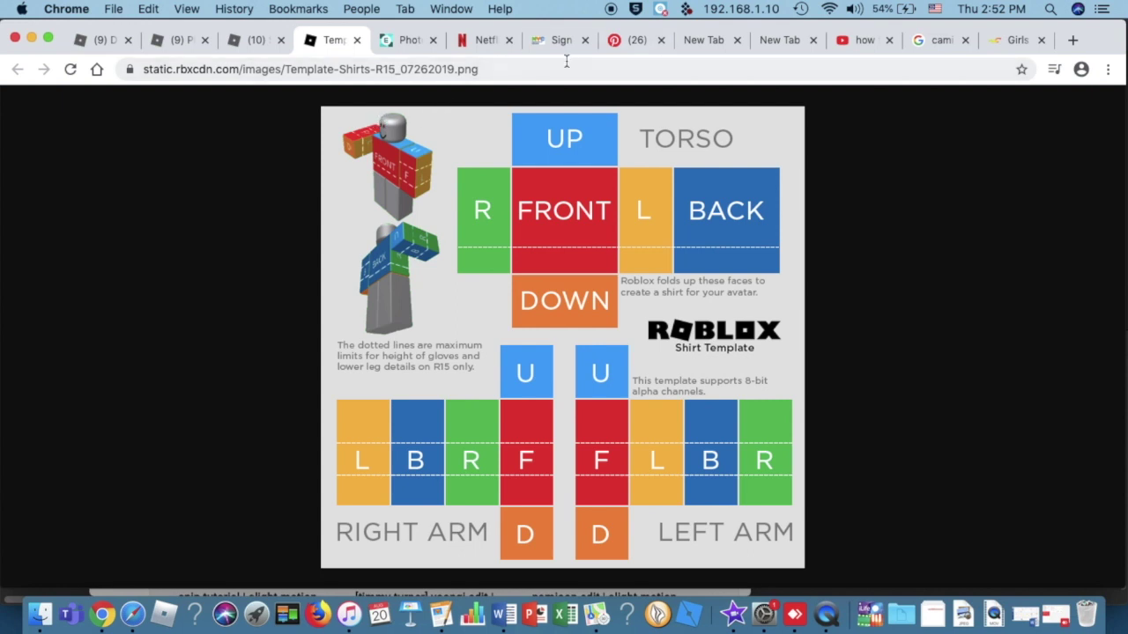
pyautogui.click(407, 44)
pyautogui.press('super+v')
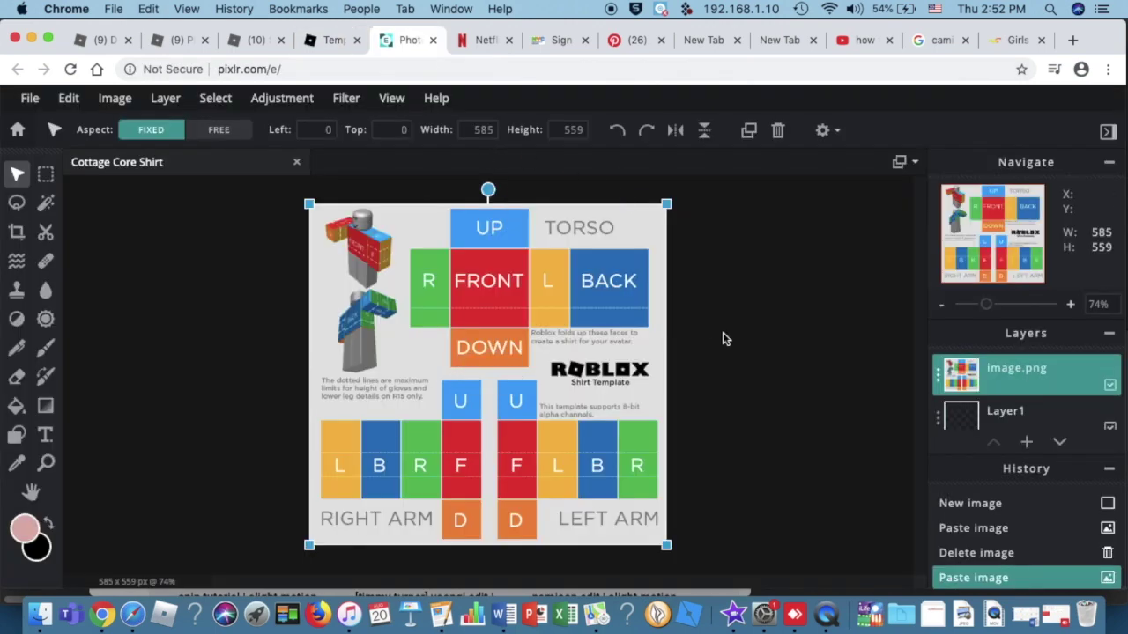
pyautogui.rightClick(615, 286)
pyautogui.click(701, 396)
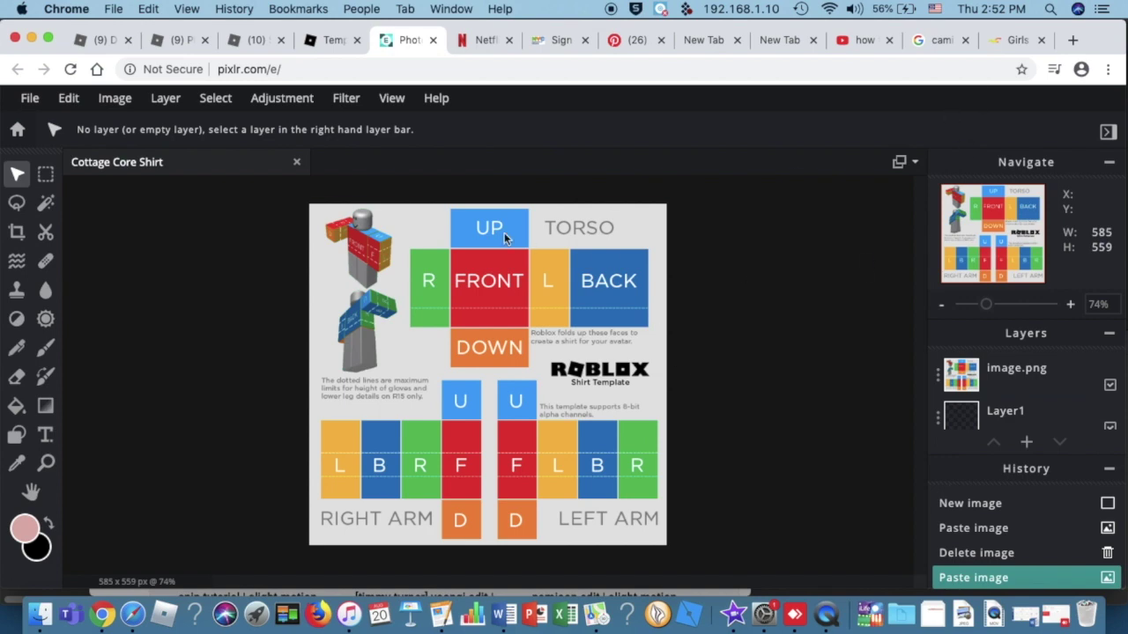
# Step: Copy the yellow cami photo from the Hollister product page and paste it over the shirt template in Pixlr
pyautogui.click(1009, 41)
pyautogui.rightClick(492, 386)
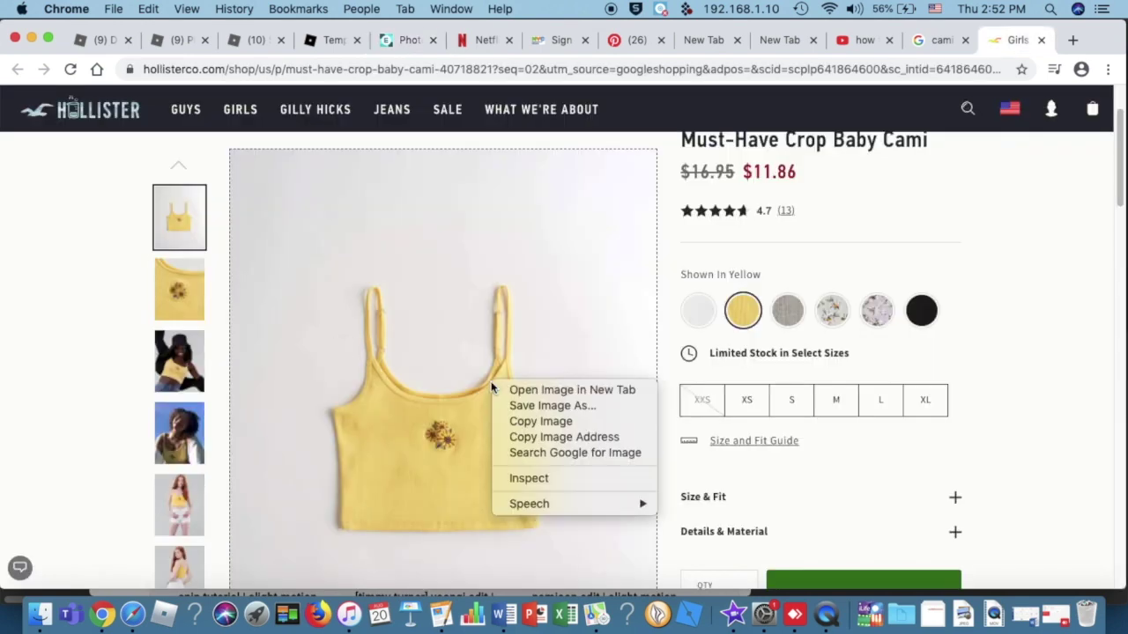
pyautogui.click(529, 422)
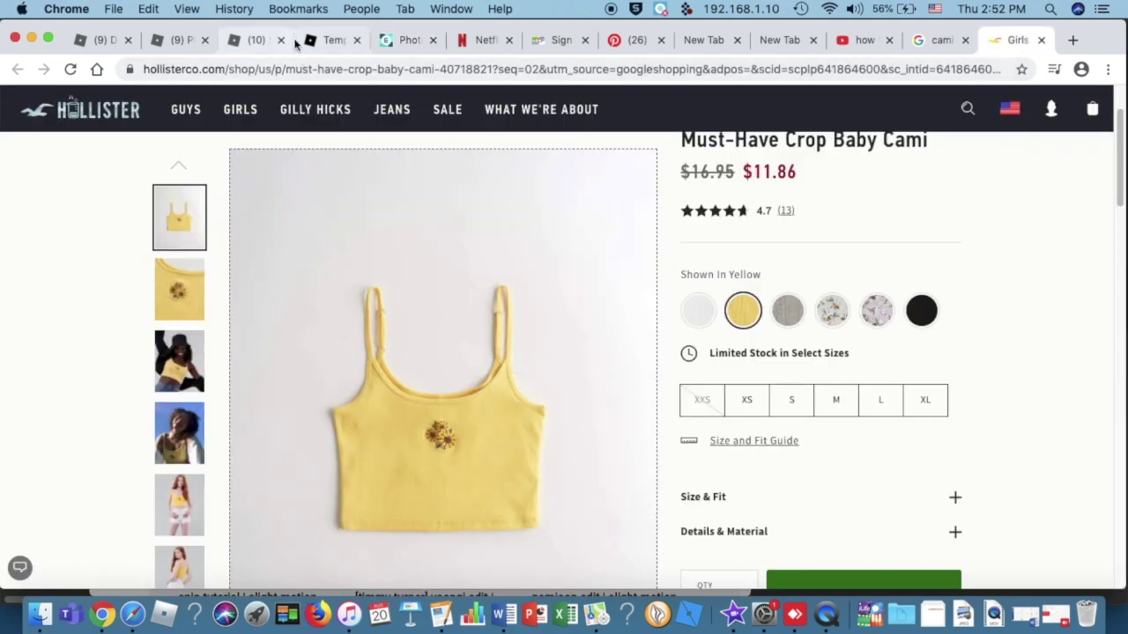
pyautogui.click(403, 39)
pyautogui.press('super+v')
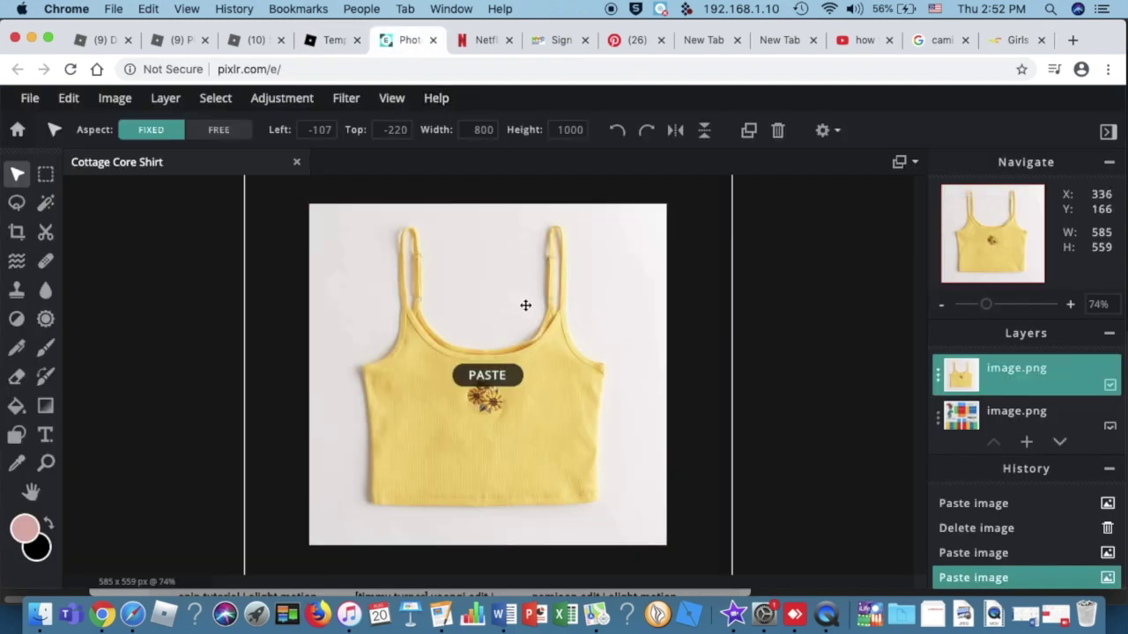
# Step: Scale the cami photo down to 134 × 168 px and position it over the template's FRONT torso area
pyautogui.scroll(-3, 589, 431)
pyautogui.moveTo(616, 536); pyautogui.dragTo(505, 401)
pyautogui.scroll(5, 505, 402)
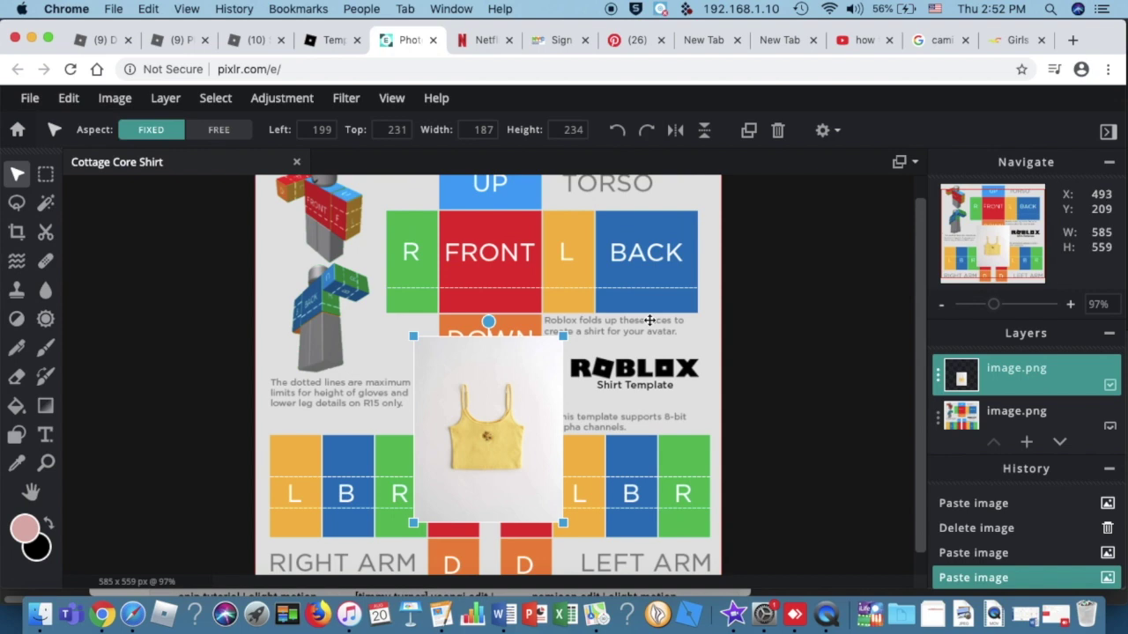
pyautogui.scroll(2, 567, 333)
pyautogui.moveTo(568, 348); pyautogui.dragTo(657, 123)
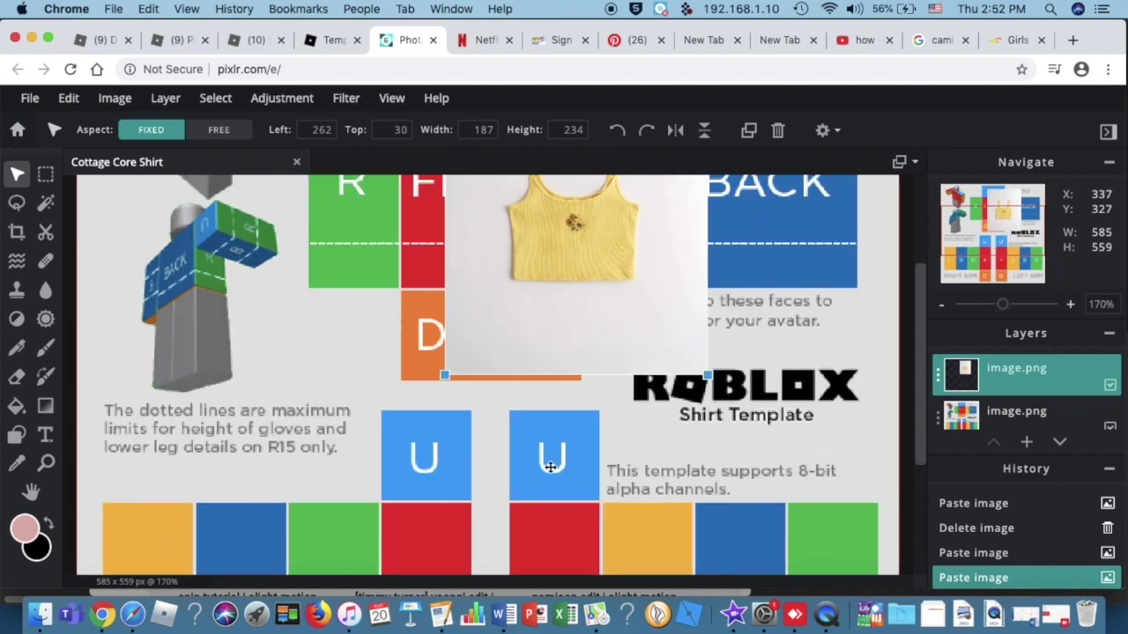
pyautogui.moveTo(968, 251); pyautogui.dragTo(968, 231)
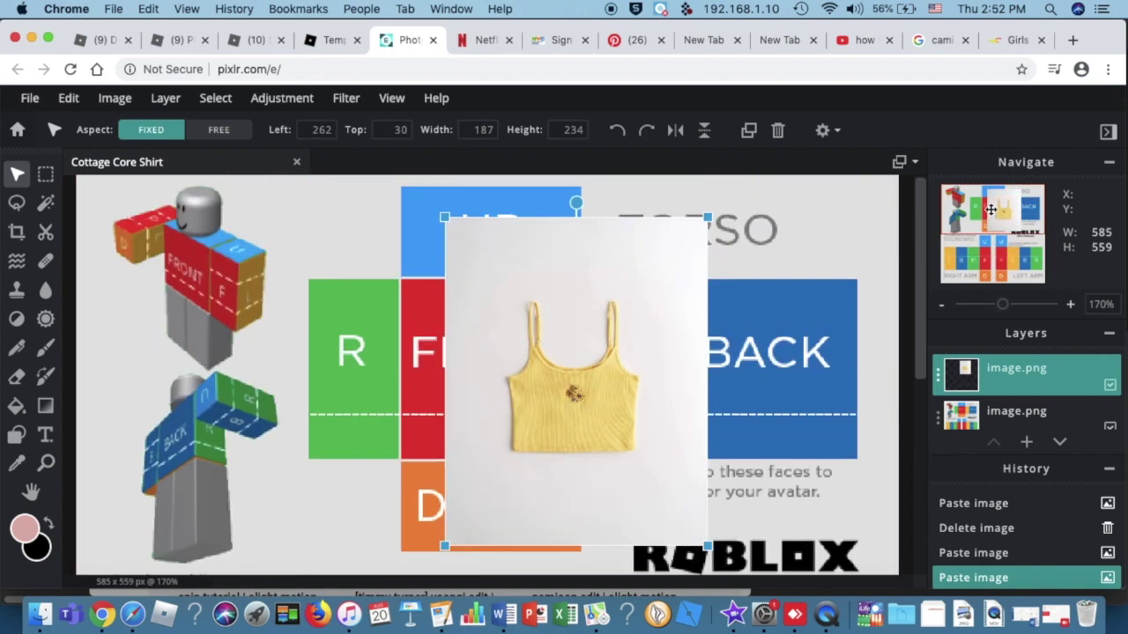
pyautogui.moveTo(708, 546); pyautogui.dragTo(643, 463)
pyautogui.moveTo(553, 340); pyautogui.dragTo(507, 342)
pyautogui.click(693, 367)
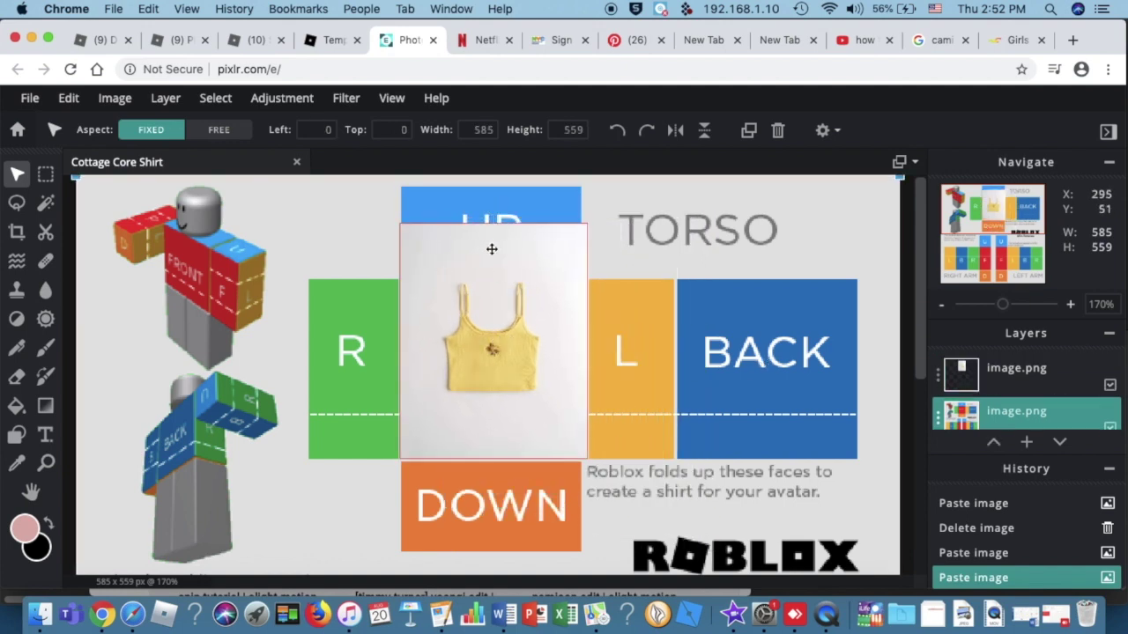
pyautogui.click(541, 317)
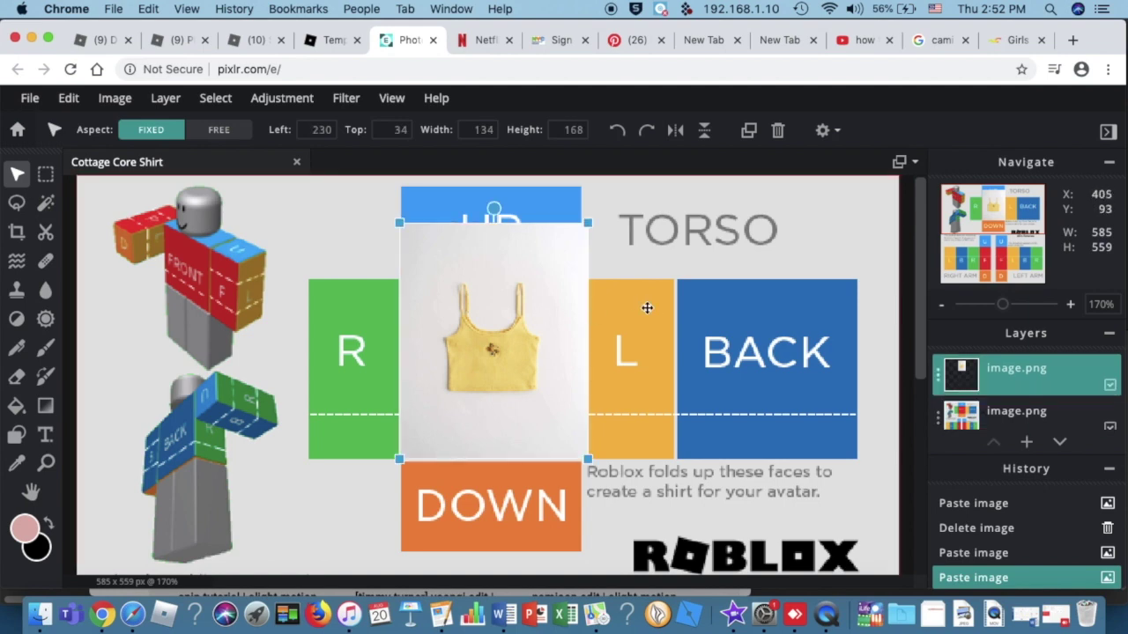
pyautogui.click(196, 238)
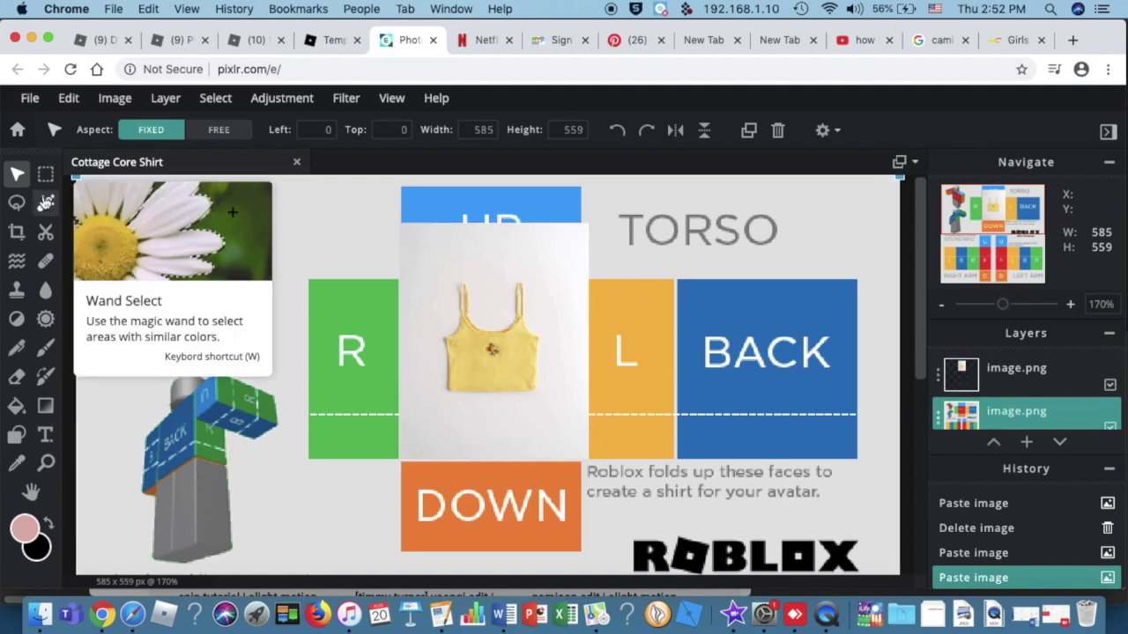
# Step: Select the white background around the outside of the full-size cami with the Wand tool and delete it
pyautogui.click(45, 203)
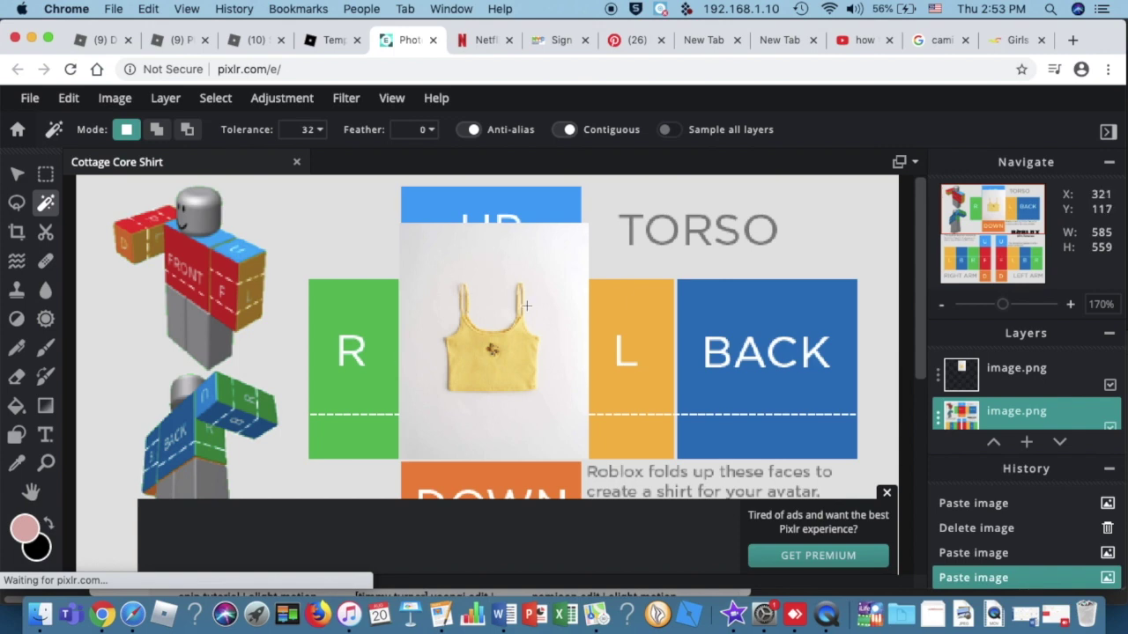
pyautogui.click(506, 255)
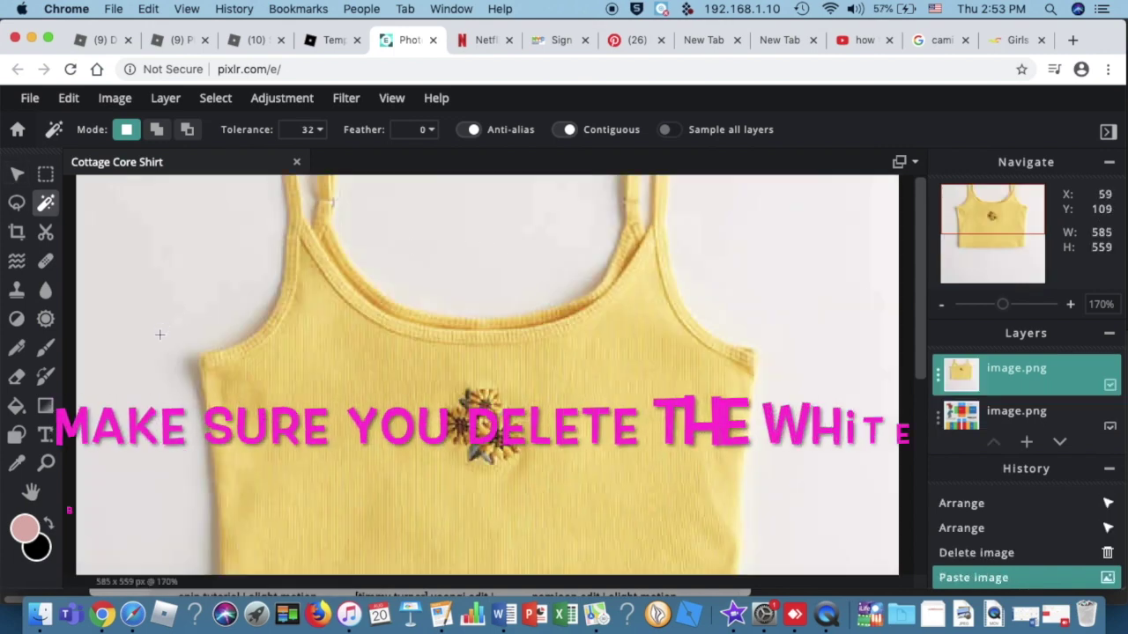
pyautogui.click(134, 459)
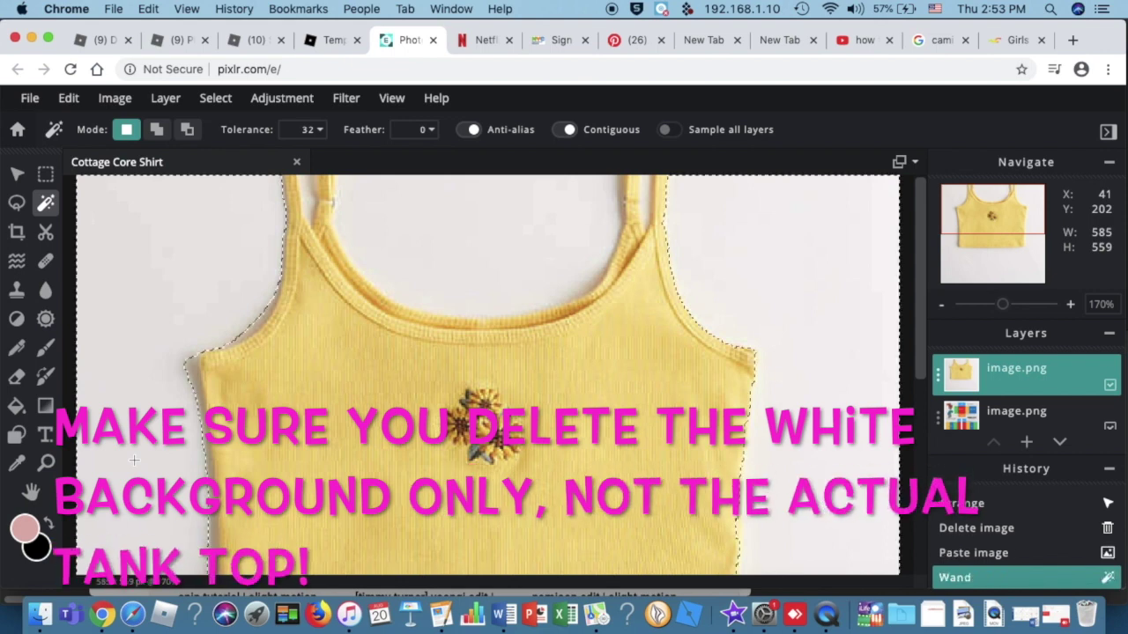
pyautogui.press('Delete')
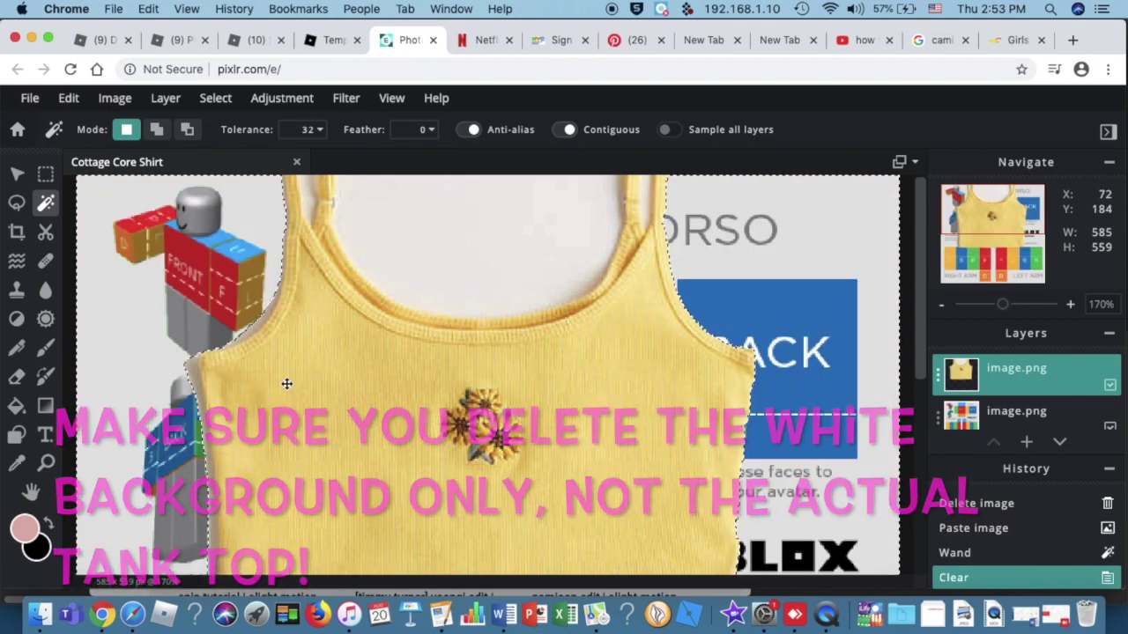
pyautogui.scroll(-3, 77, 245)
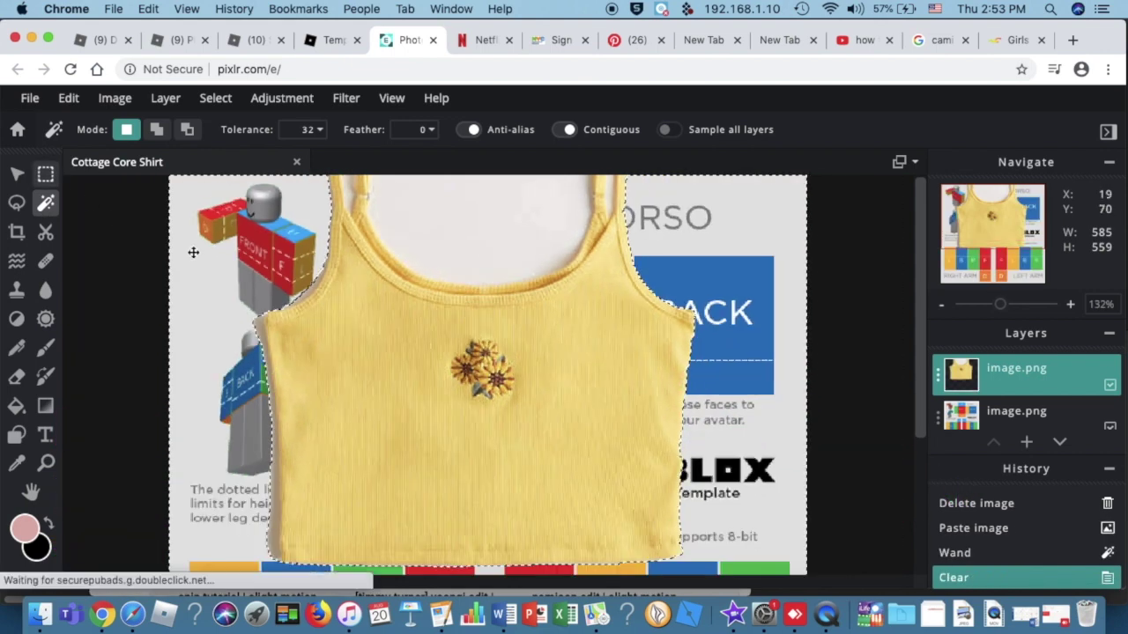
pyautogui.click(45, 176)
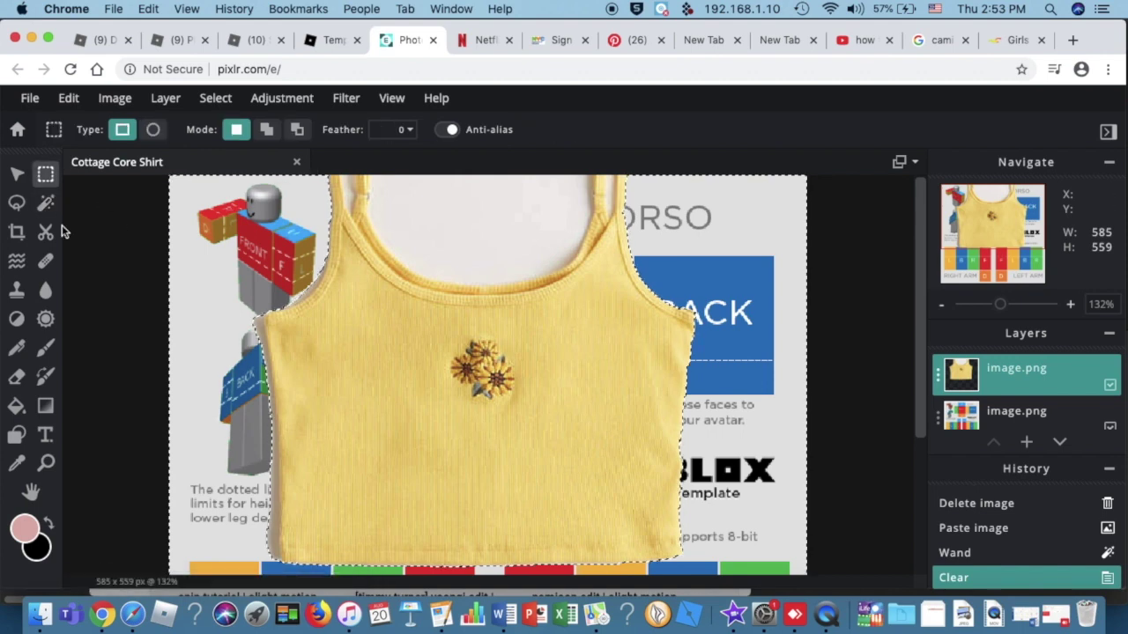
# Step: Try to select the grey shadow along the cami's left edge with the Wand tool and delete it
pyautogui.click(88, 206)
pyautogui.click(45, 204)
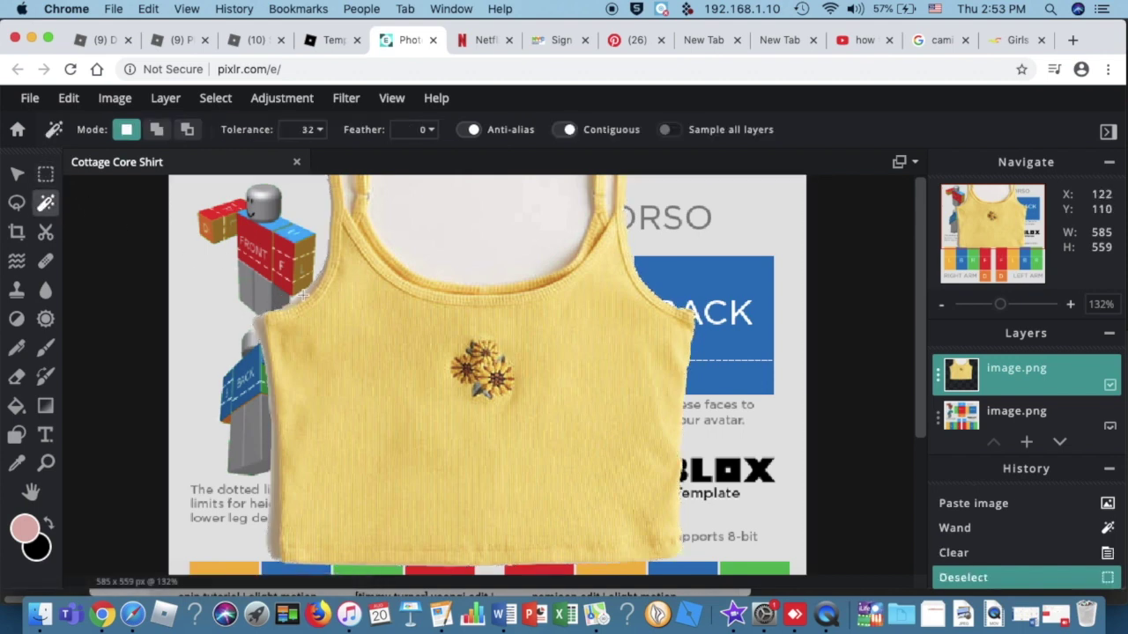
pyautogui.click(305, 293)
pyautogui.press('Delete')
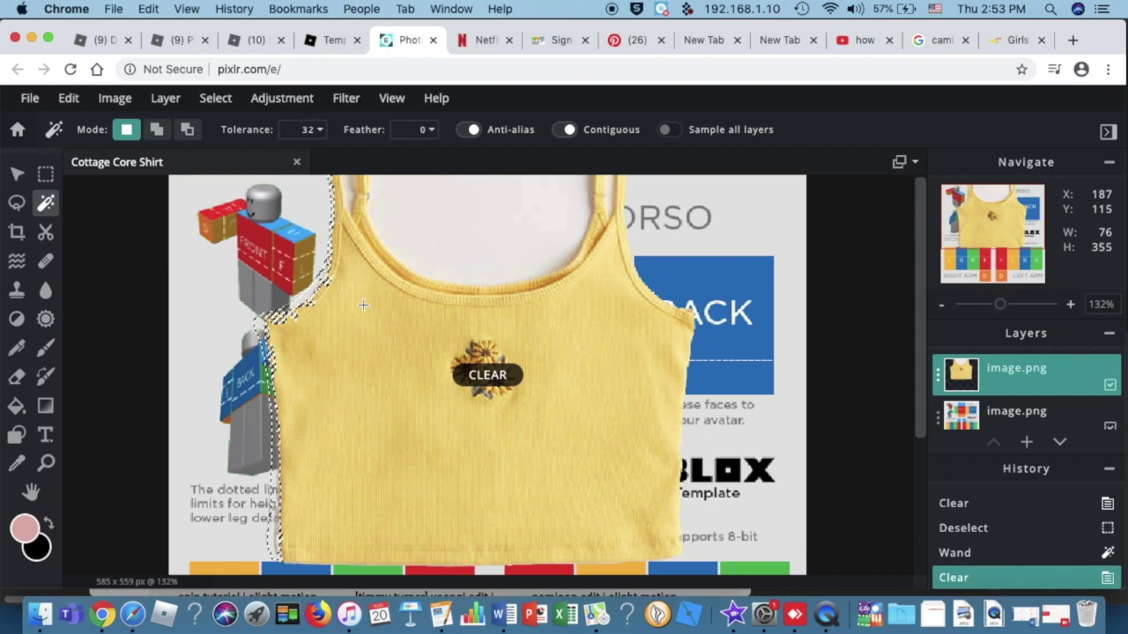
pyautogui.click(45, 174)
pyautogui.click(185, 236)
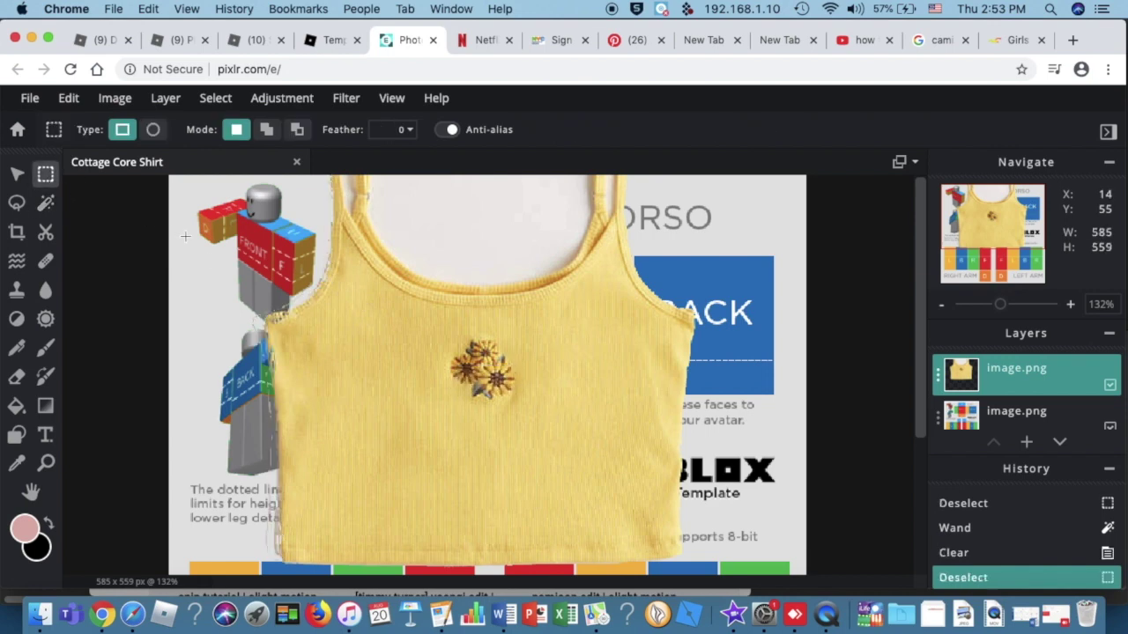
# Step: Undo the last shadow deletion along the cami's left edge and clear the selection
pyautogui.press('super+z')
pyautogui.press('super+z')
pyautogui.click(45, 204)
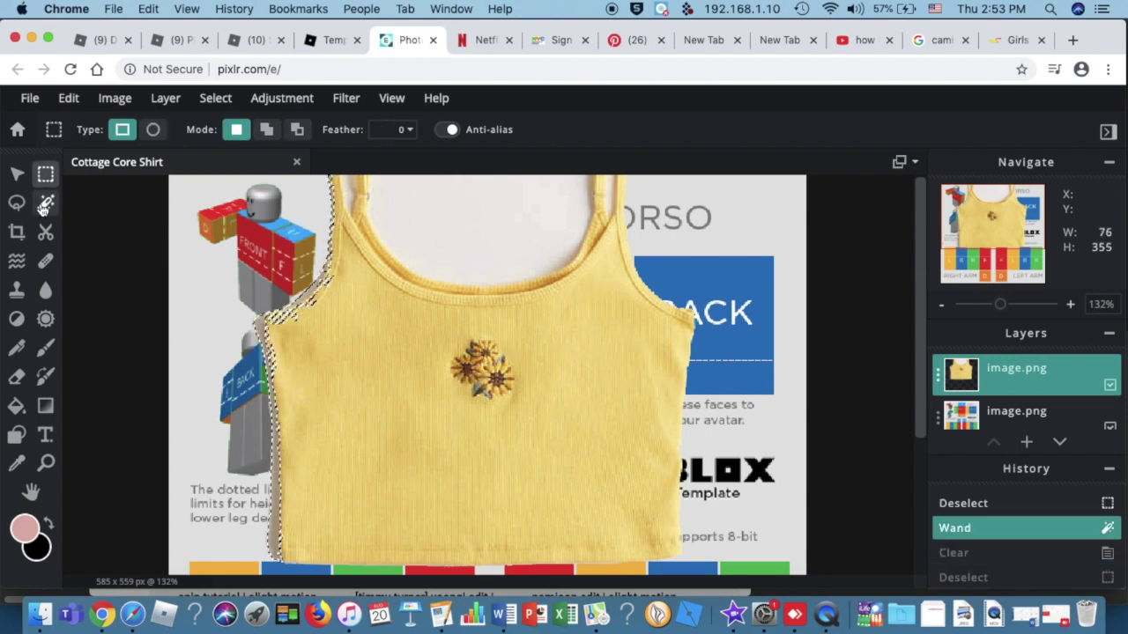
pyautogui.press('m')
pyautogui.click(156, 234)
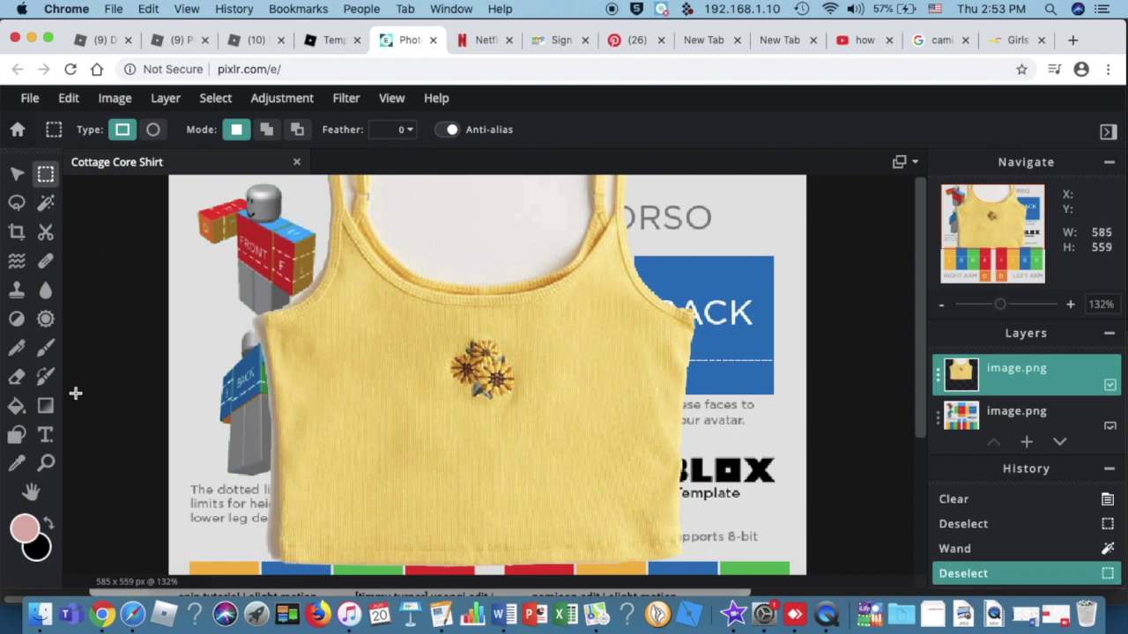
# Step: Erase the shadow along the cami's left edge using the Eraser with a 30 px round brush
pyautogui.click(16, 376)
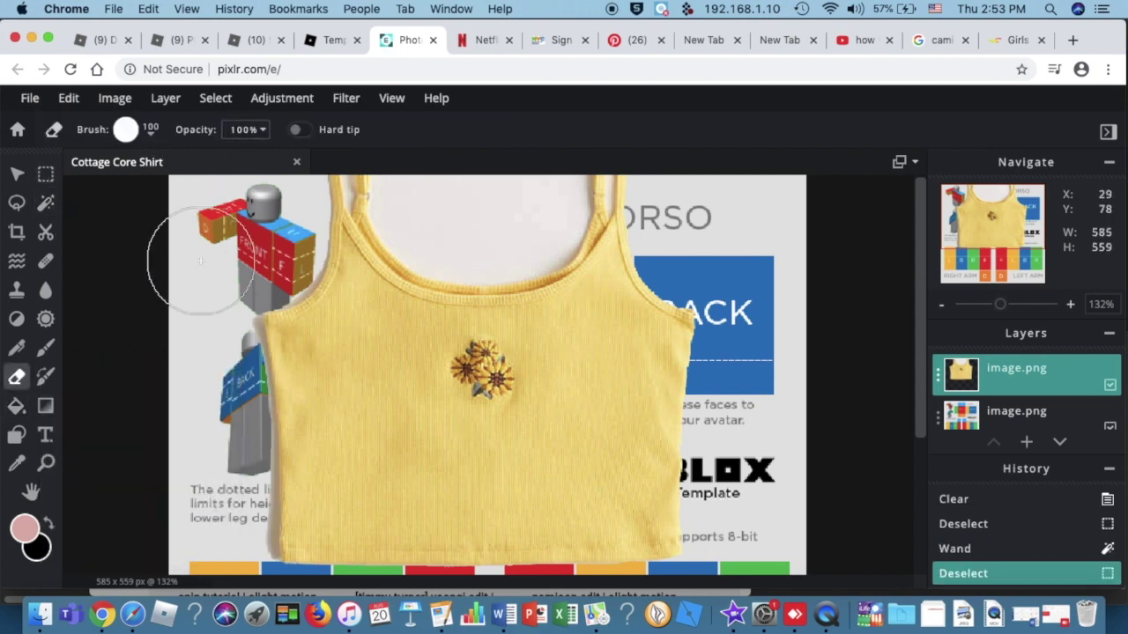
pyautogui.rightClick(213, 386)
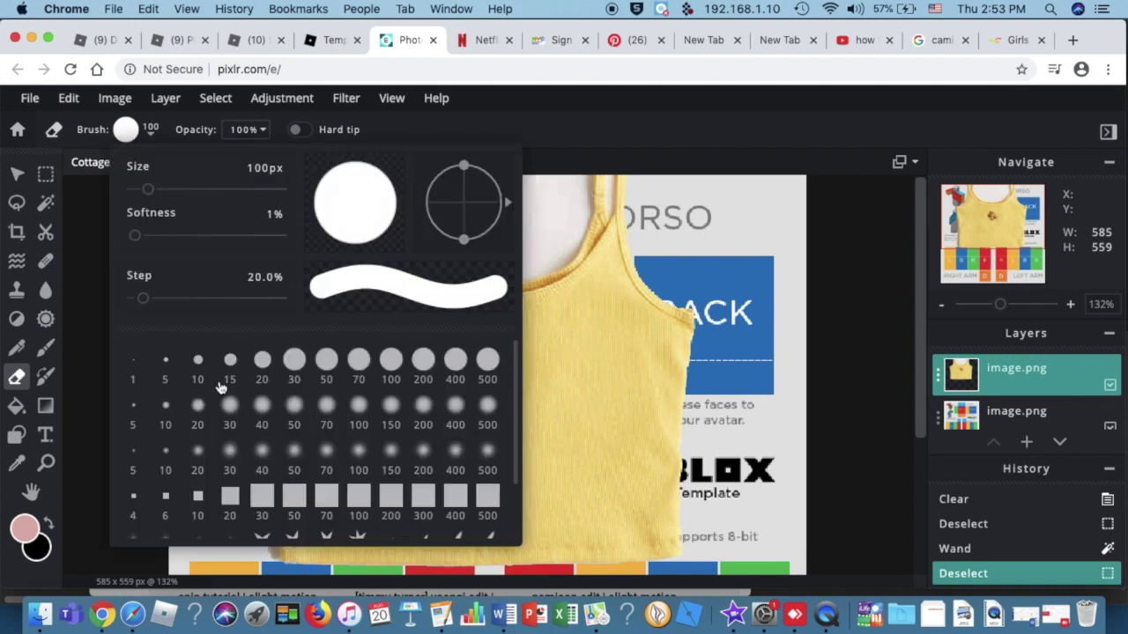
pyautogui.click(292, 359)
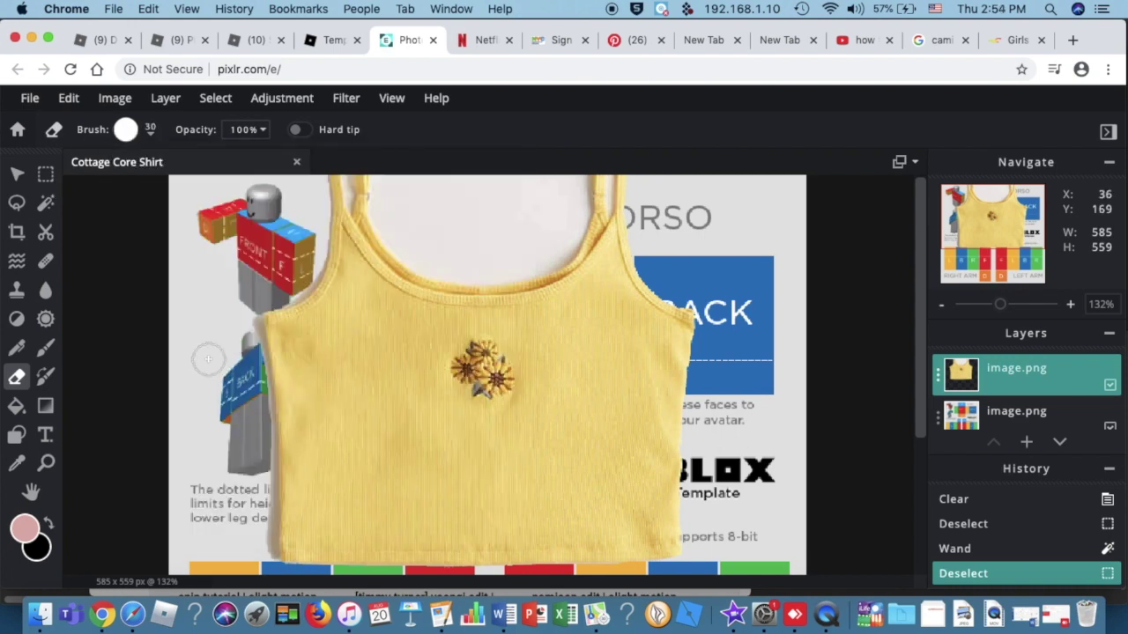
pyautogui.moveTo(245, 328)
pyautogui.mouseDown()
pyautogui.moveTo(261, 356)
pyautogui.moveTo(240, 320)
pyautogui.mouseUp()
pyautogui.hotkey('ctrl', 'z')
# Step: Move the cami down to expose its straps, and delete the white background around them and the neckline using a Wand selection
pyautogui.press('v')
pyautogui.moveTo(375, 412); pyautogui.dragTo(412, 572)
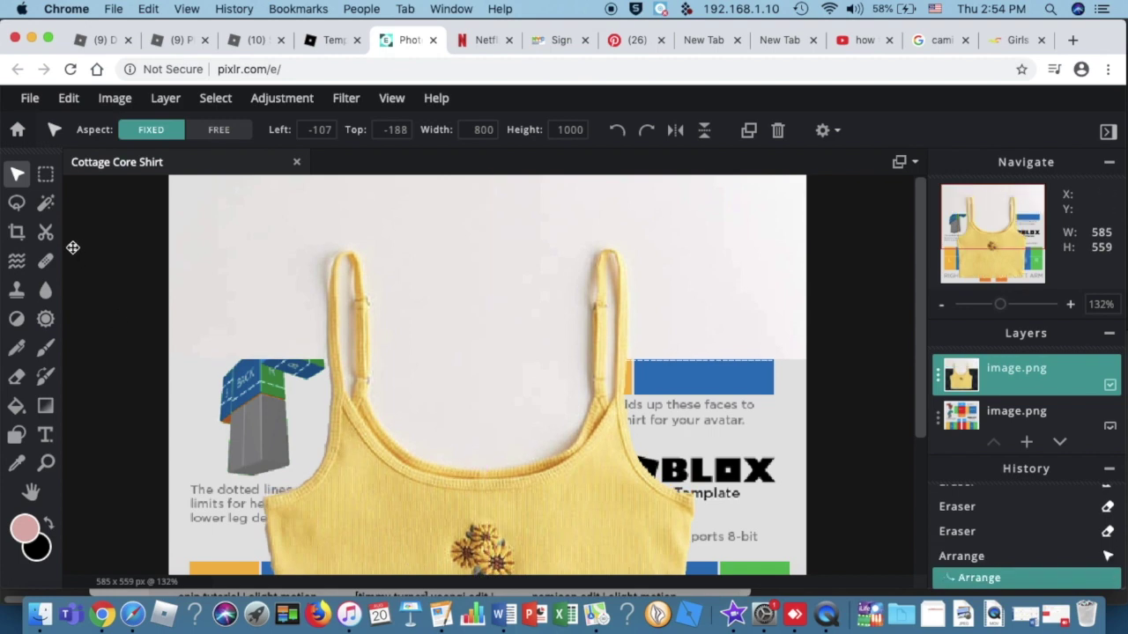
pyautogui.click(46, 202)
pyautogui.click(508, 308)
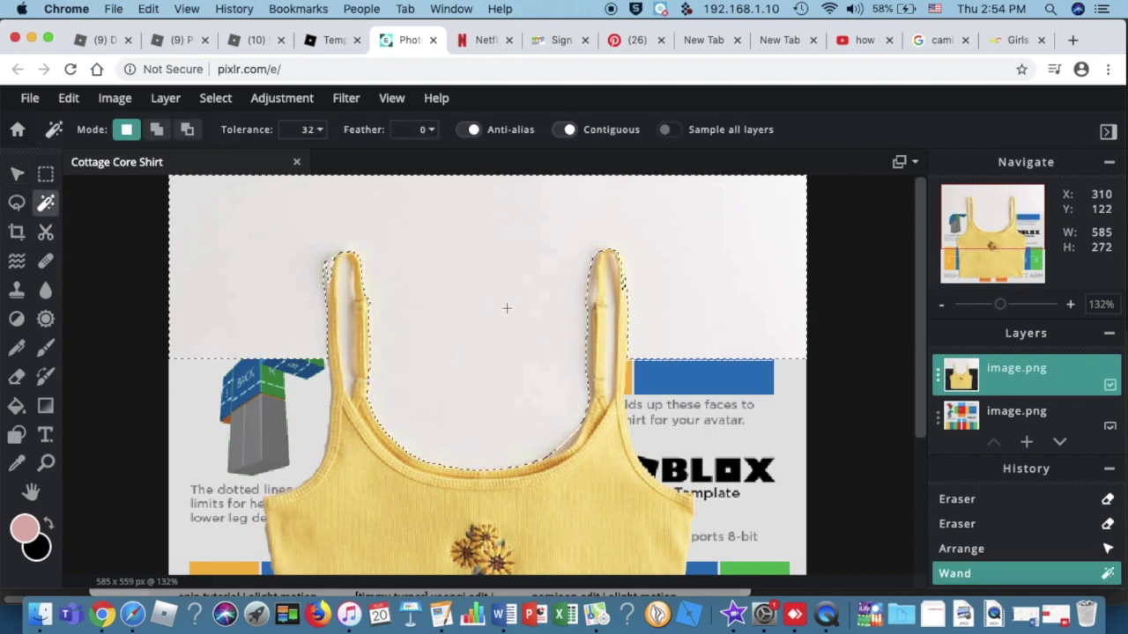
pyautogui.press('Delete')
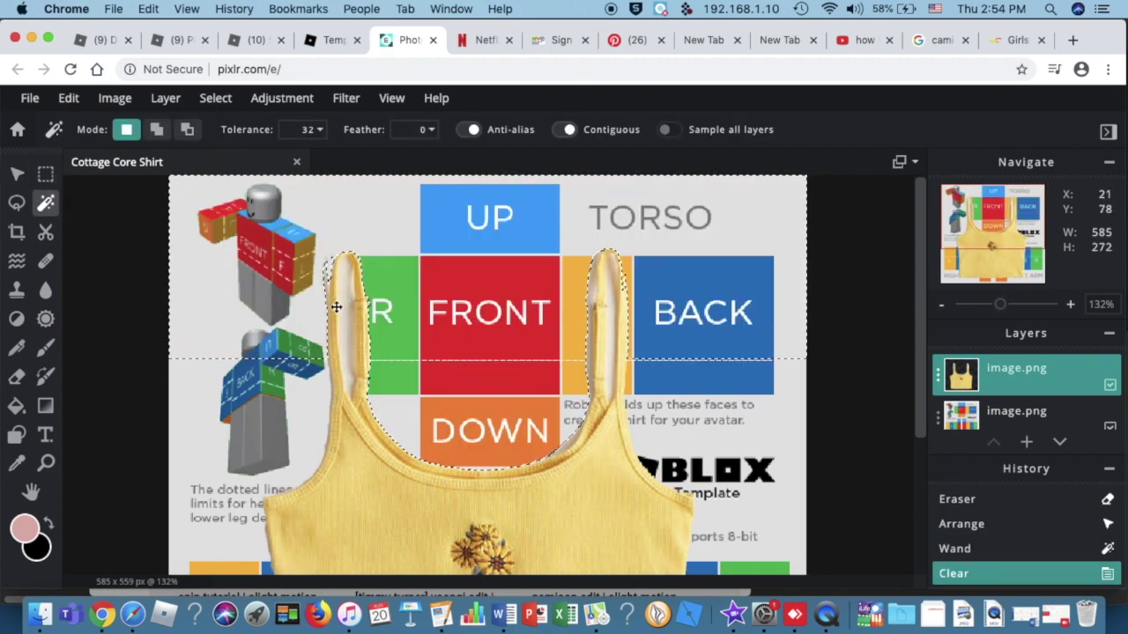
pyautogui.click(45, 174)
pyautogui.press('super+d')
# Step: Delete the white background inside both strap loops of the cami with the Wand tool and clear the selection
pyautogui.click(46, 202)
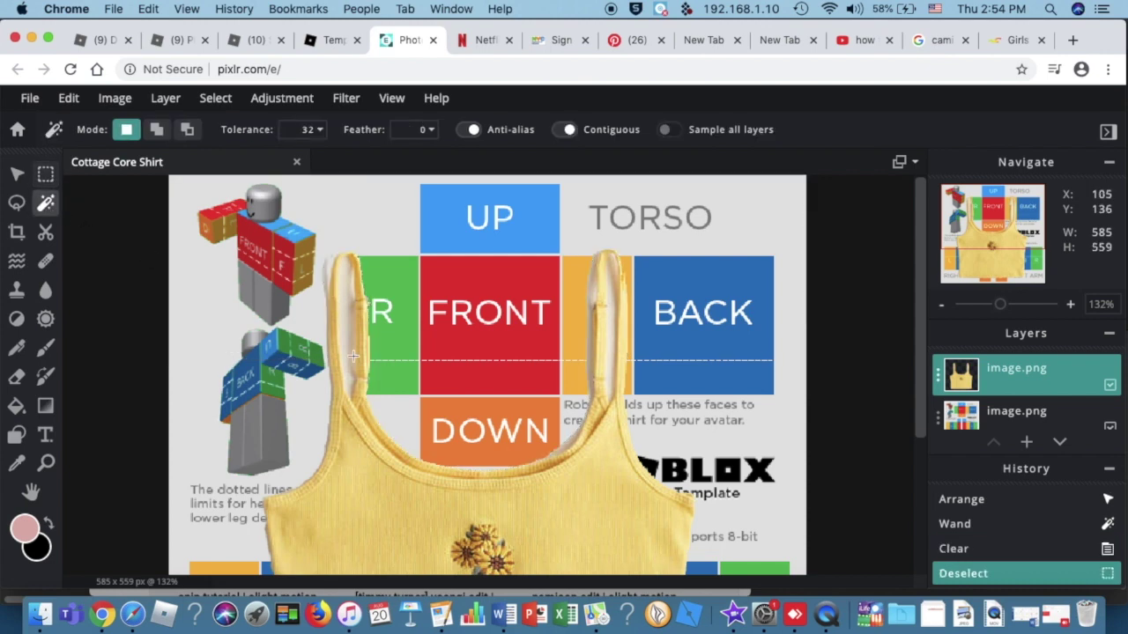
pyautogui.click(346, 331)
pyautogui.press('Delete')
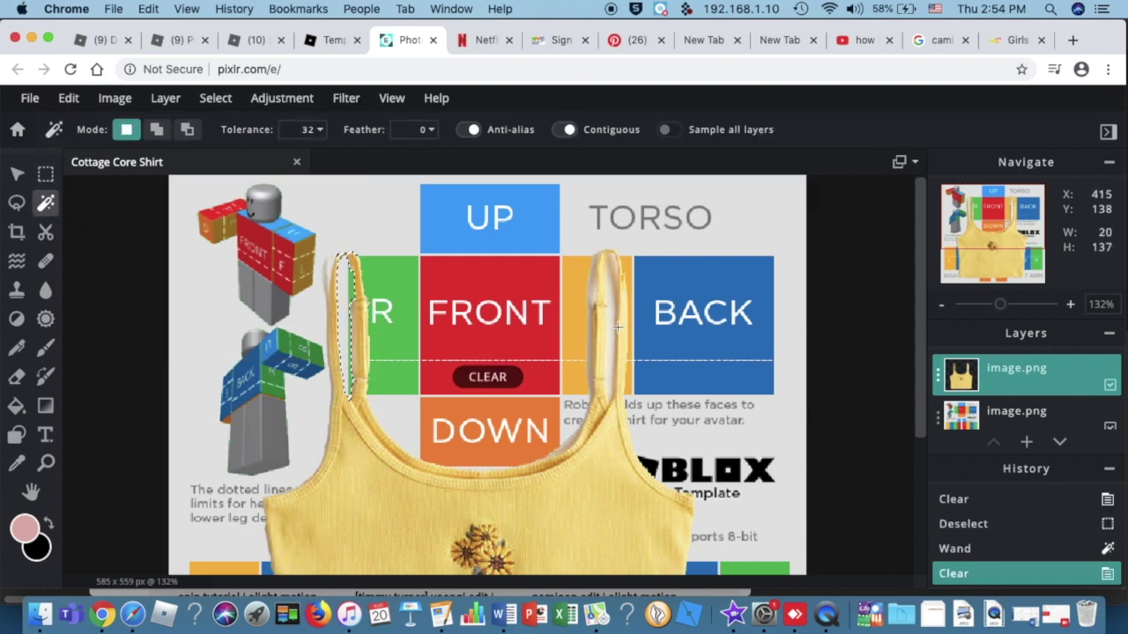
pyautogui.click(610, 307)
pyautogui.press('Delete')
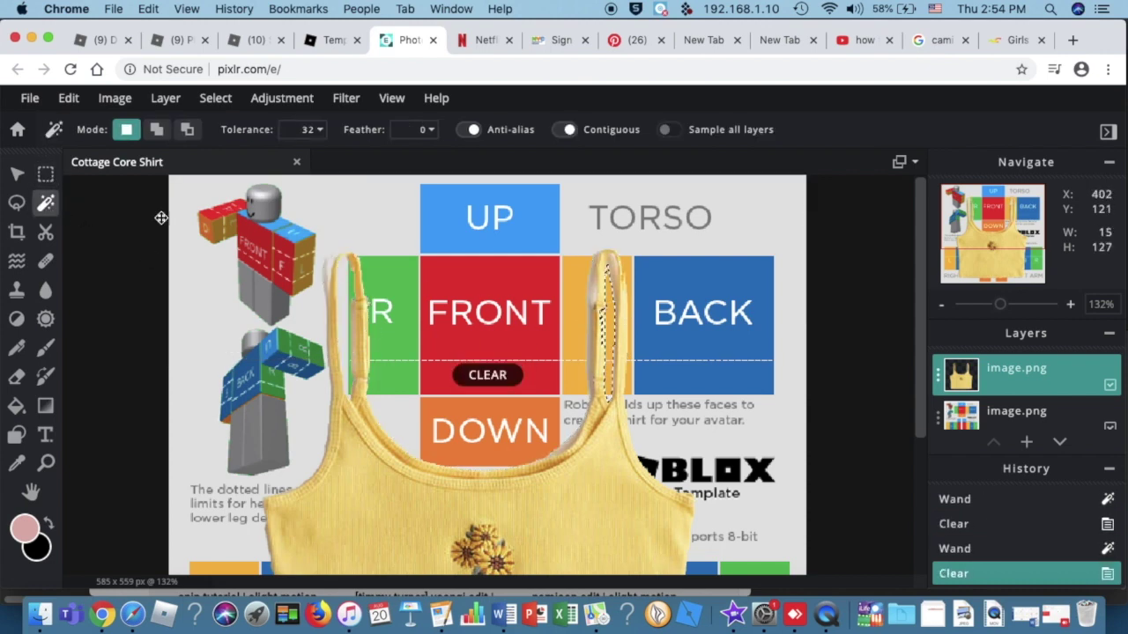
pyautogui.hotkey('ctrl', 'd')
# Step: Cut off both shoulder straps by deleting rectangular marquee selections of about 90 × 144 px and 84 × 159 px
pyautogui.press('m')
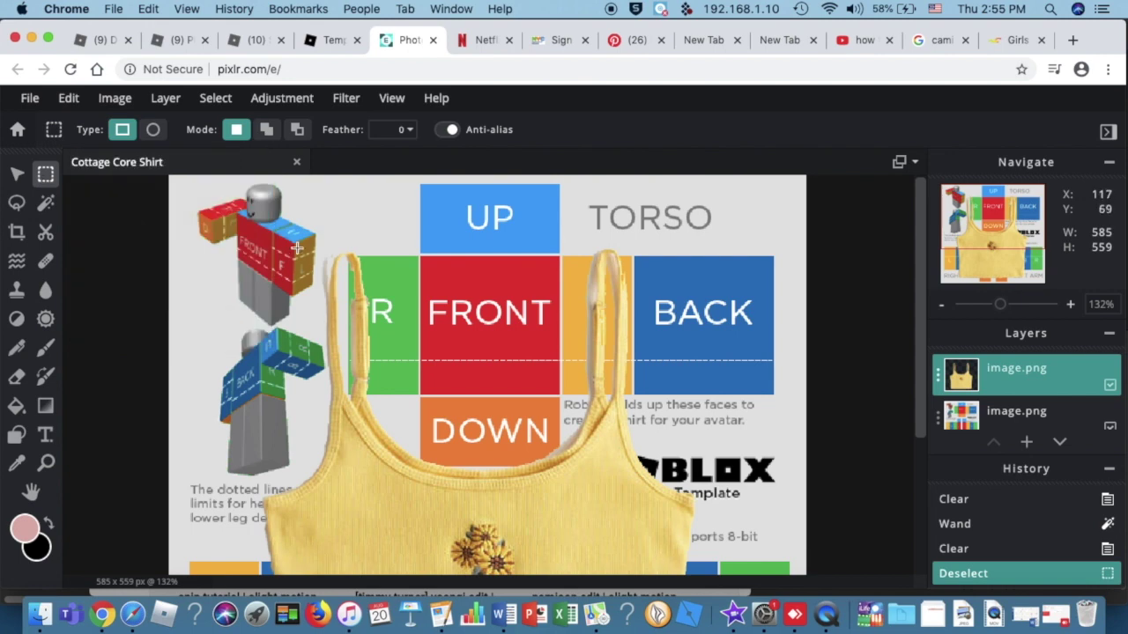
pyautogui.moveTo(317, 241); pyautogui.dragTo(413, 399)
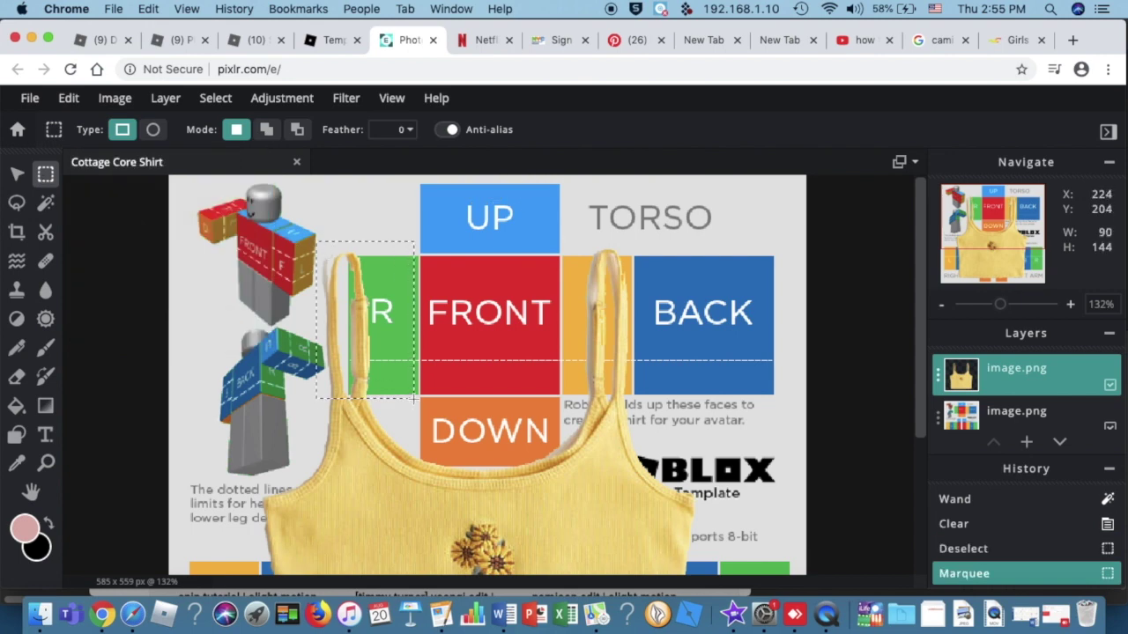
pyautogui.press('BackSpace')
pyautogui.press('super+d')
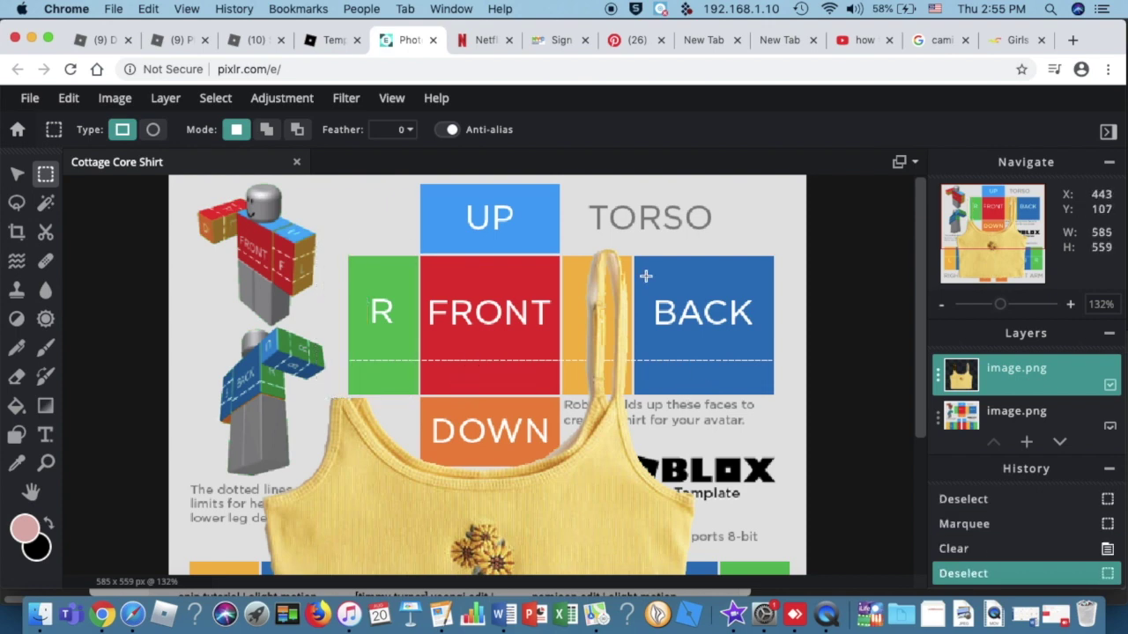
pyautogui.moveTo(579, 228); pyautogui.dragTo(671, 400)
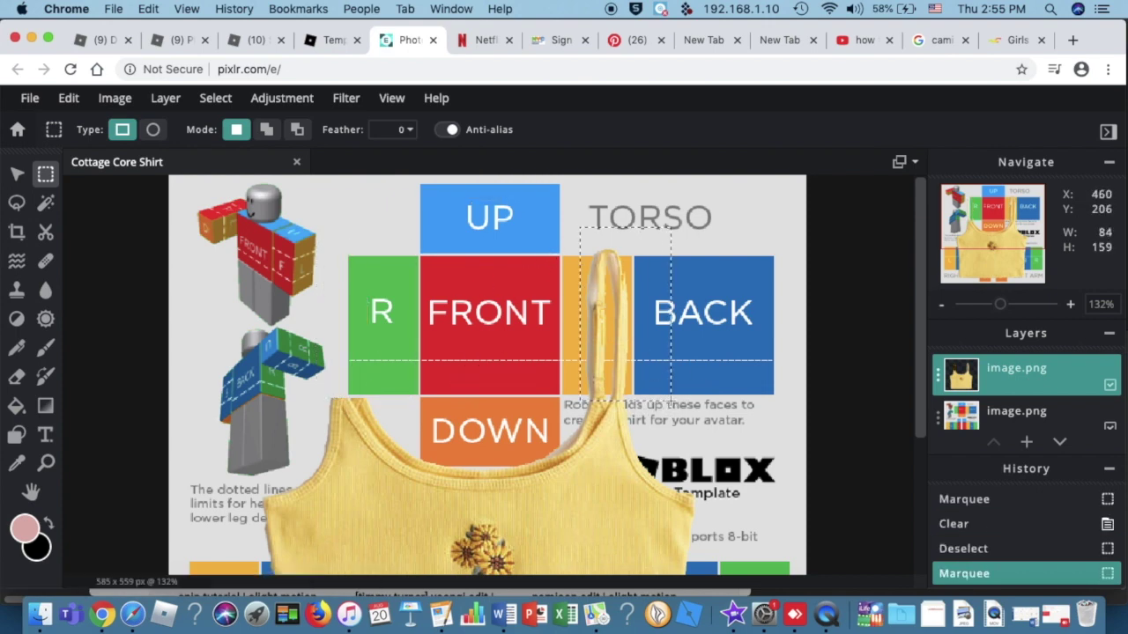
pyautogui.press('BackSpace')
pyautogui.press('super+d')
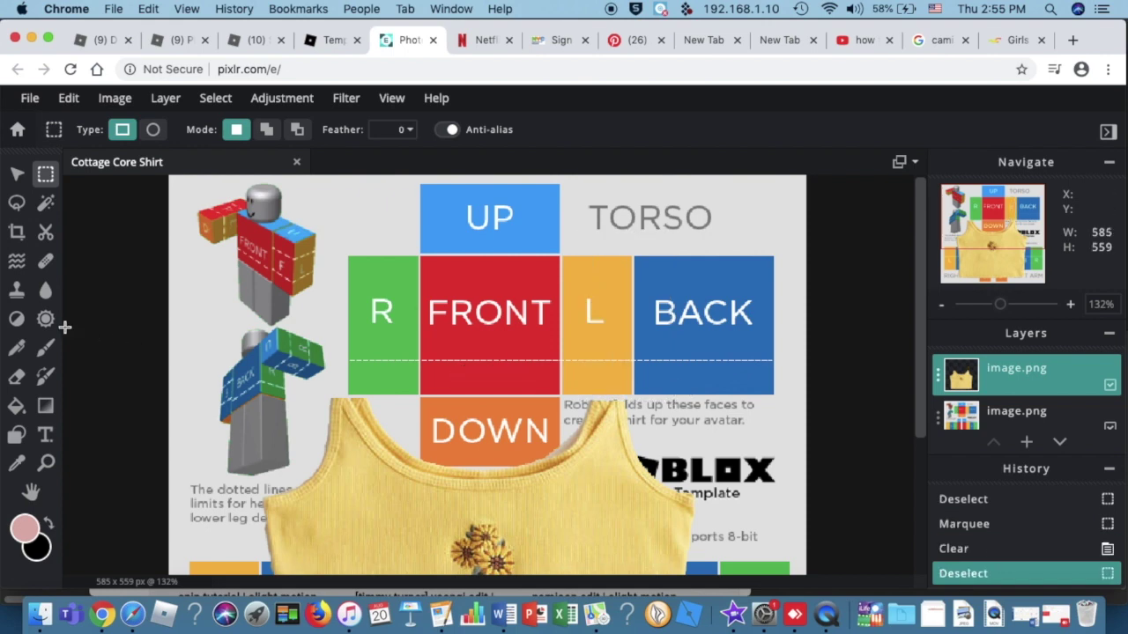
pyautogui.click(45, 202)
pyautogui.click(458, 471)
pyautogui.click(45, 175)
pyautogui.press('super+d')
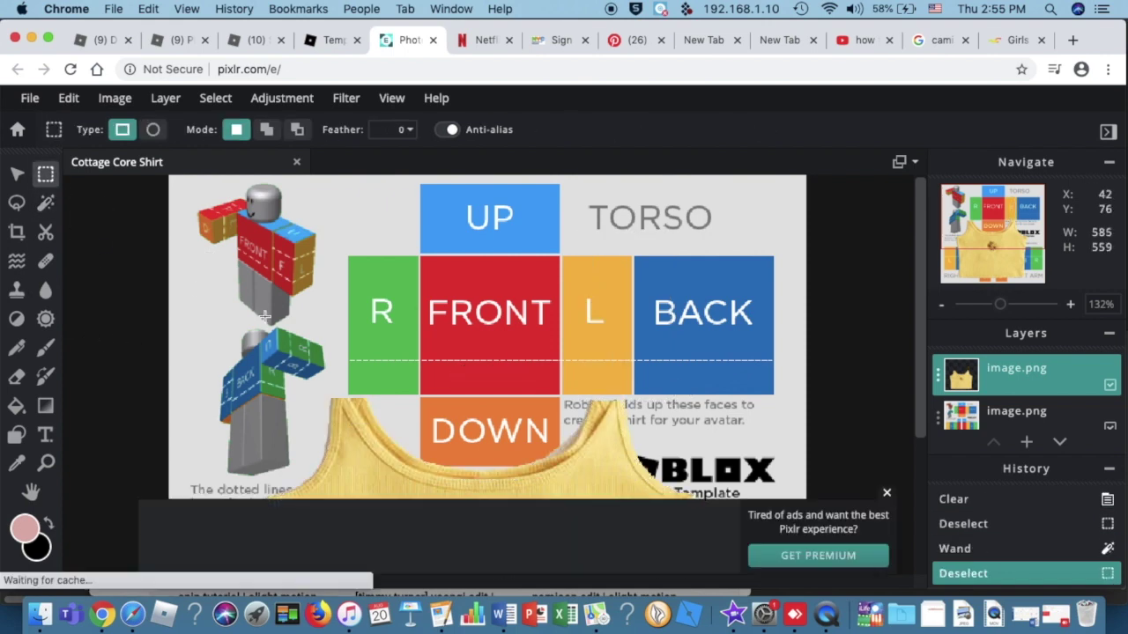
# Step: Close the ad banner and erase the inner back strip along the cami's neckline with the 30 px Eraser
pyautogui.click(886, 493)
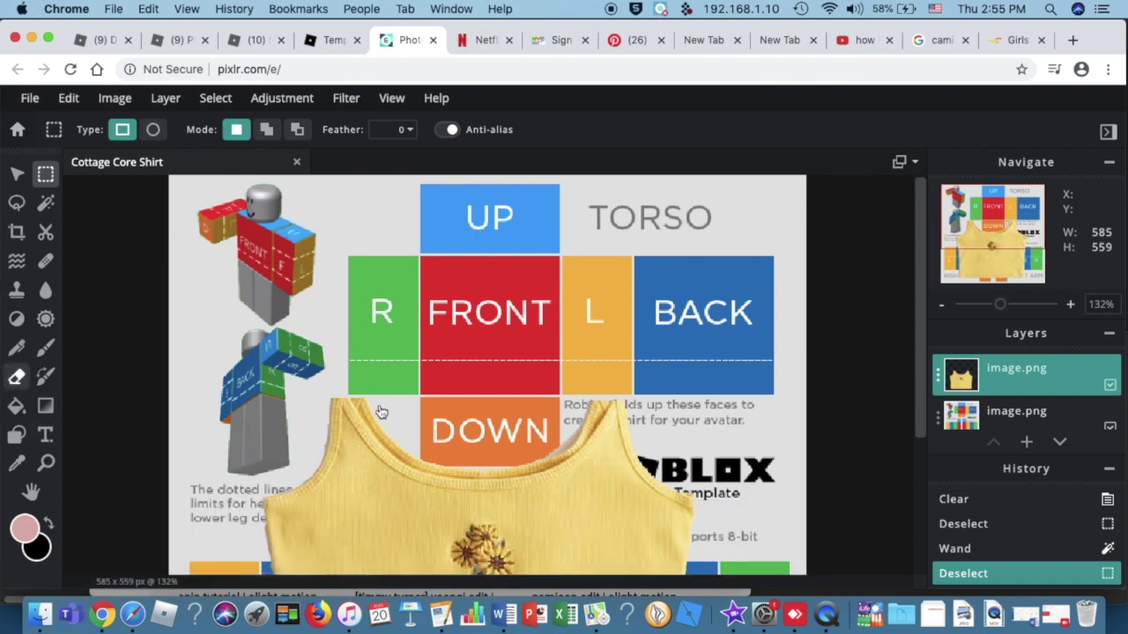
pyautogui.press('e')
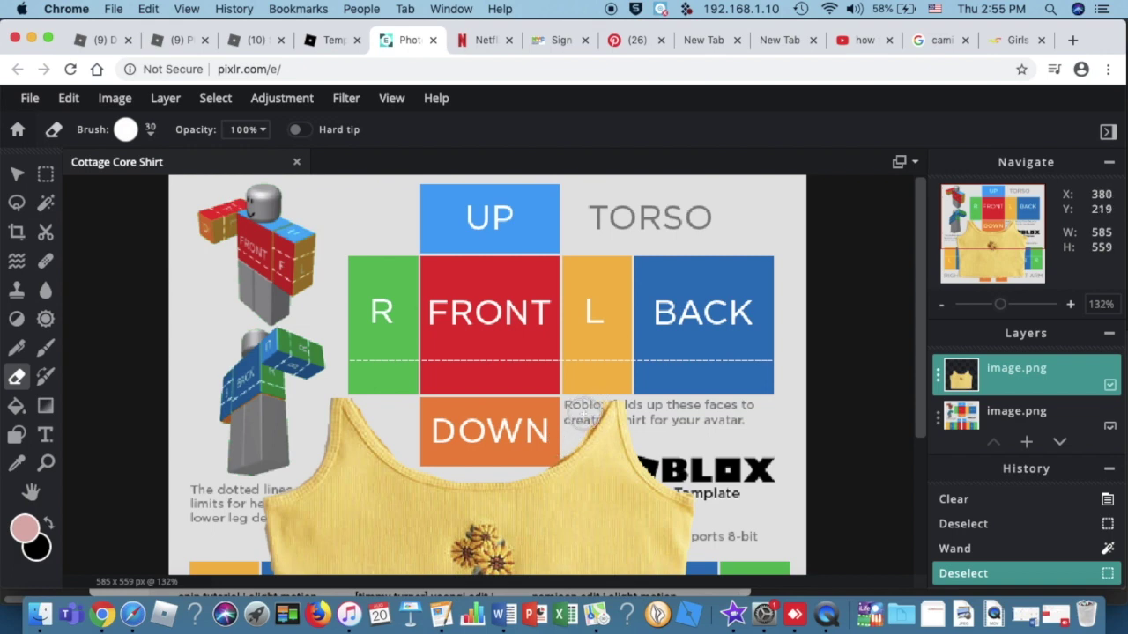
pyautogui.click(581, 418)
pyautogui.click(577, 441)
pyautogui.click(588, 394)
pyautogui.click(588, 401)
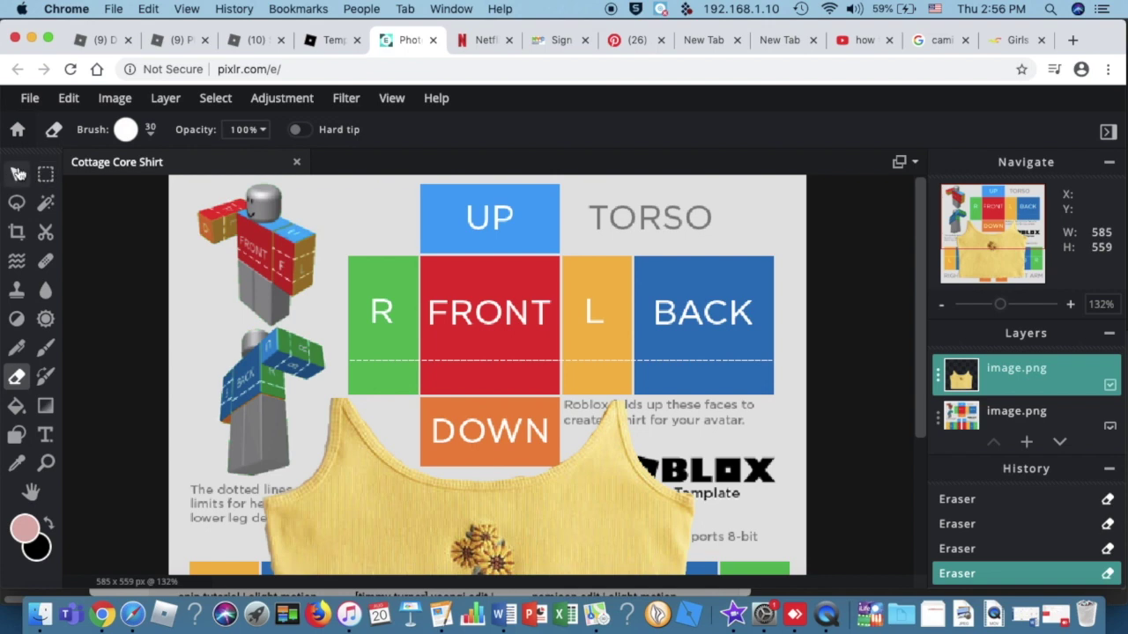
# Step: Move the trimmed cami back up so that the whole garment lies within the template canvas
pyautogui.click(18, 174)
pyautogui.moveTo(476, 499); pyautogui.dragTo(503, 314)
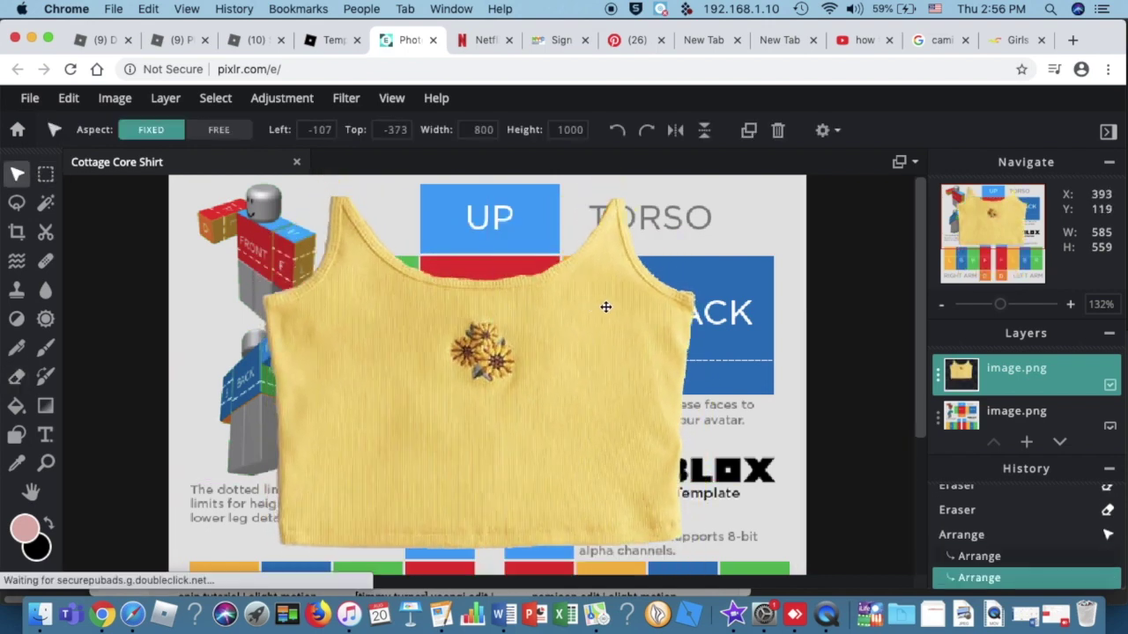
pyautogui.scroll(-5, 600, 306)
pyautogui.click(45, 173)
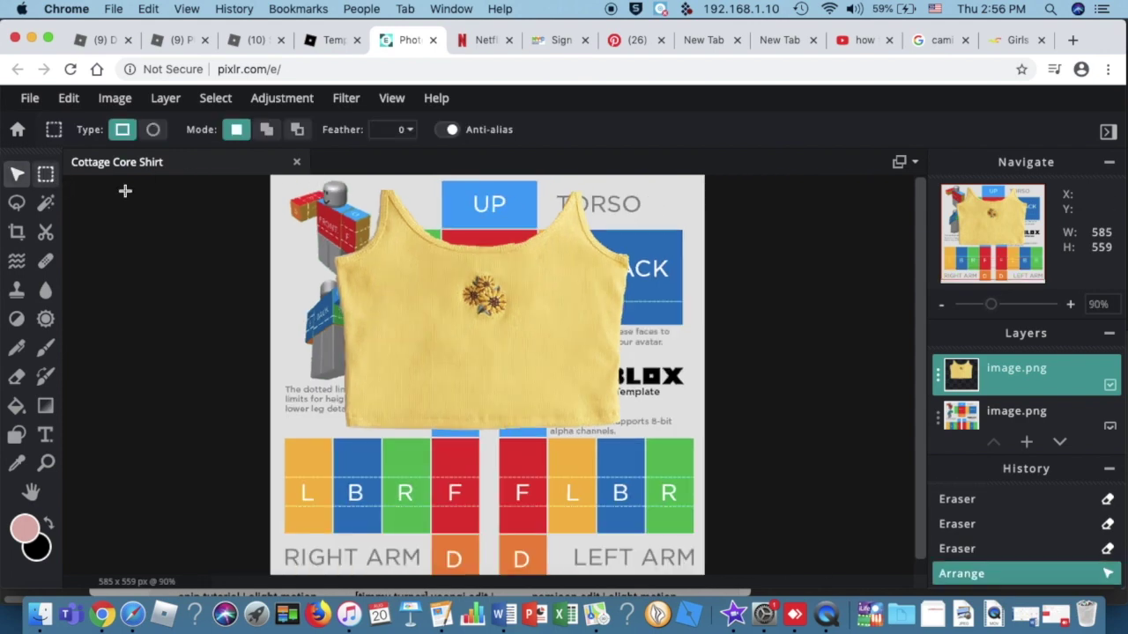
pyautogui.press('v')
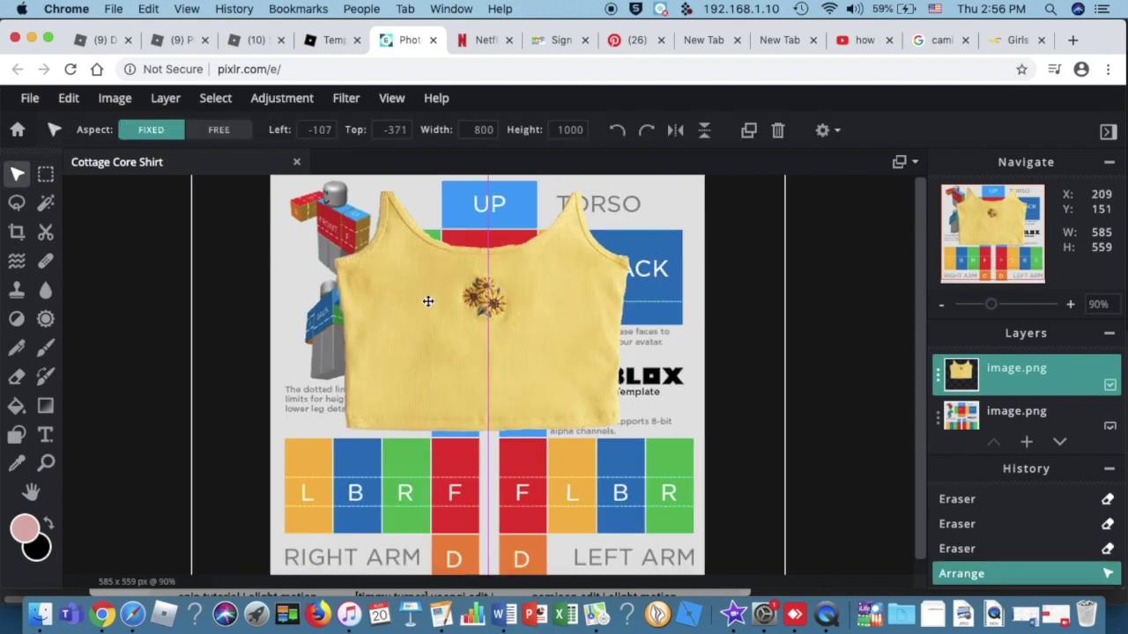
pyautogui.moveTo(428, 297); pyautogui.dragTo(428, 317)
pyautogui.click(46, 174)
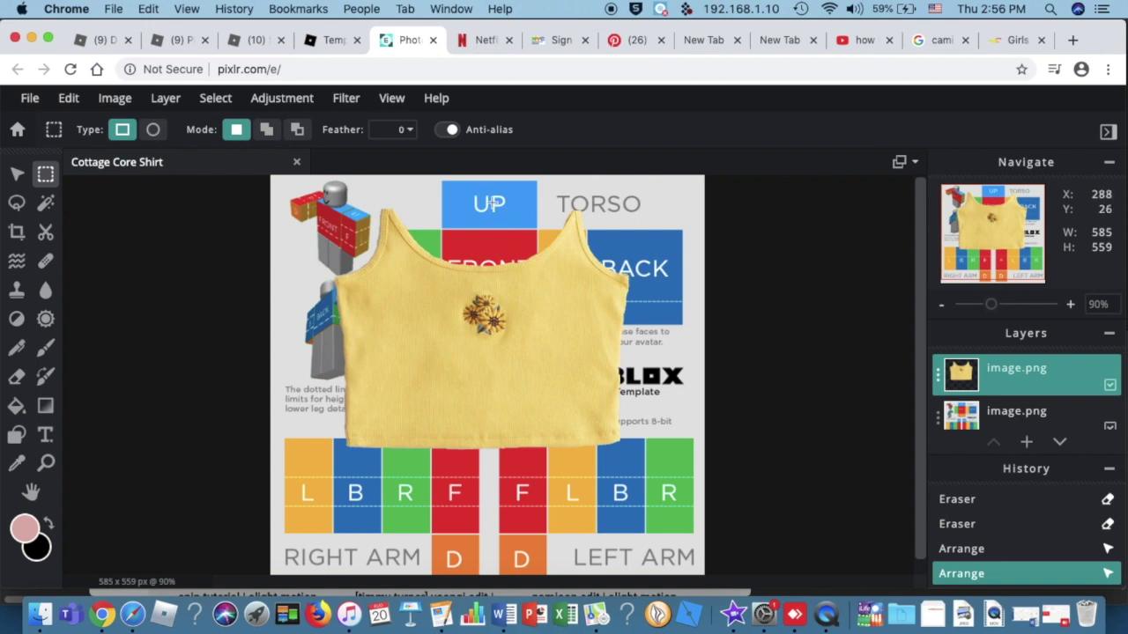
pyautogui.moveTo(617, 412); pyautogui.dragTo(622, 443)
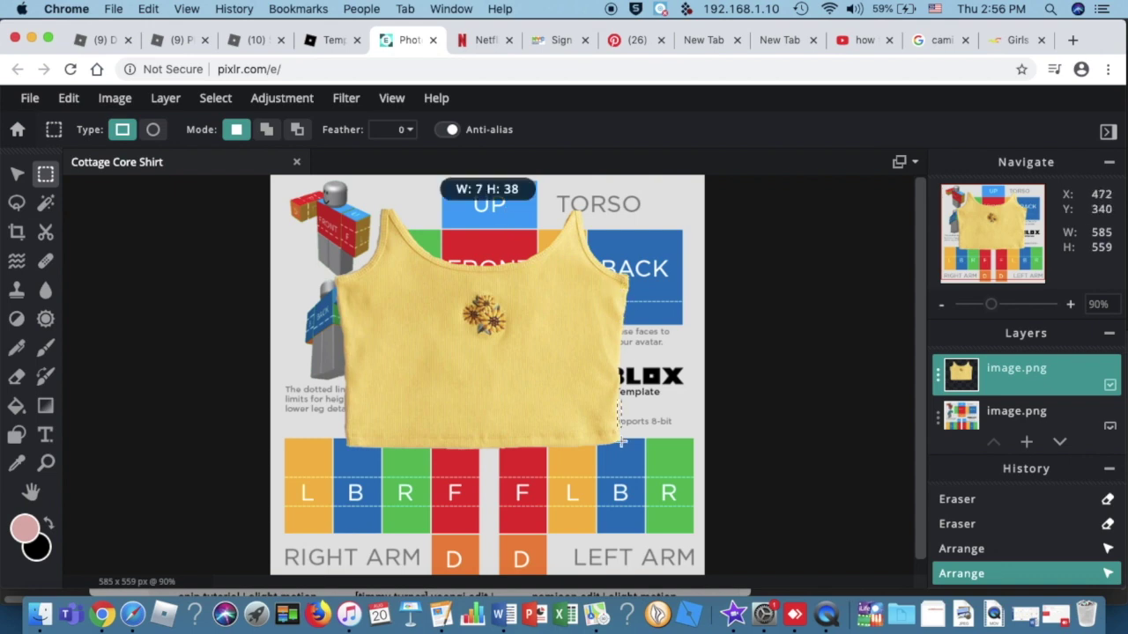
pyautogui.click(450, 232)
pyautogui.moveTo(473, 186); pyautogui.dragTo(562, 403)
pyautogui.click(469, 230)
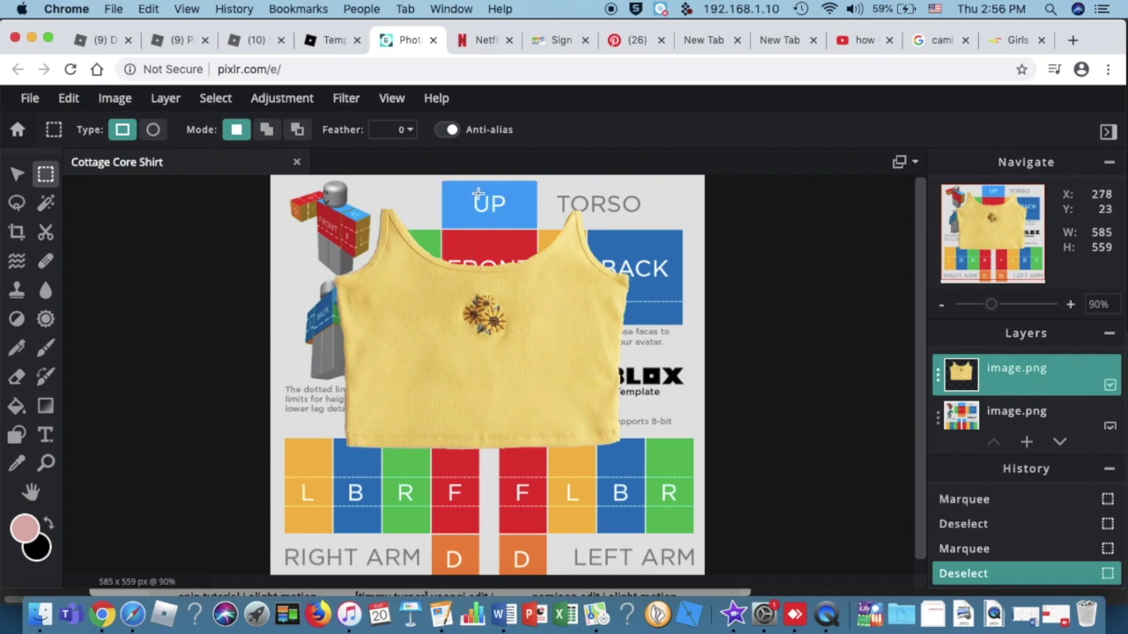
# Step: Copy the right half of the cami with a marquee of about 186 × 365 px, paste it and move the copy aside
pyautogui.moveTo(480, 188); pyautogui.dragTo(618, 460)
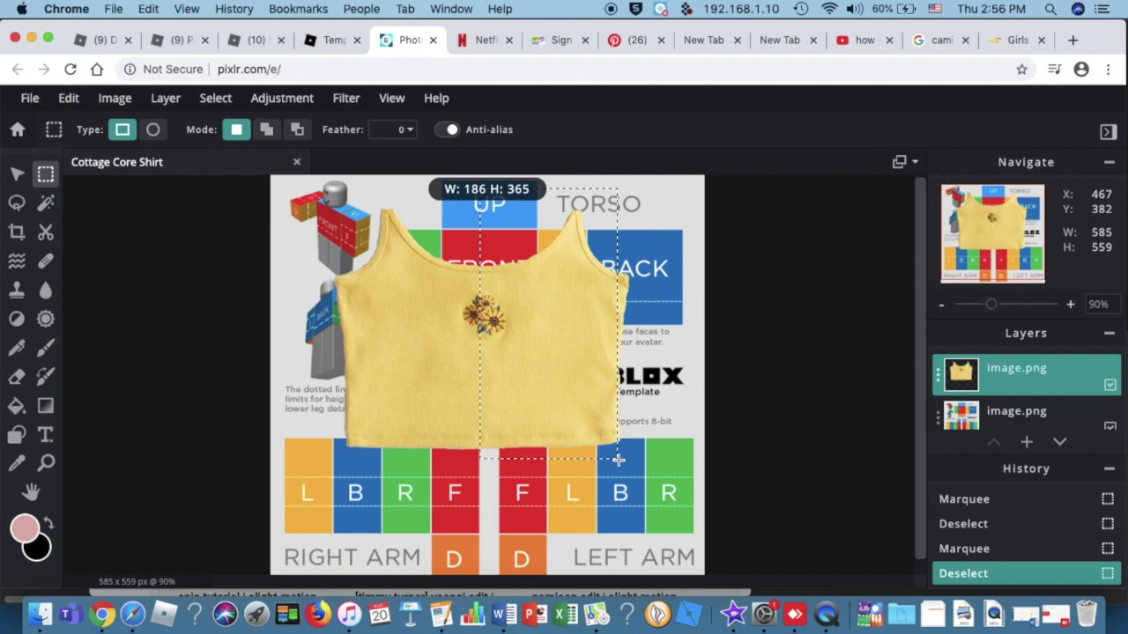
pyautogui.moveTo(618, 460); pyautogui.dragTo(616, 458)
pyautogui.press('super+c')
pyautogui.press('super+v')
pyautogui.click(17, 173)
pyautogui.moveTo(473, 450); pyautogui.dragTo(636, 465)
pyautogui.click(479, 355)
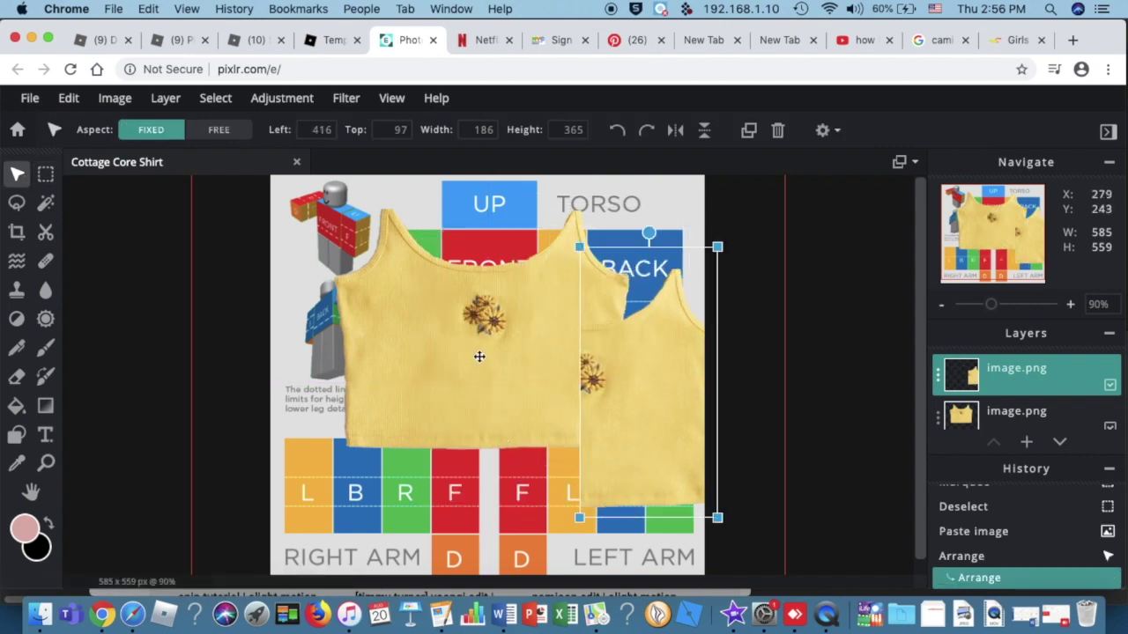
# Step: Undo the last unintended layer move and shift the full cami layer off the left edge of the canvas
pyautogui.press('super+z')
pyautogui.press('super+z')
pyautogui.press('super+z')
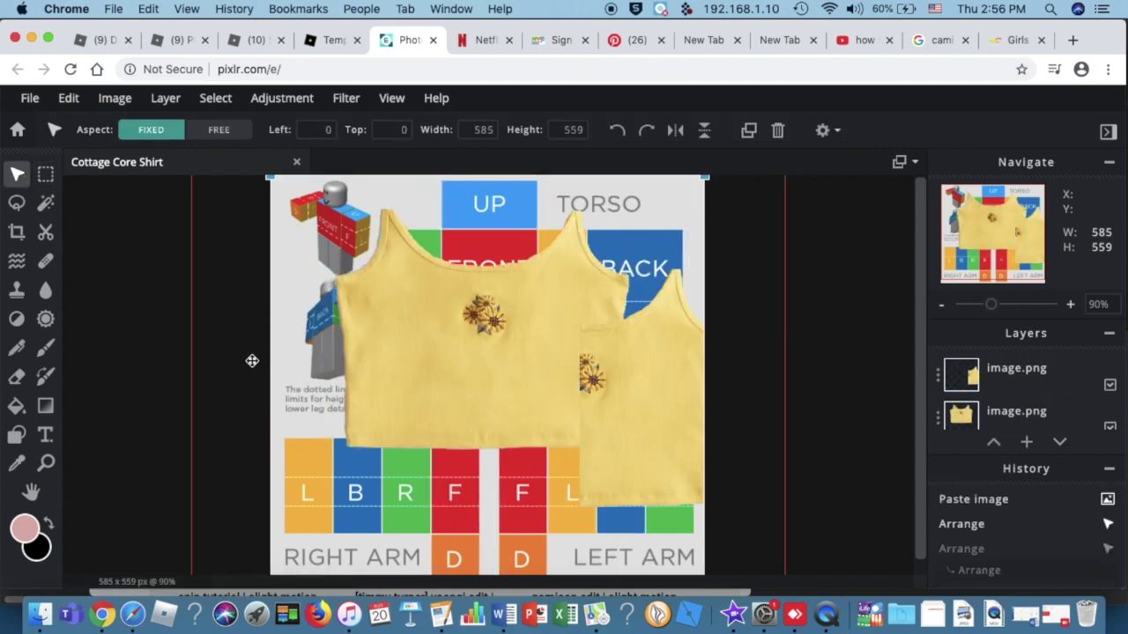
pyautogui.moveTo(451, 349); pyautogui.dragTo(234, 387)
# Step: Scale the pasted cami half down to 83 × 132 px and position it over the right part of the FRONT torso panel
pyautogui.moveTo(656, 428); pyautogui.dragTo(473, 373)
pyautogui.moveTo(529, 457); pyautogui.dragTo(460, 287)
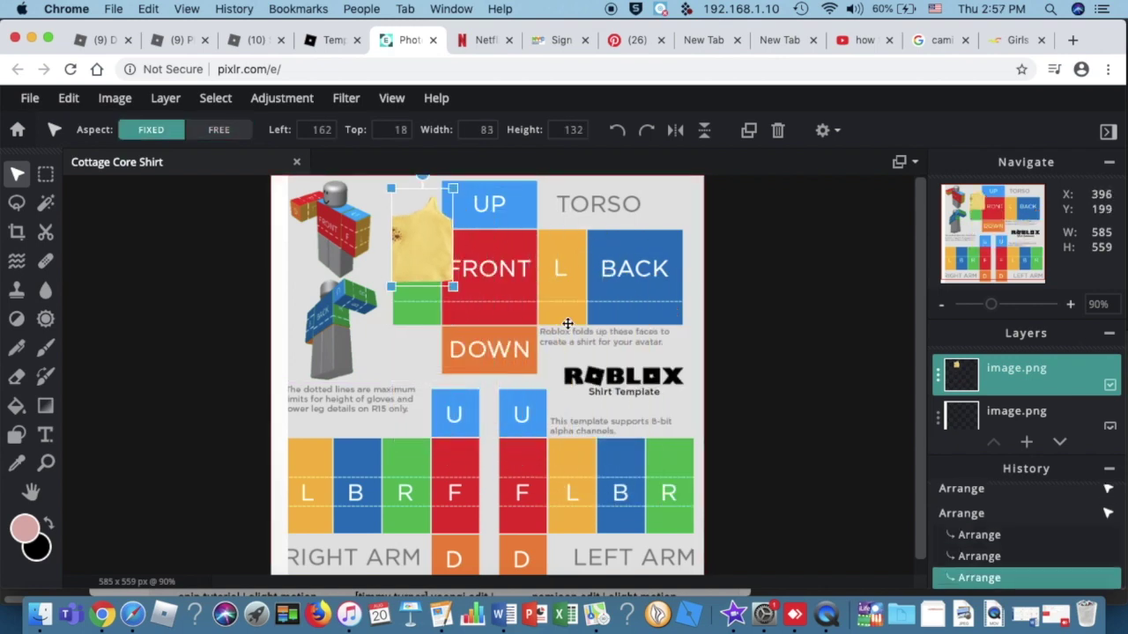
pyautogui.scroll(5, 587, 312)
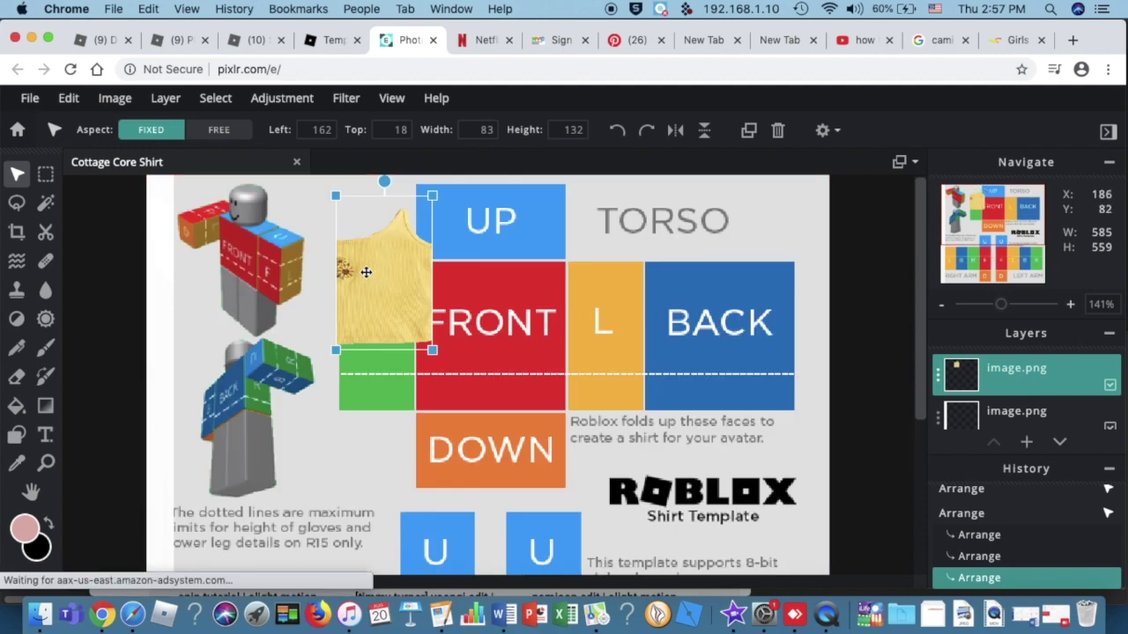
pyautogui.moveTo(458, 317); pyautogui.dragTo(526, 332)
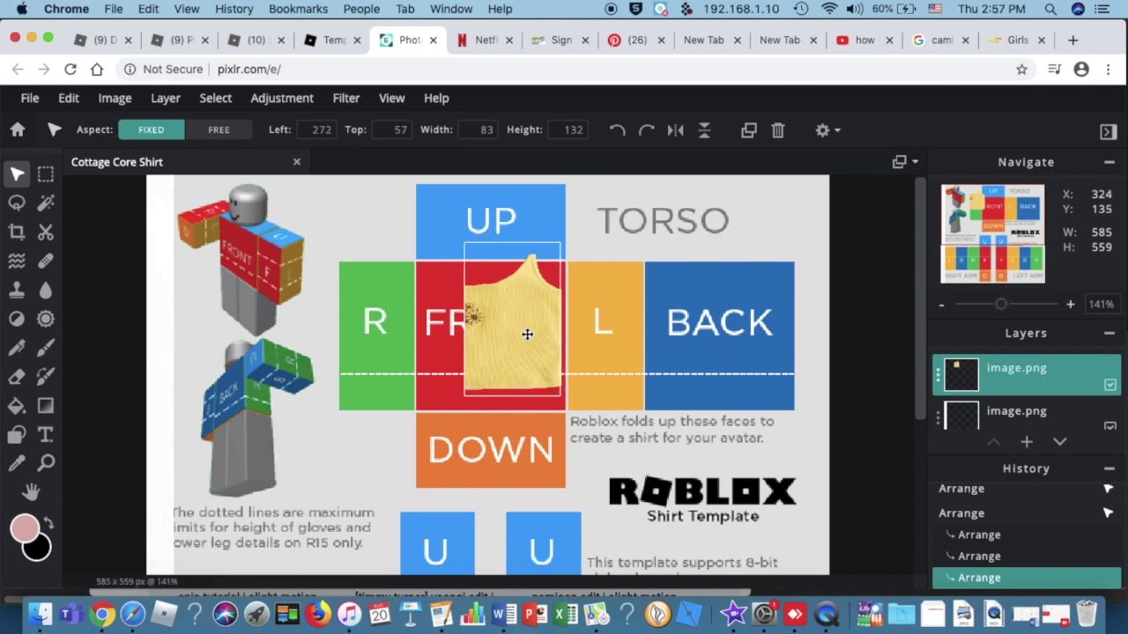
# Step: Shrink the pasted cami half freely to 66 × 51 px and fit it against the FRONT torso panel's right edge, above the dotted line
pyautogui.moveTo(562, 241); pyautogui.dragTo(559, 297)
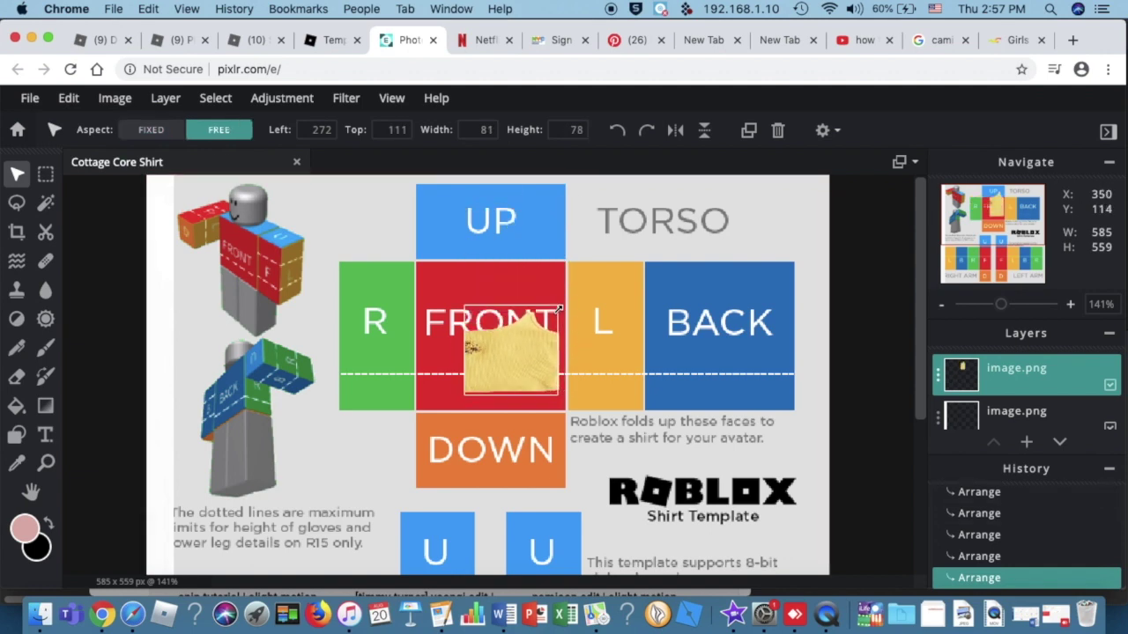
pyautogui.moveTo(534, 379); pyautogui.dragTo(540, 336)
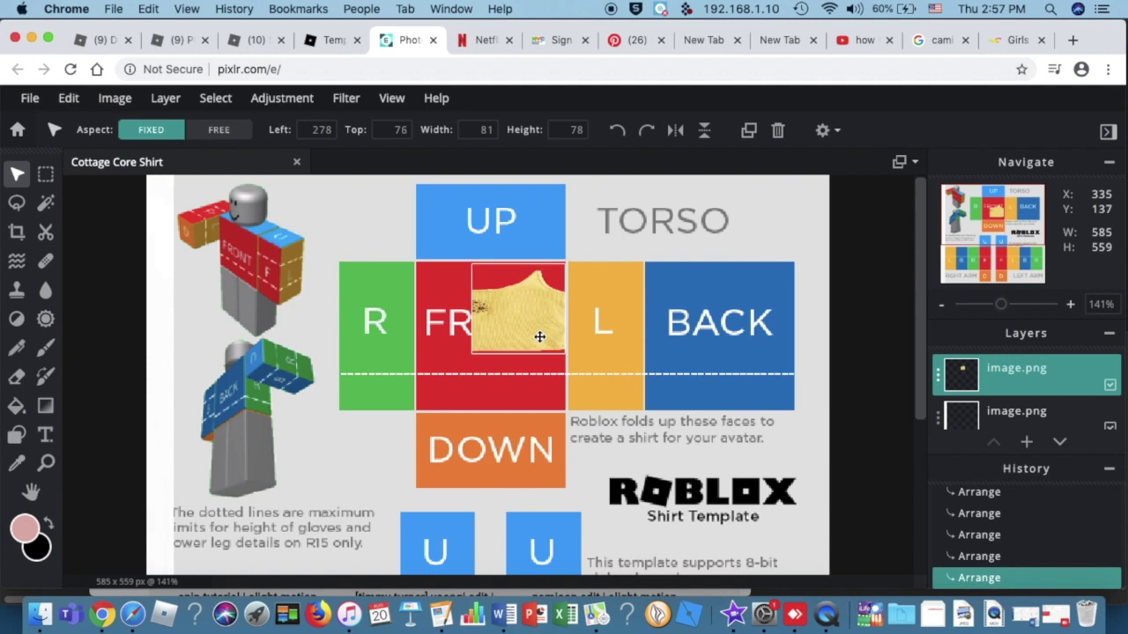
pyautogui.moveTo(567, 263); pyautogui.dragTo(567, 293)
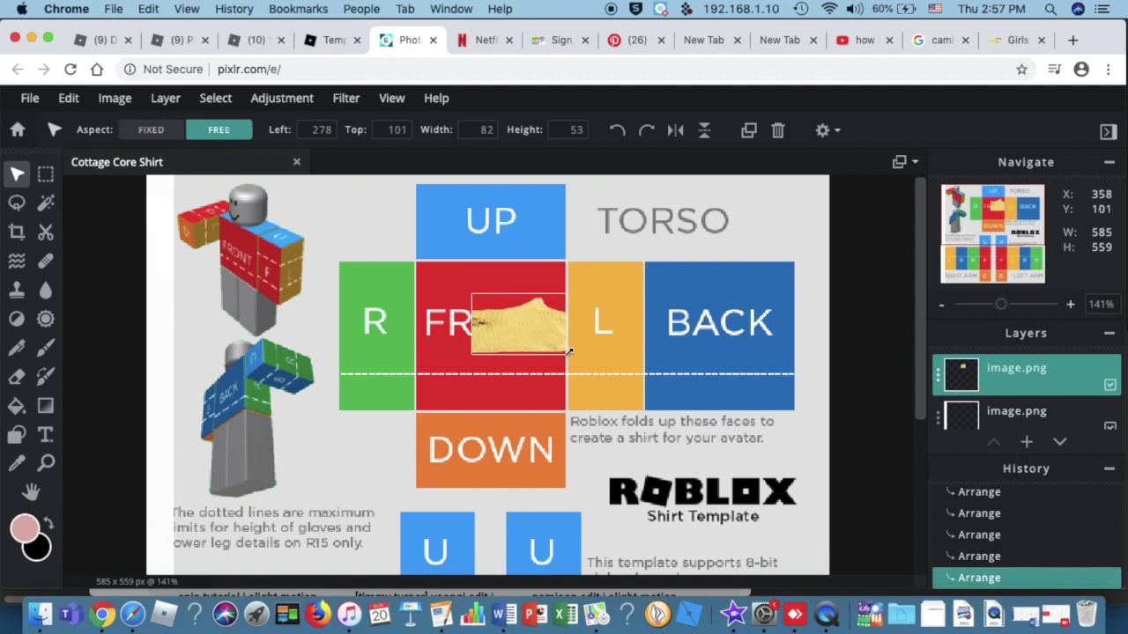
pyautogui.moveTo(473, 355); pyautogui.dragTo(519, 320)
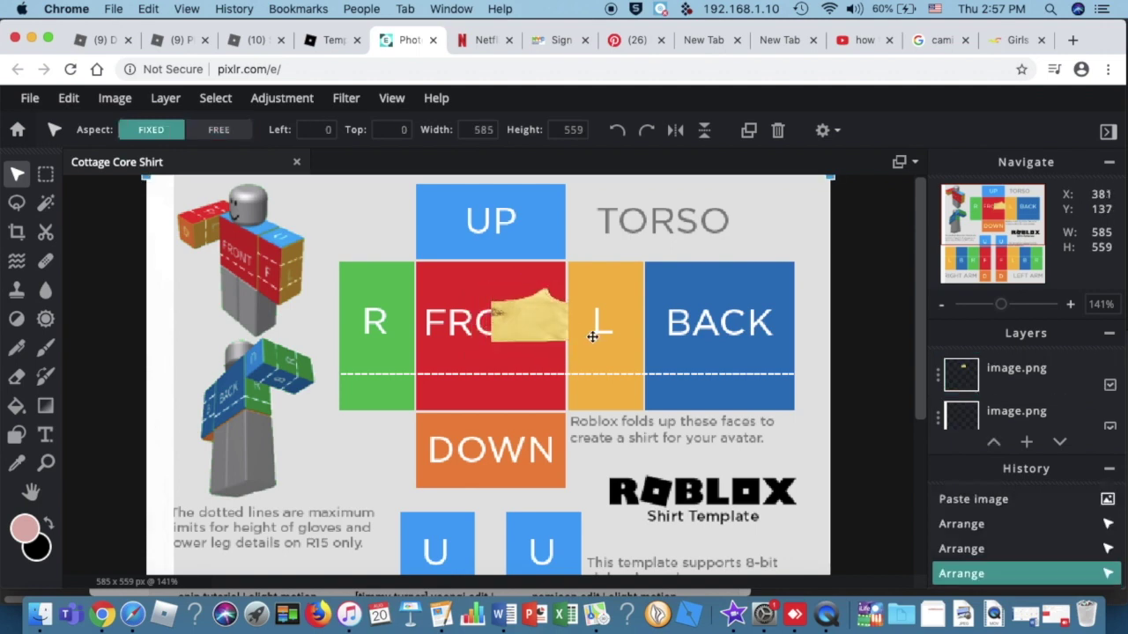
pyautogui.click(521, 344)
pyautogui.moveTo(492, 344); pyautogui.dragTo(492, 344)
pyautogui.click(644, 365)
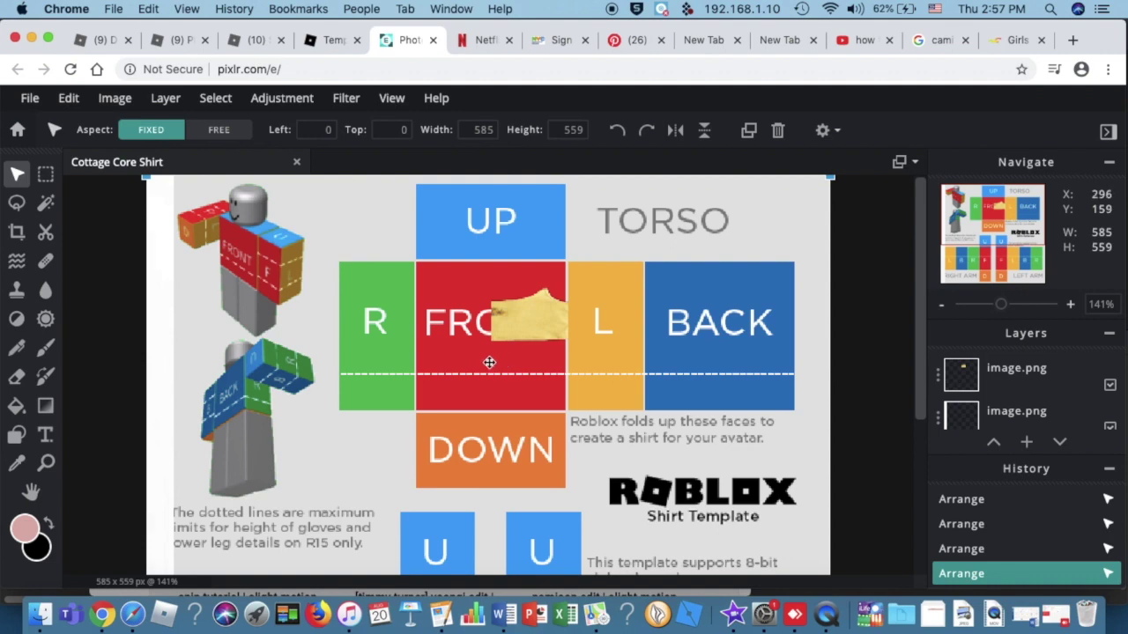
# Step: Duplicate the cami half, flip the copy horizontally and place it on the left half of the FRONT panel, meeting the original
pyautogui.click(533, 327)
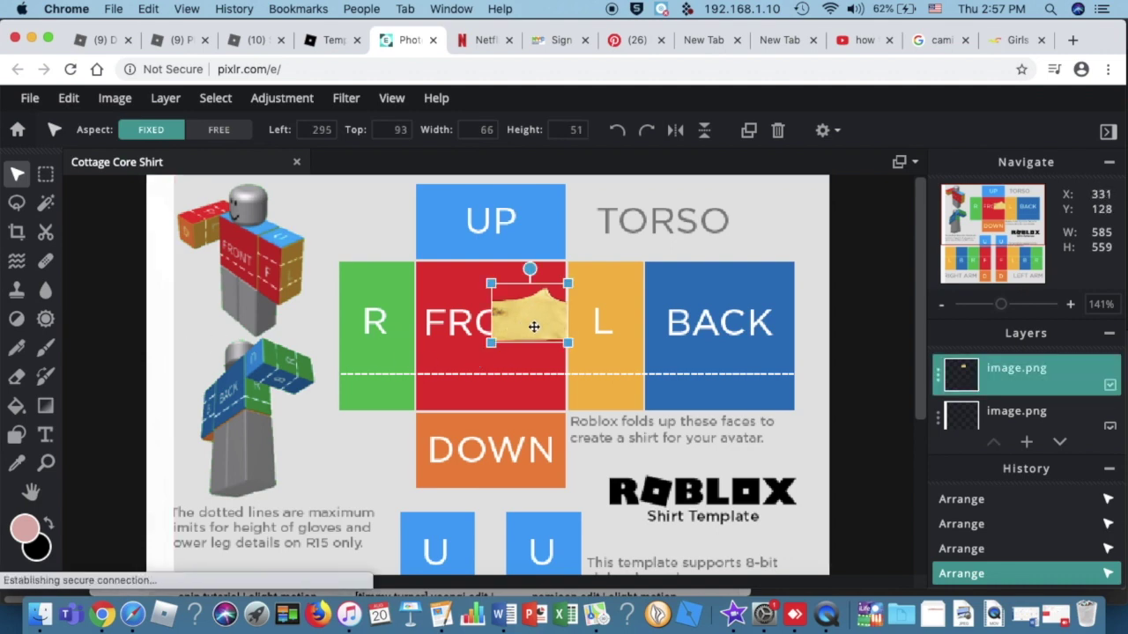
pyautogui.click(749, 132)
pyautogui.click(675, 132)
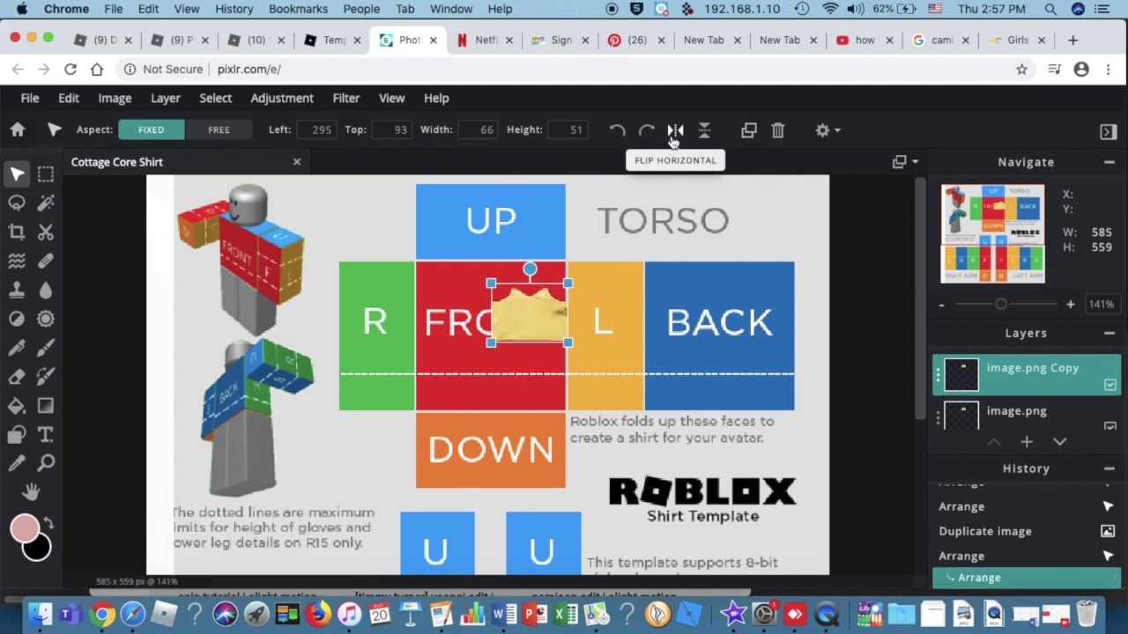
pyautogui.moveTo(519, 334); pyautogui.dragTo(461, 318)
pyautogui.click(469, 326)
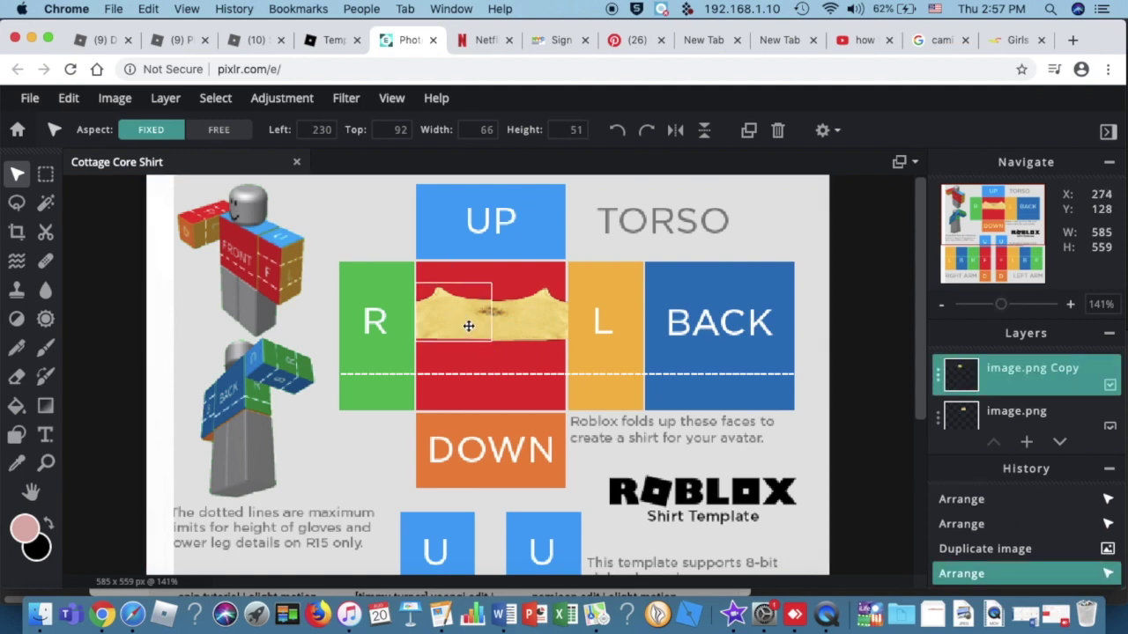
pyautogui.click(468, 325)
pyautogui.click(525, 384)
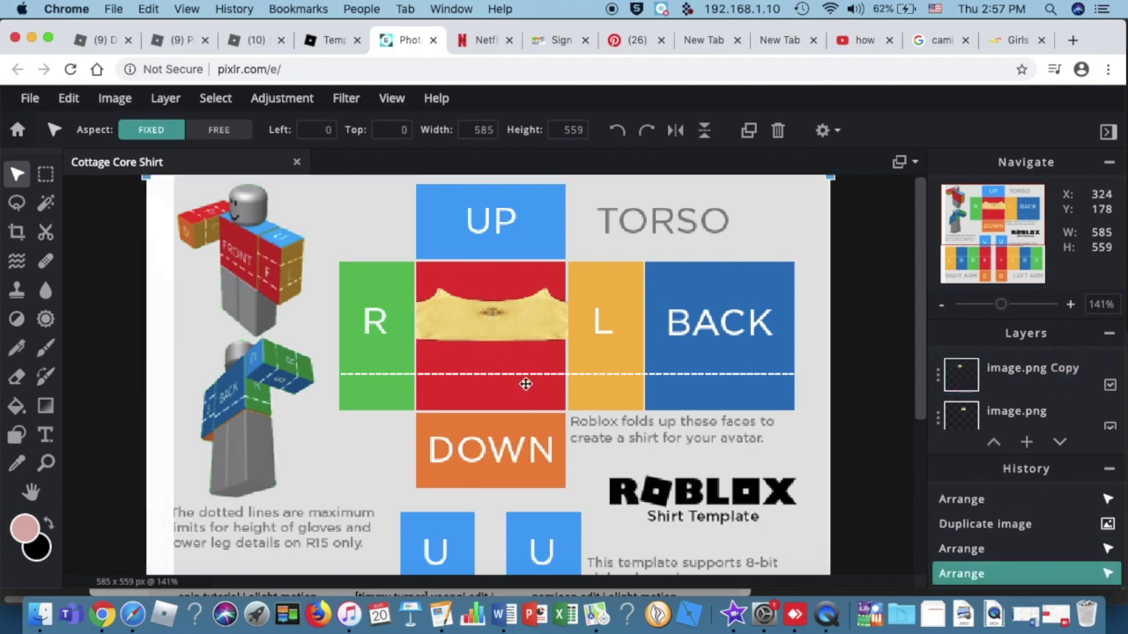
# Step: Try to clear a 19 × 11 px marquee area at the tip of the left strap, undo the clearing and deselect
pyautogui.scroll(3, 658, 336)
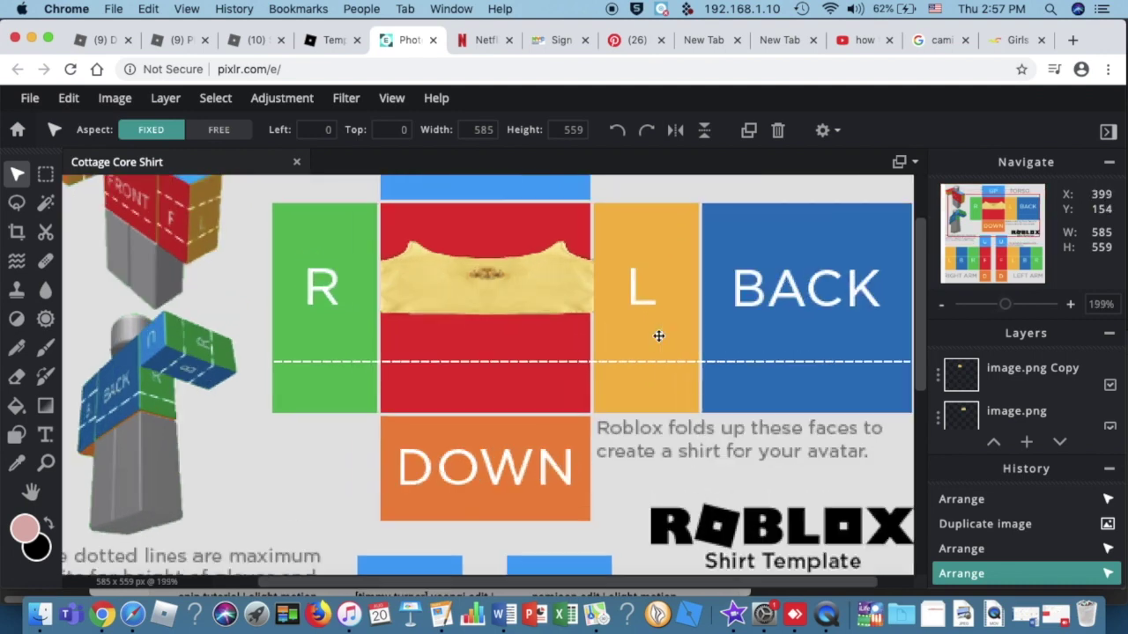
pyautogui.scroll(1, 606, 325)
pyautogui.scroll(-2, 649, 285)
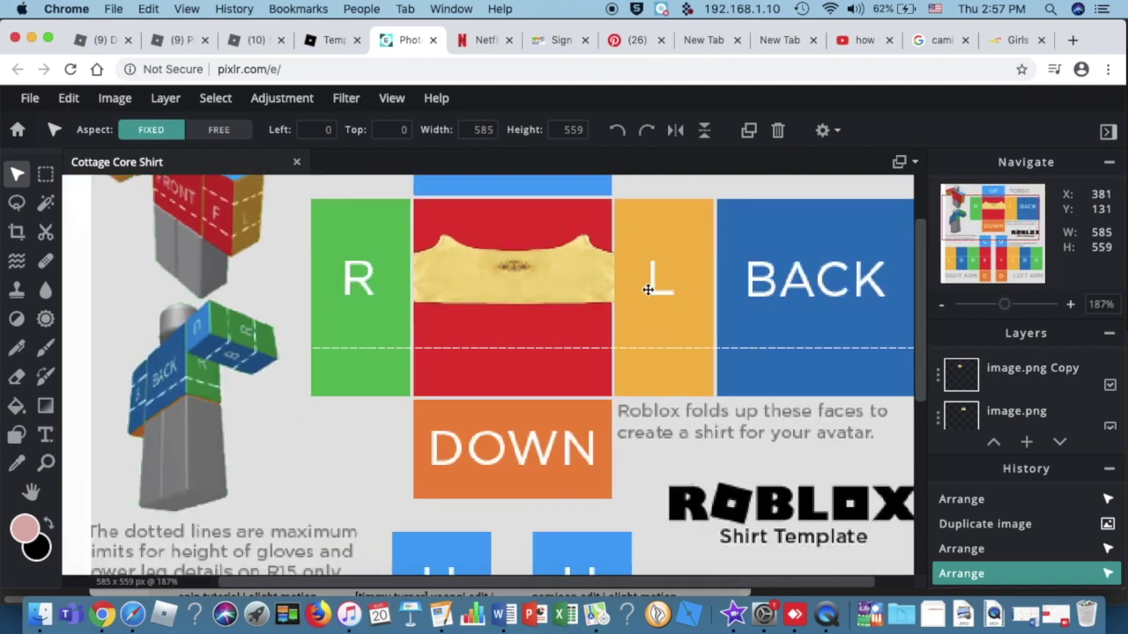
pyautogui.scroll(-3, 685, 289)
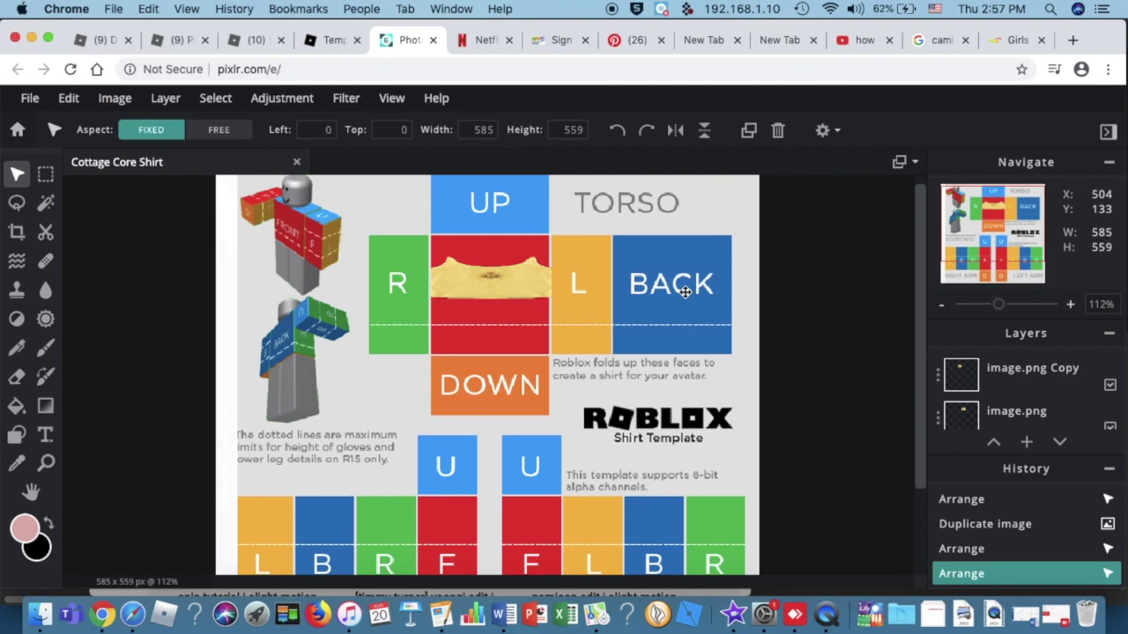
pyautogui.click(46, 174)
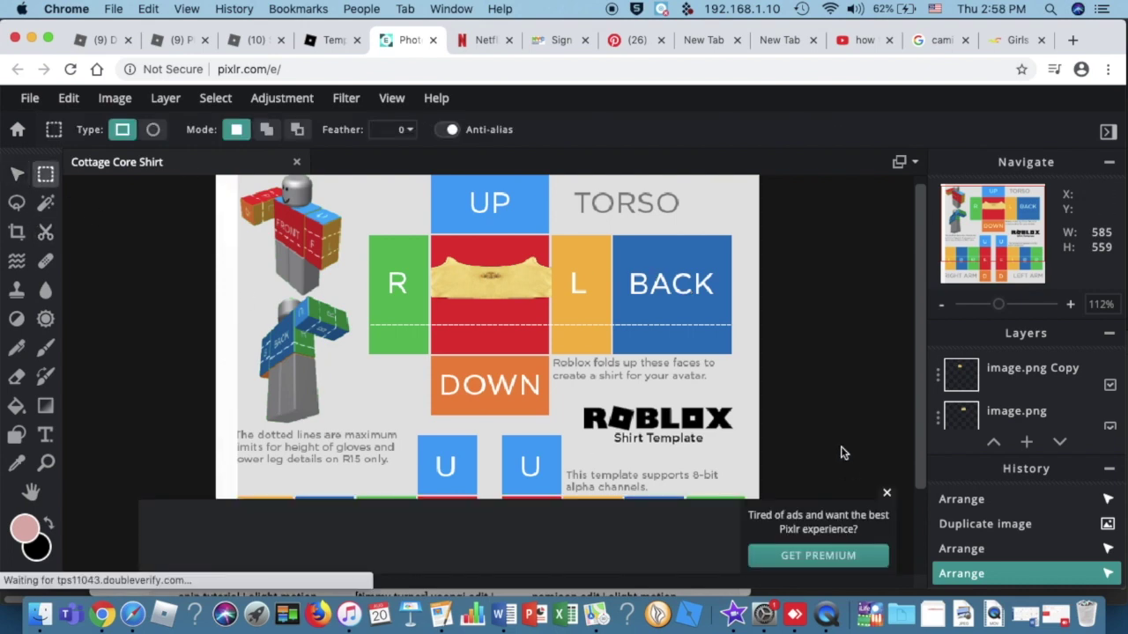
pyautogui.scroll(3, 797, 404)
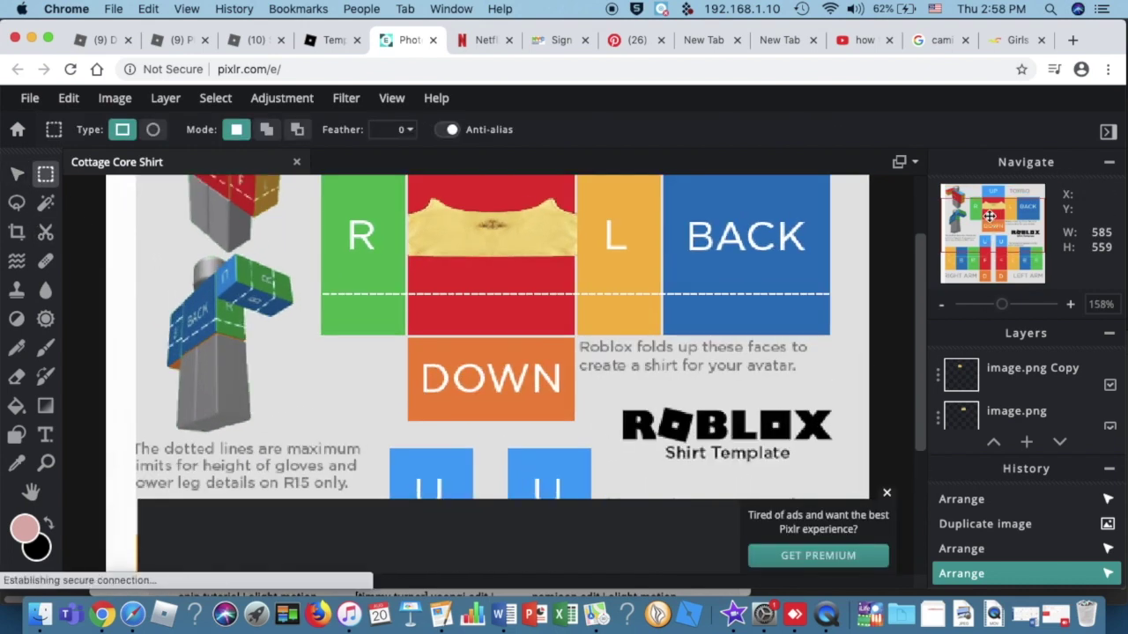
pyautogui.scroll(2, 348, 190)
pyautogui.moveTo(418, 289); pyautogui.dragTo(446, 301)
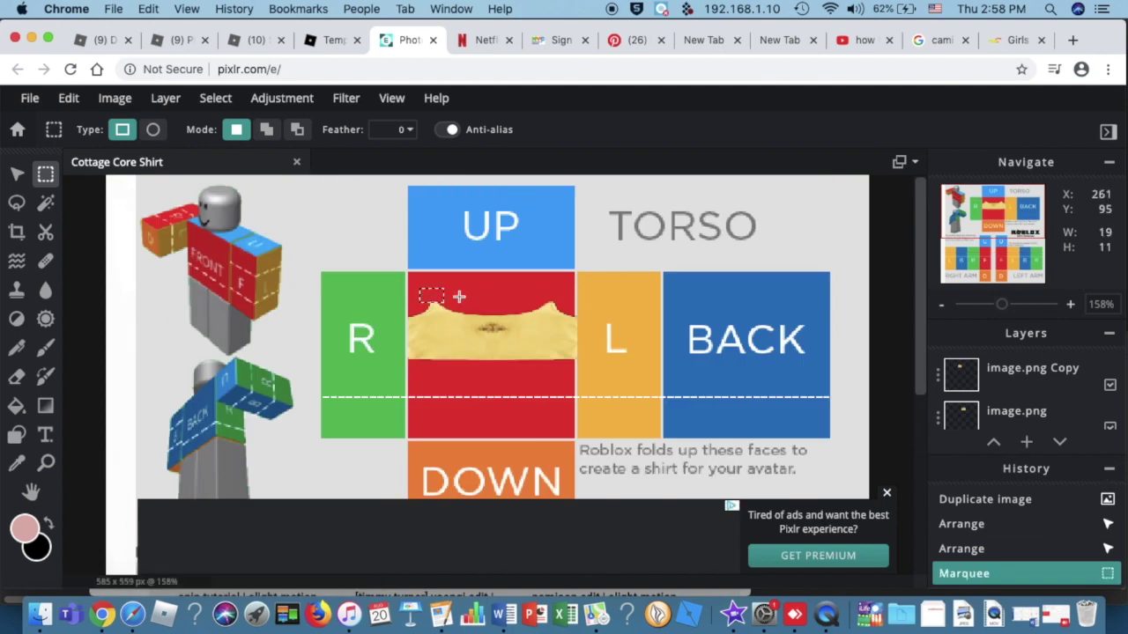
pyautogui.press('Delete')
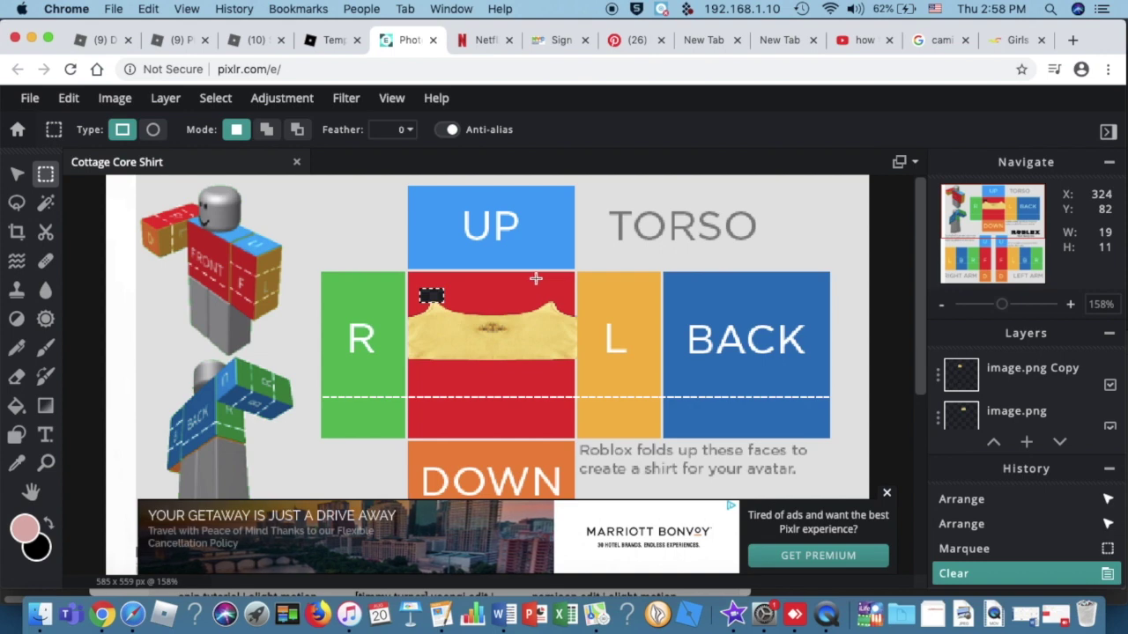
pyautogui.press('super+d')
pyautogui.press('super+z')
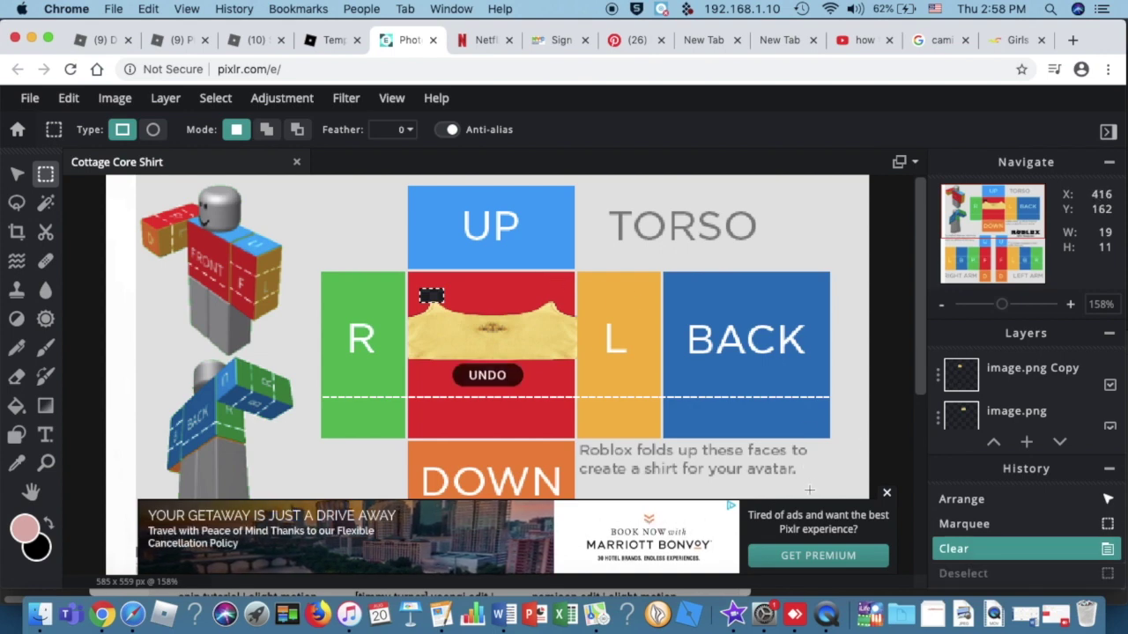
pyautogui.press('super+z')
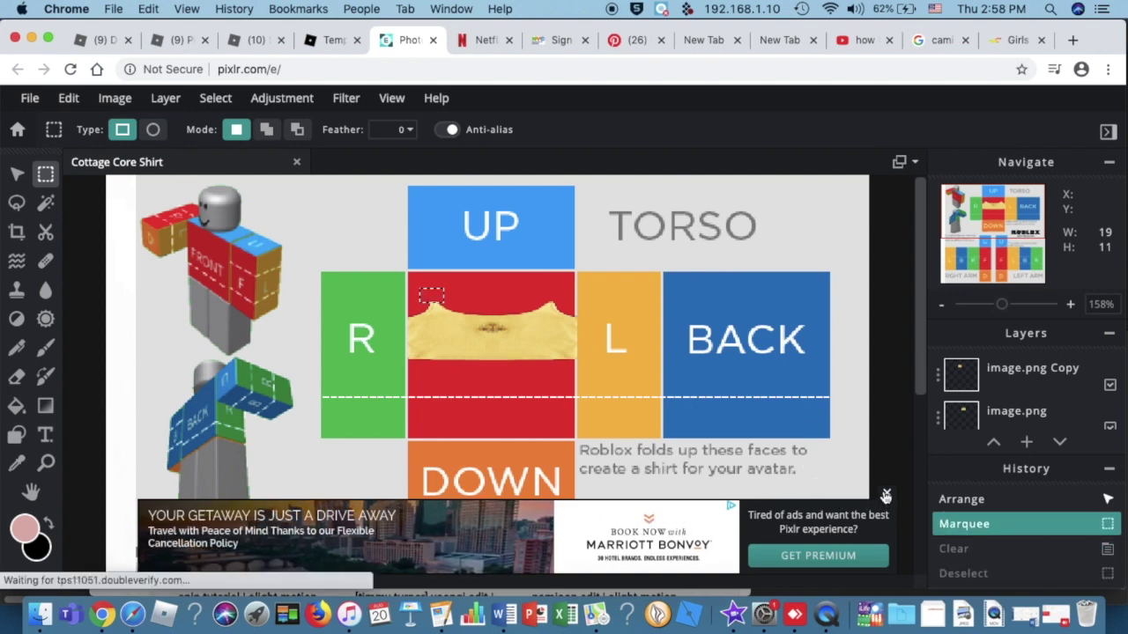
pyautogui.click(885, 493)
pyautogui.press('super+d')
# Step: Toggle a layer's visibility to identify it, and clear a marquee area of about 11 × 10 px at the right strap tip
pyautogui.scroll(-1, 1061, 386)
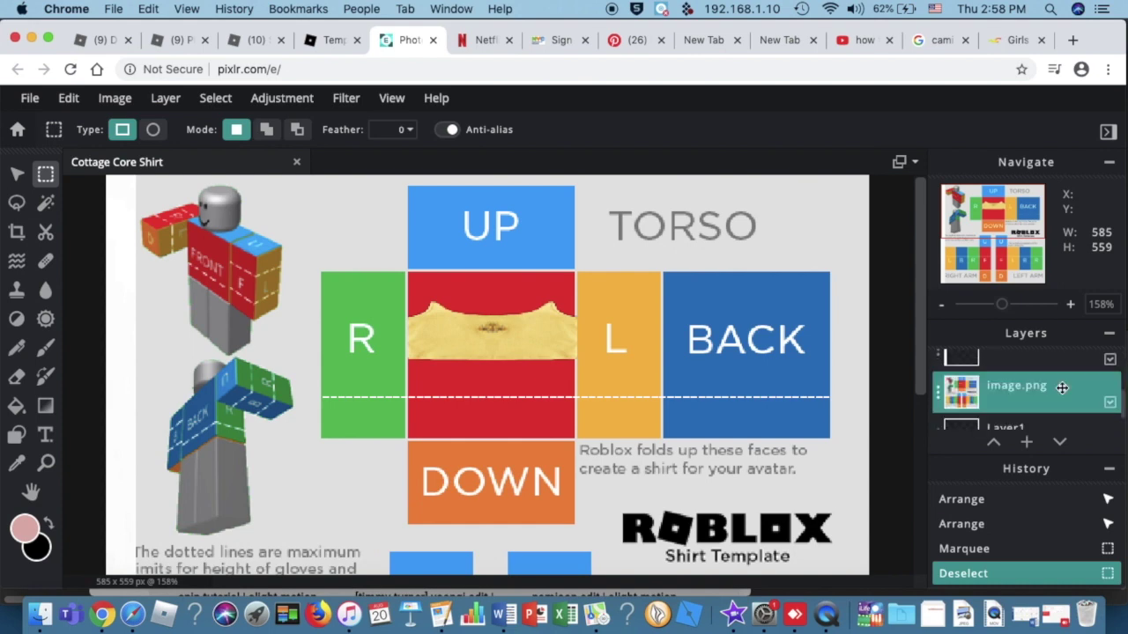
pyautogui.click(1062, 379)
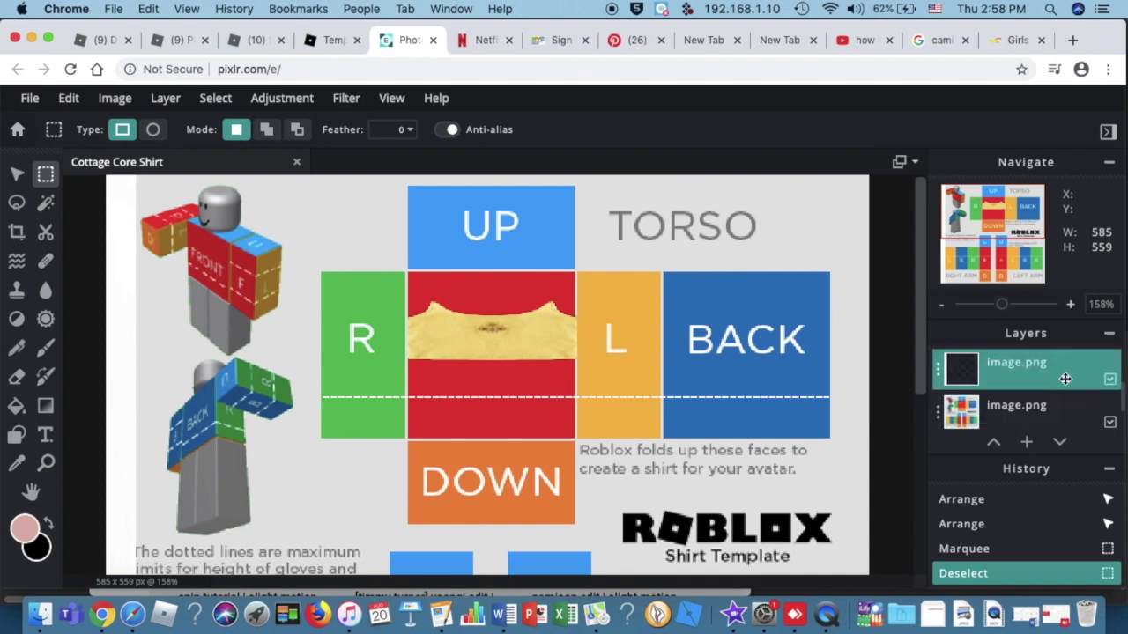
pyautogui.scroll(1, 1103, 378)
pyautogui.click(1109, 368)
pyautogui.click(1109, 368)
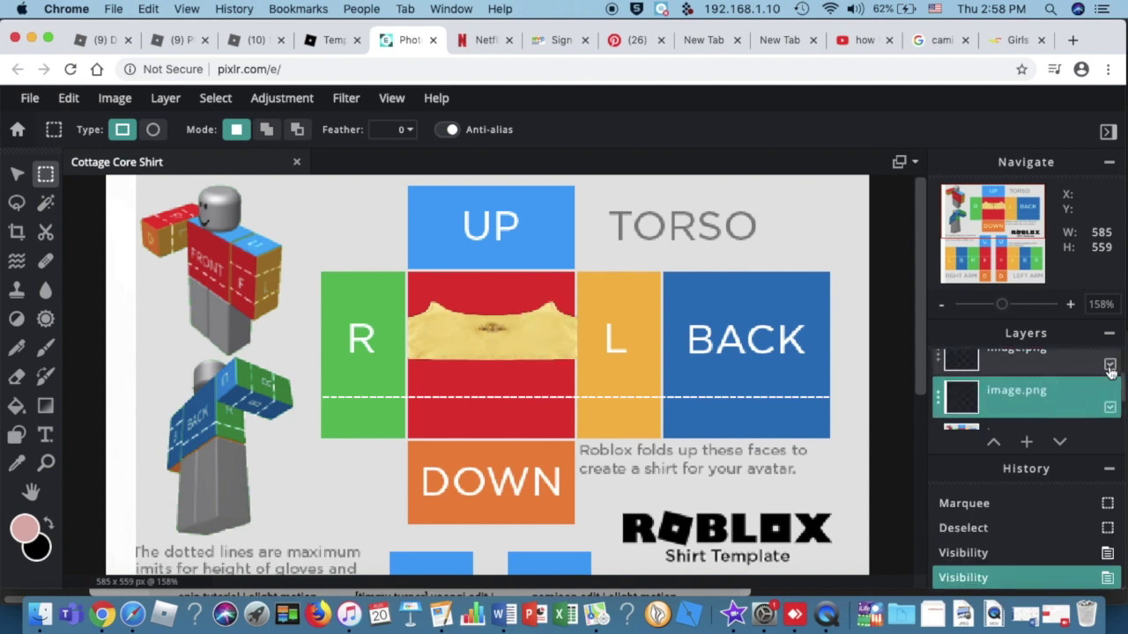
pyautogui.click(1068, 371)
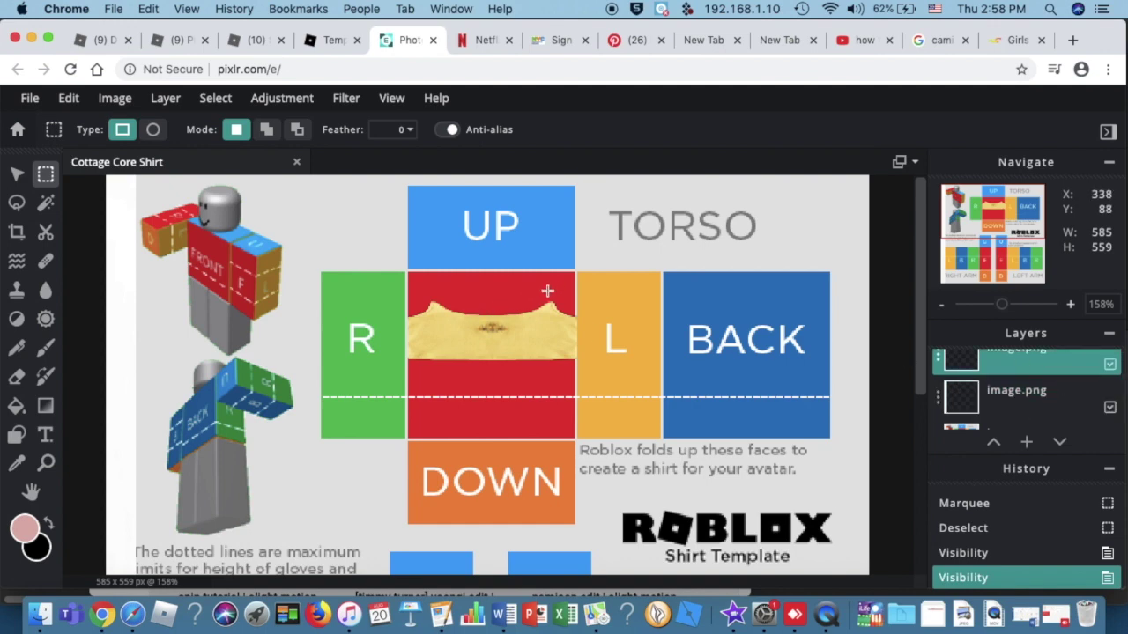
pyautogui.moveTo(547, 291); pyautogui.dragTo(559, 304)
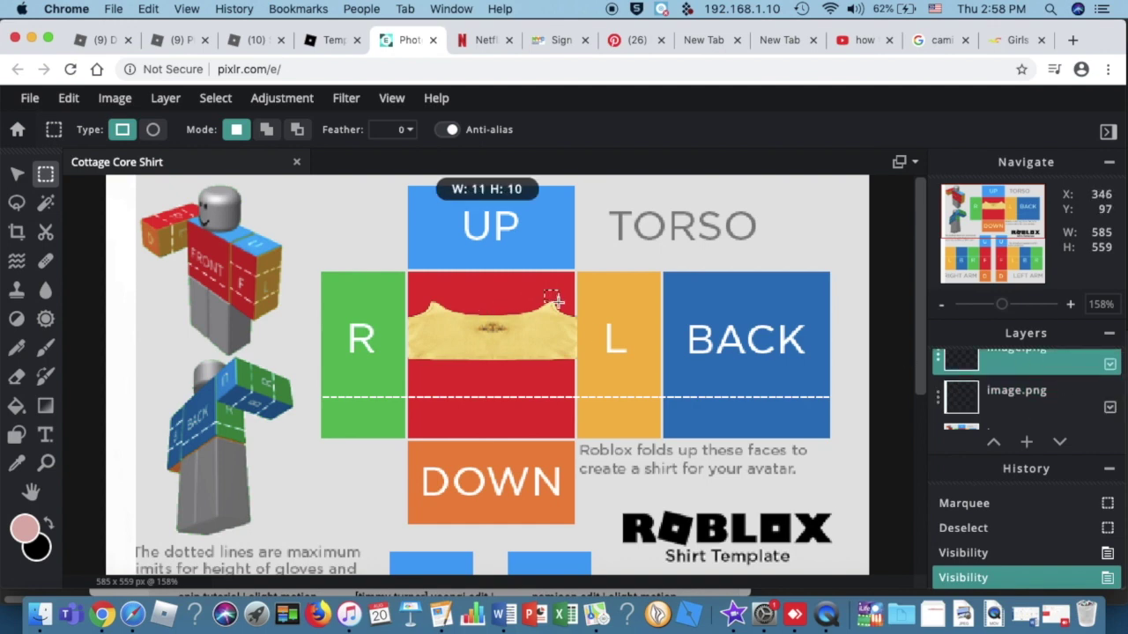
pyautogui.press('BackSpace')
pyautogui.click(713, 319)
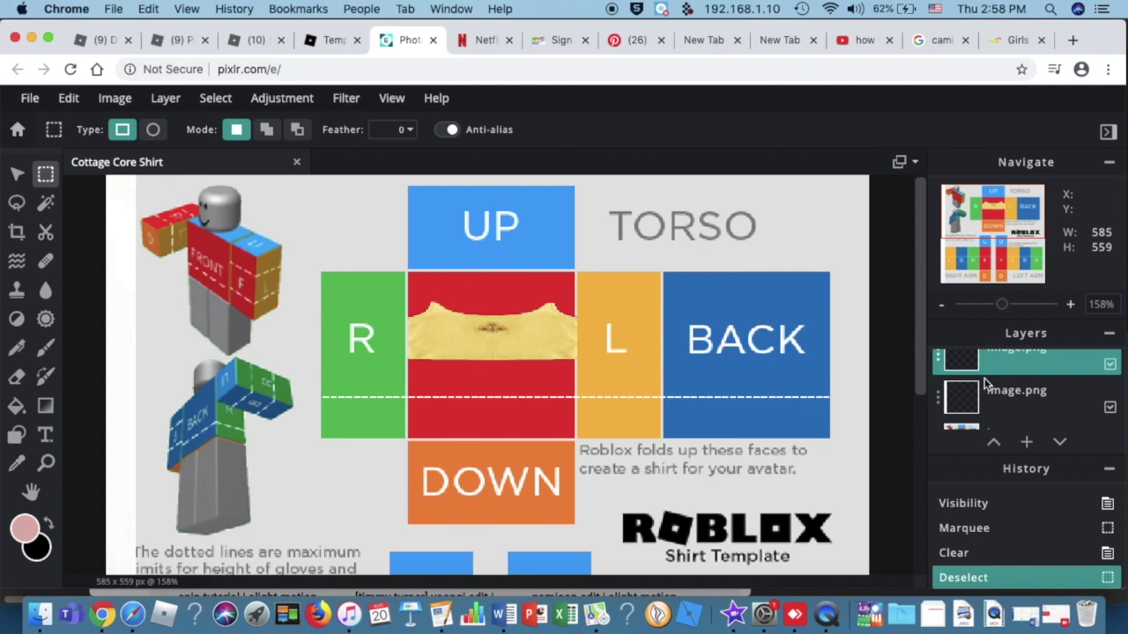
# Step: Clear a small marquee area at the left strap tip on the image.png Copy layer and deselect
pyautogui.scroll(2, 1017, 398)
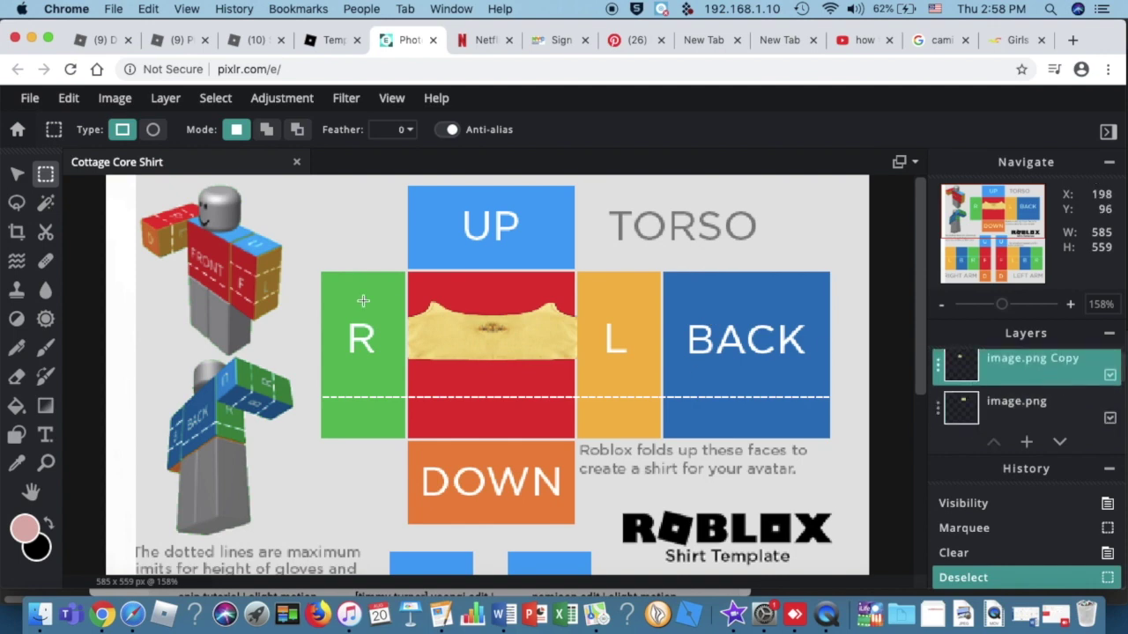
pyautogui.moveTo(422, 290); pyautogui.dragTo(441, 303)
pyautogui.press('BackSpace')
pyautogui.click(709, 335)
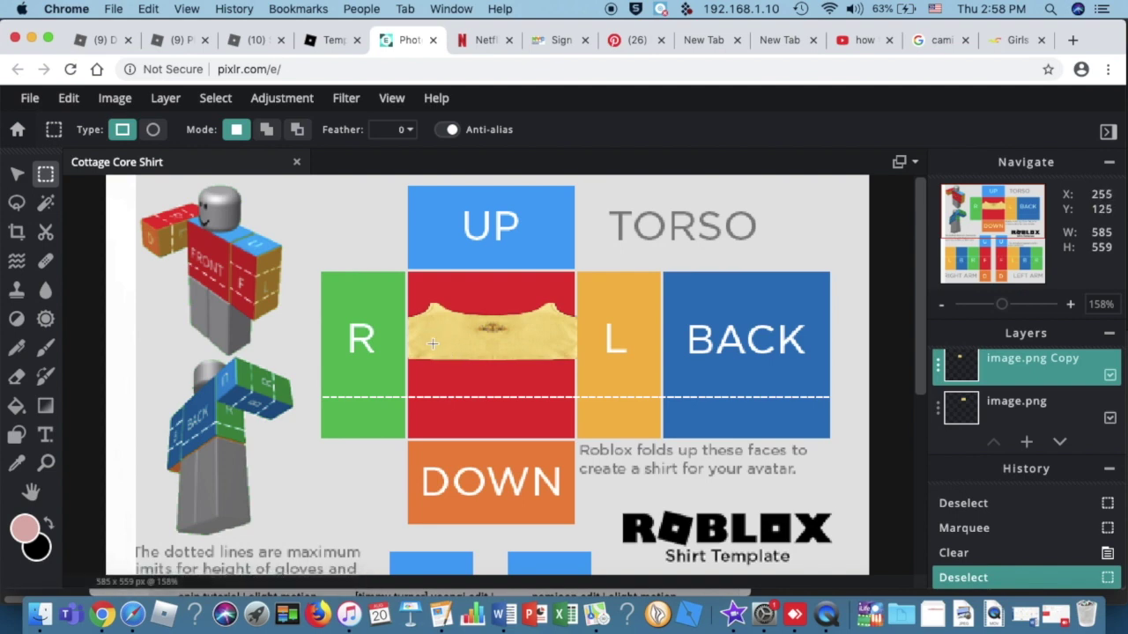
# Step: Move the full cami layer onto the template and back off the left edge of the canvas
pyautogui.click(17, 173)
pyautogui.moveTo(127, 281); pyautogui.dragTo(582, 322)
pyautogui.moveTo(516, 415); pyautogui.dragTo(54, 435)
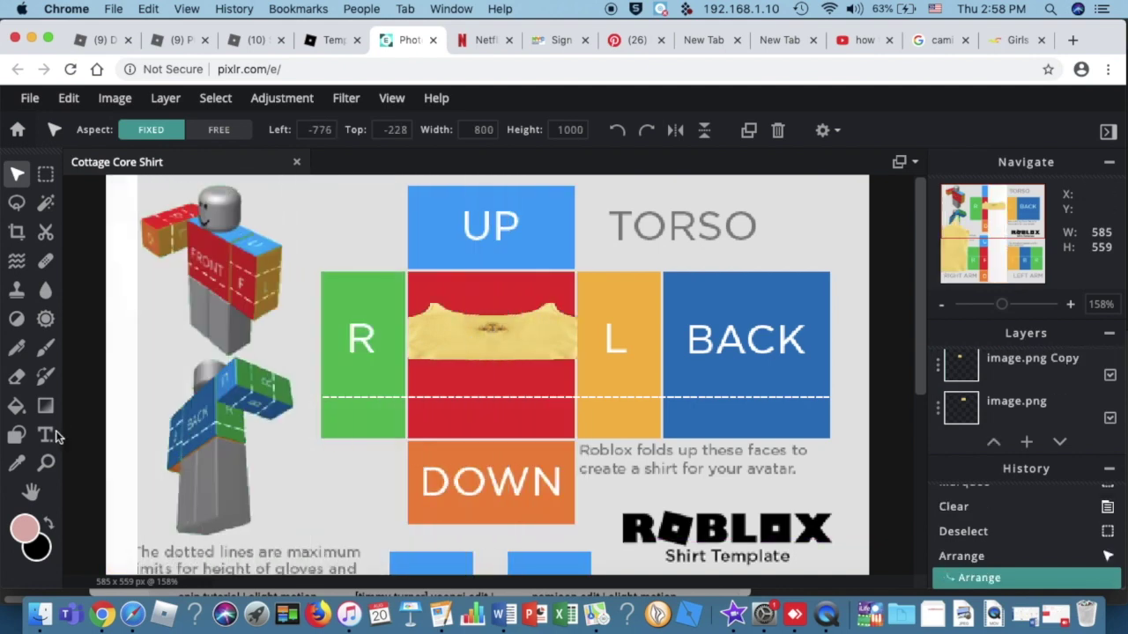
# Step: Sample the yellow at the cami's lower edge and fill a 64 × 32 px marquee across the R torso panel with it
pyautogui.click(17, 463)
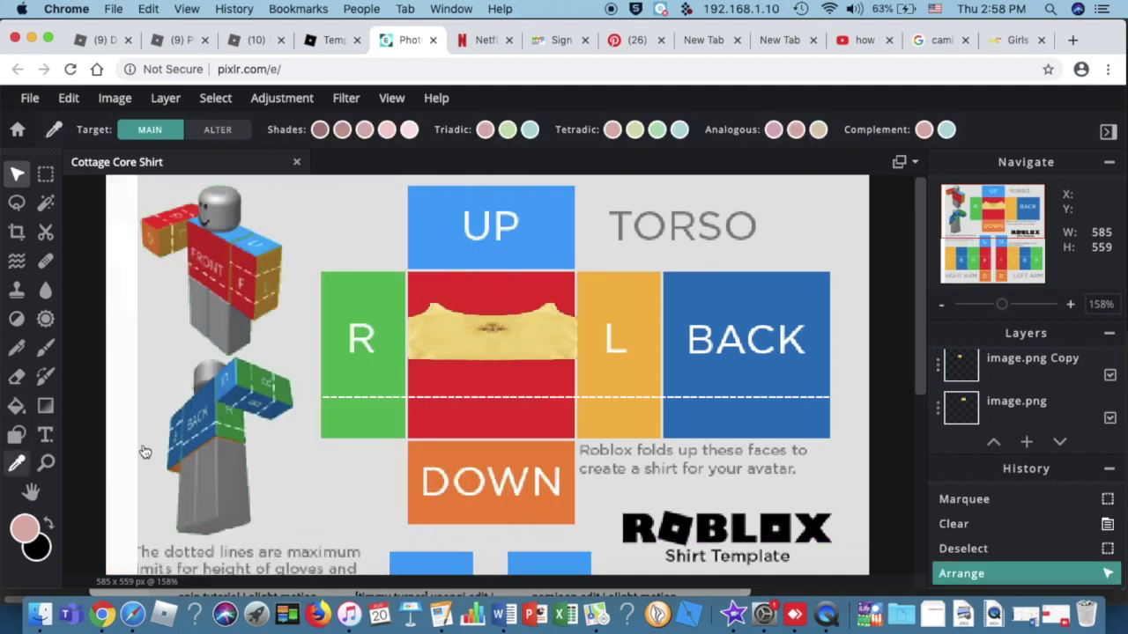
pyautogui.click(421, 358)
pyautogui.click(46, 173)
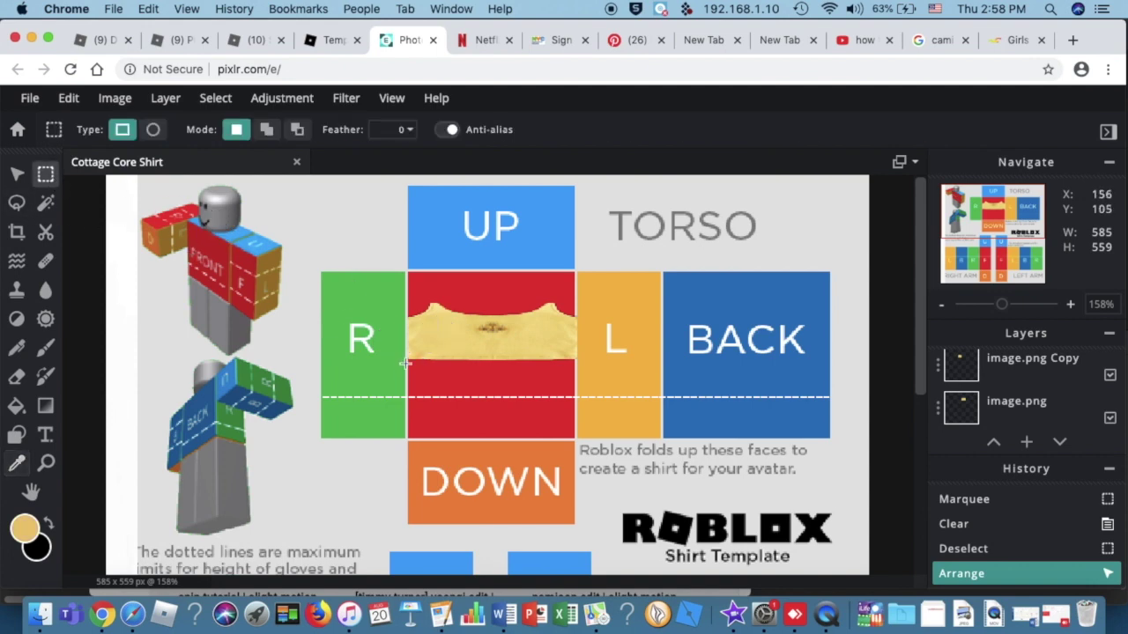
pyautogui.scroll(3, 452, 430)
pyautogui.moveTo(1016, 206); pyautogui.dragTo(1007, 206)
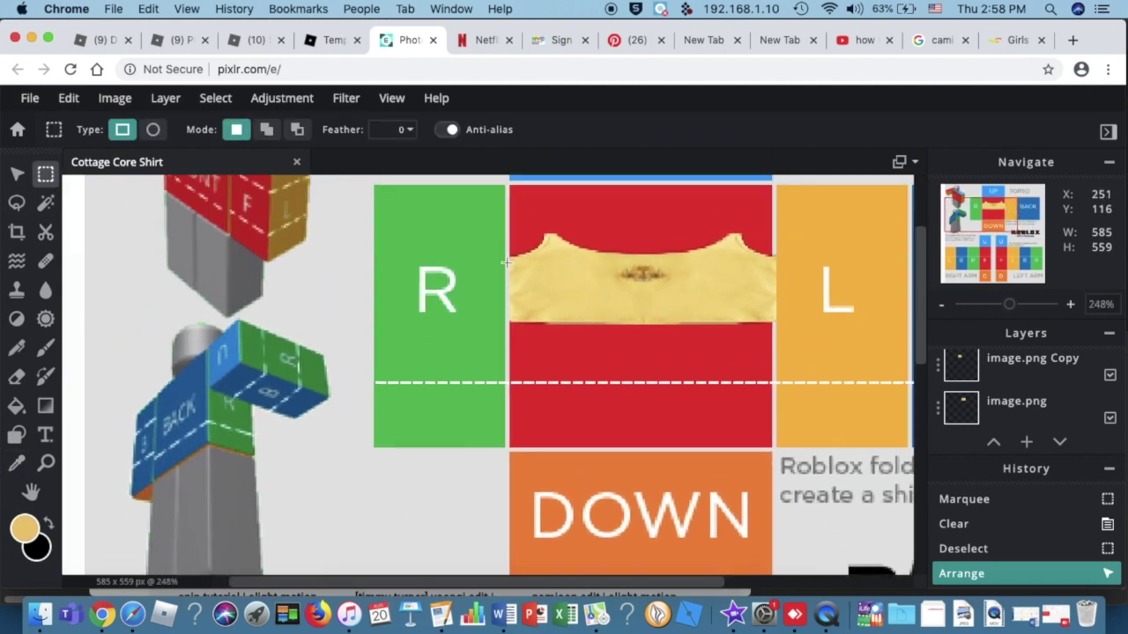
pyautogui.moveTo(504, 257); pyautogui.dragTo(371, 322)
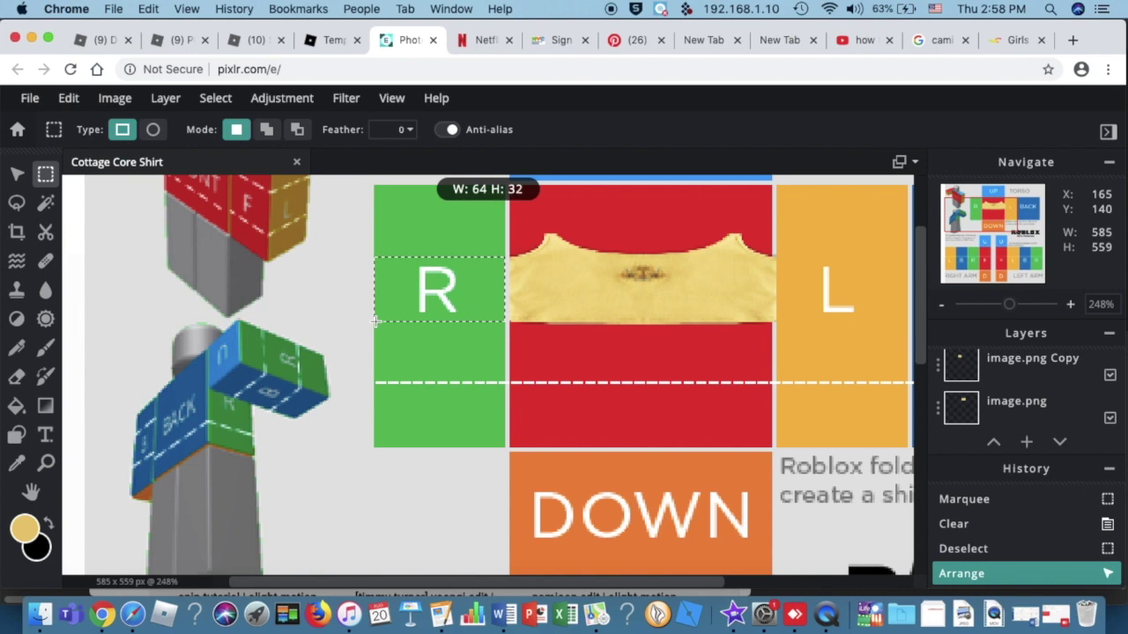
pyautogui.moveTo(374, 321); pyautogui.dragTo(375, 322)
pyautogui.click(16, 405)
pyautogui.click(445, 270)
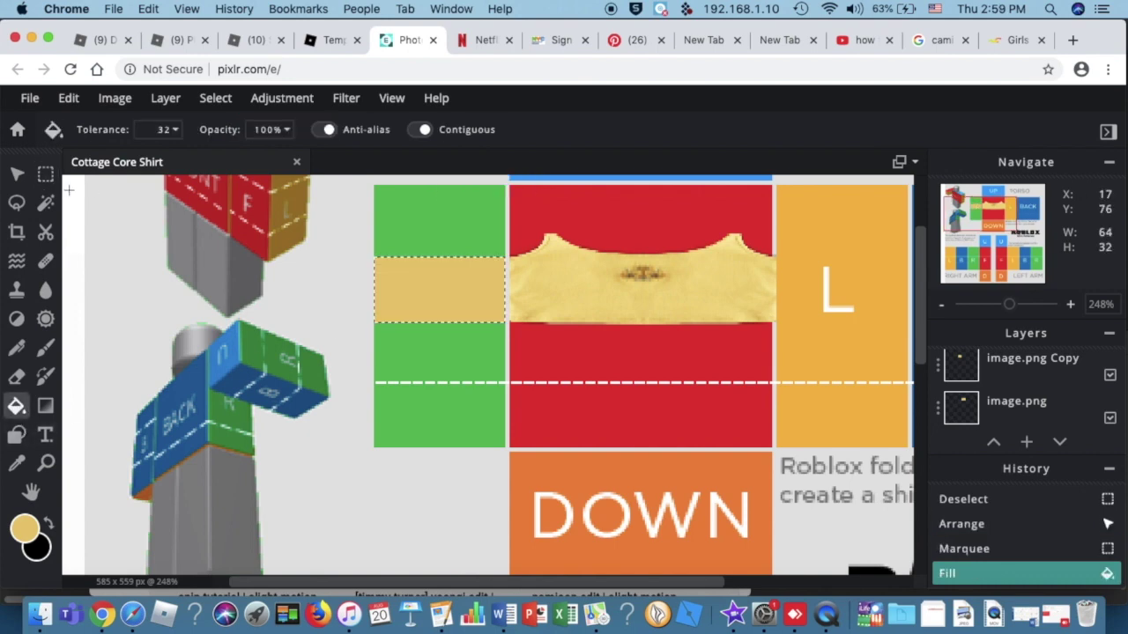
pyautogui.press('m')
pyautogui.click(573, 479)
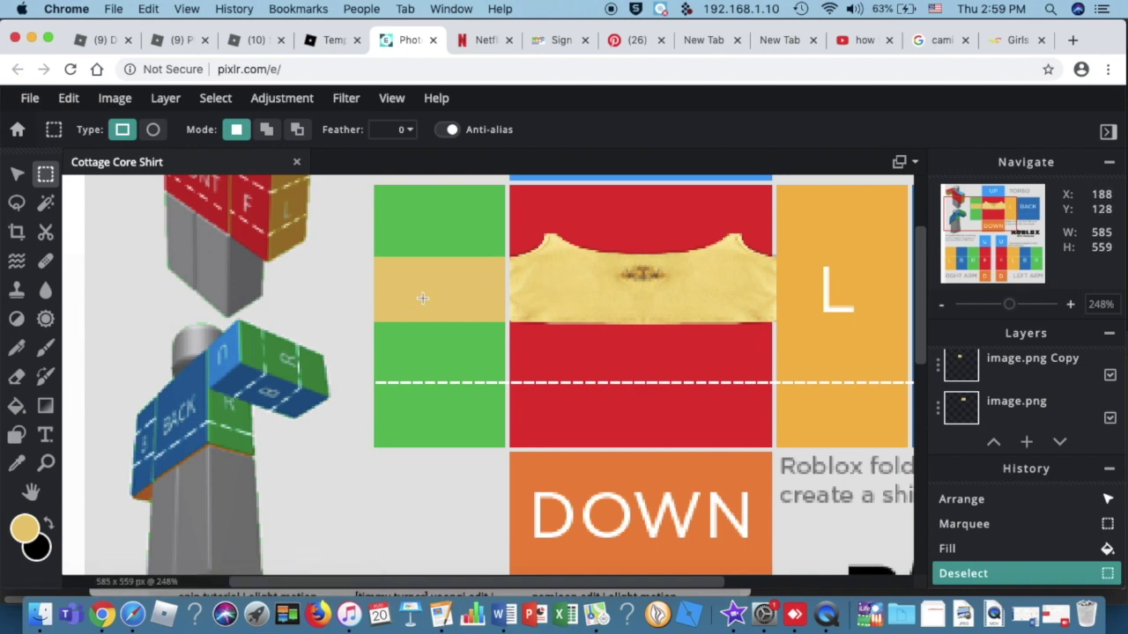
# Step: Undo the yellow fill on the R torso panel and clear the selection
pyautogui.press('super+z')
pyautogui.press('super+z')
pyautogui.press('super+d')
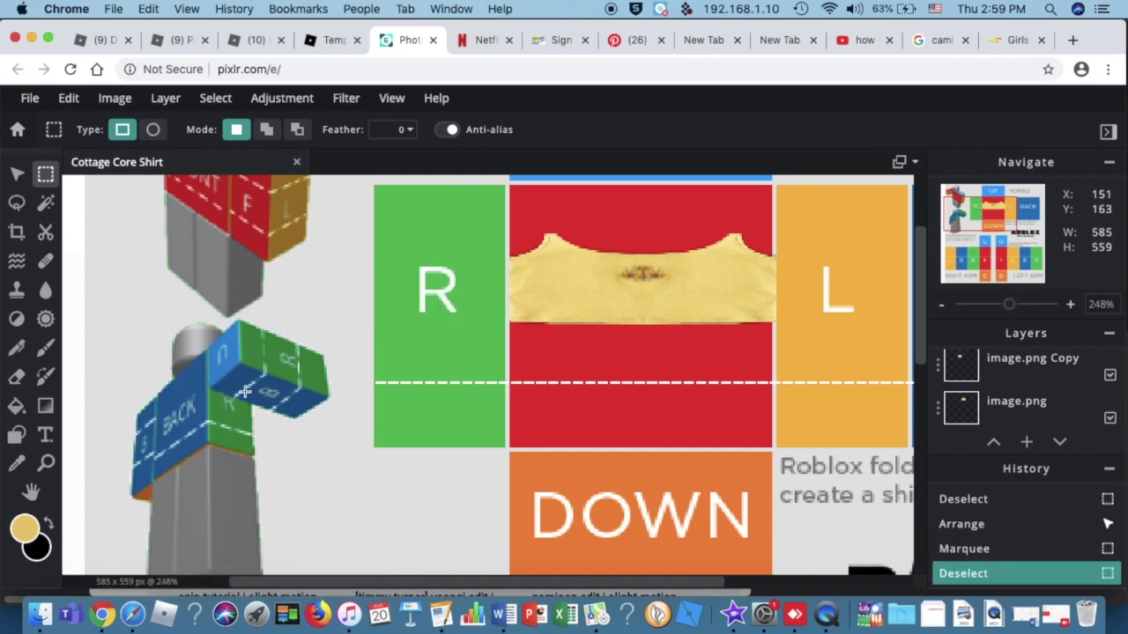
# Step: Sample a new main colour from the right part of the cami fabric
pyautogui.click(16, 462)
pyautogui.click(710, 296)
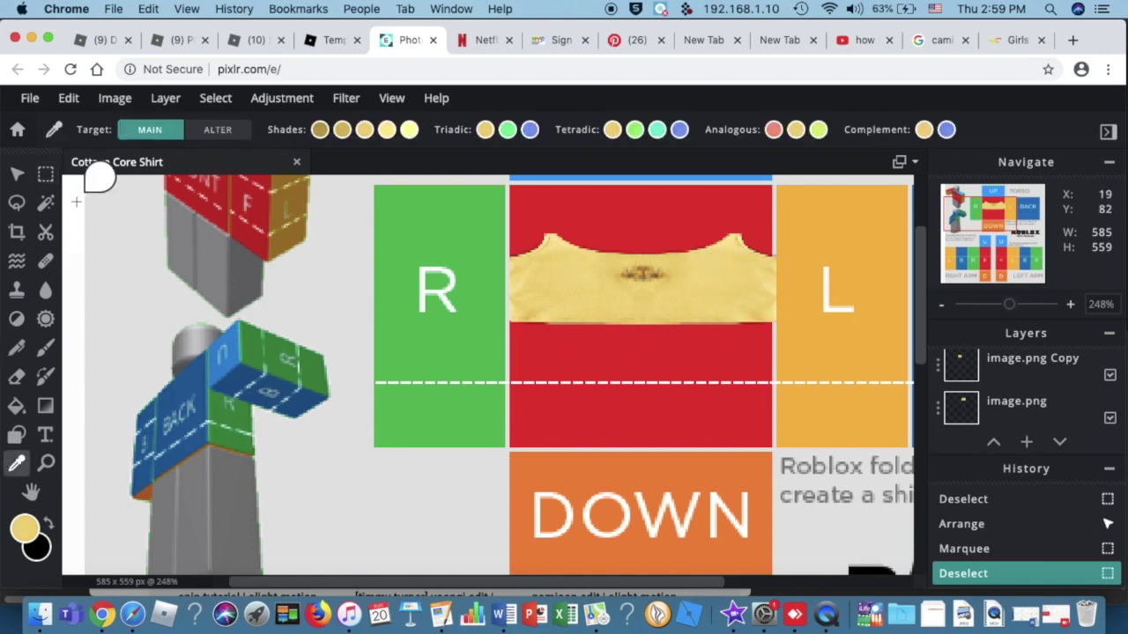
# Step: Marquee-select a 64 × 32 px area across the R torso panel, level with the cami's body
pyautogui.click(45, 179)
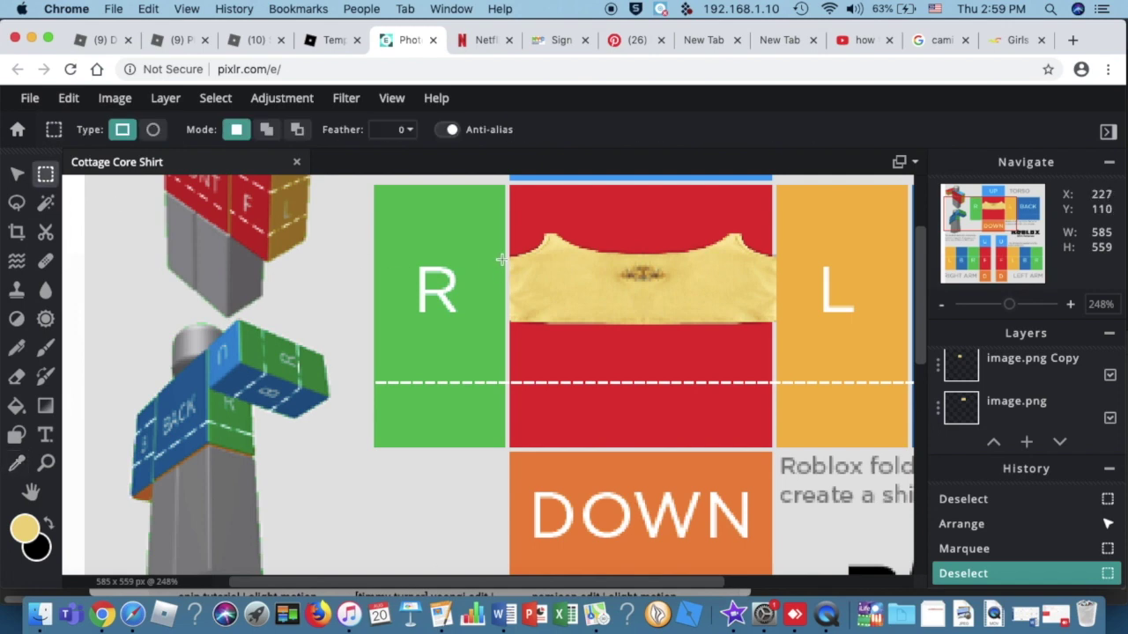
pyautogui.moveTo(501, 259); pyautogui.dragTo(375, 322)
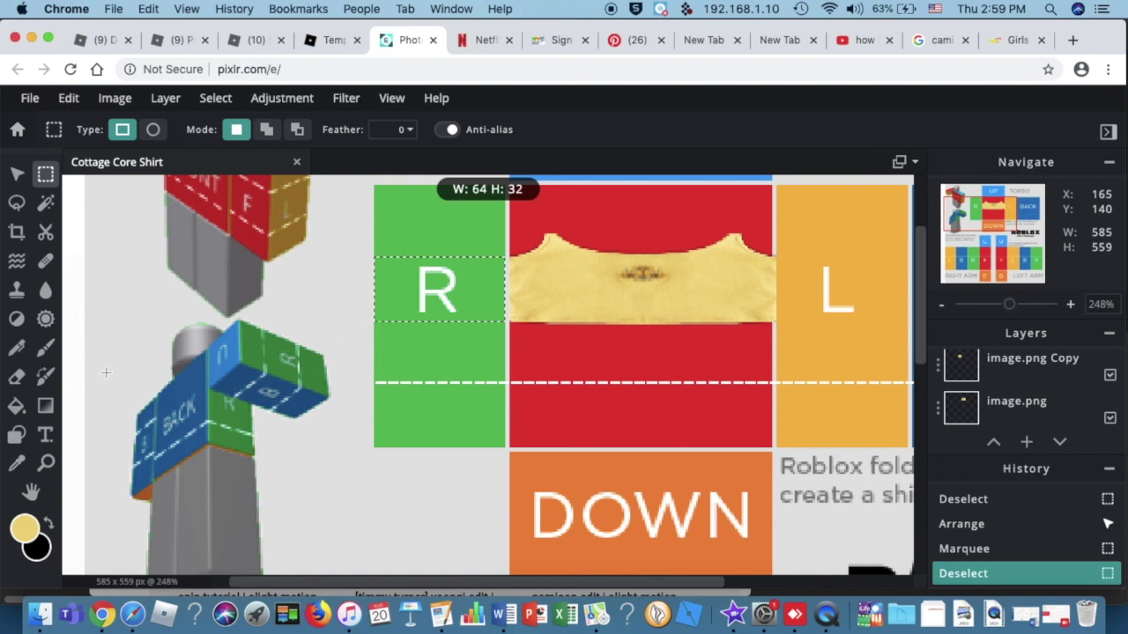
pyautogui.click(15, 408)
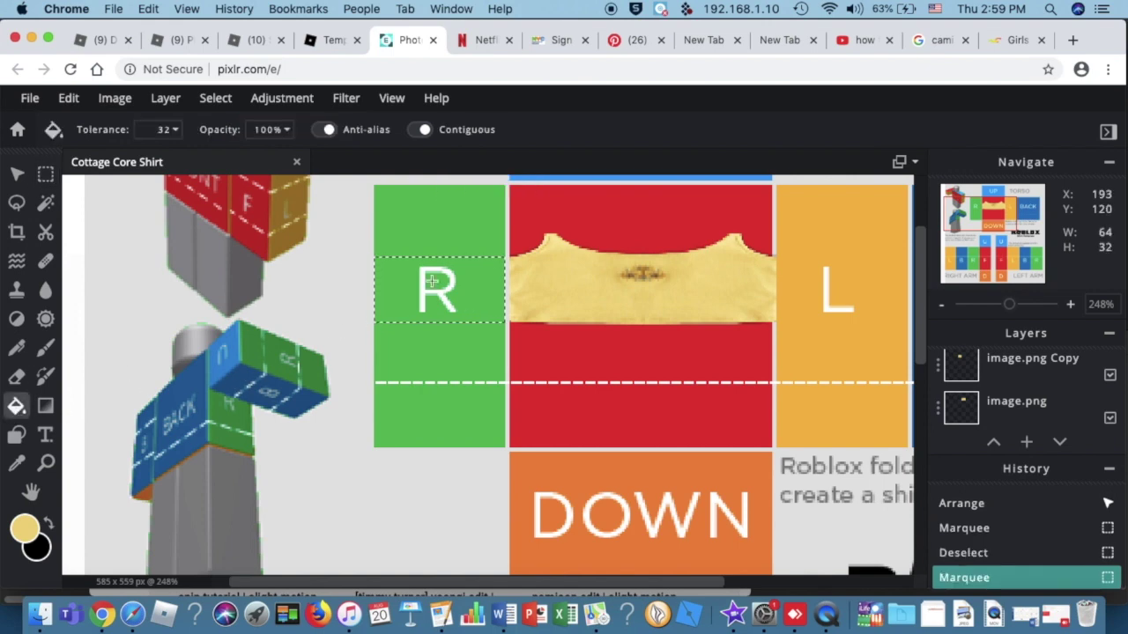
pyautogui.click(431, 281)
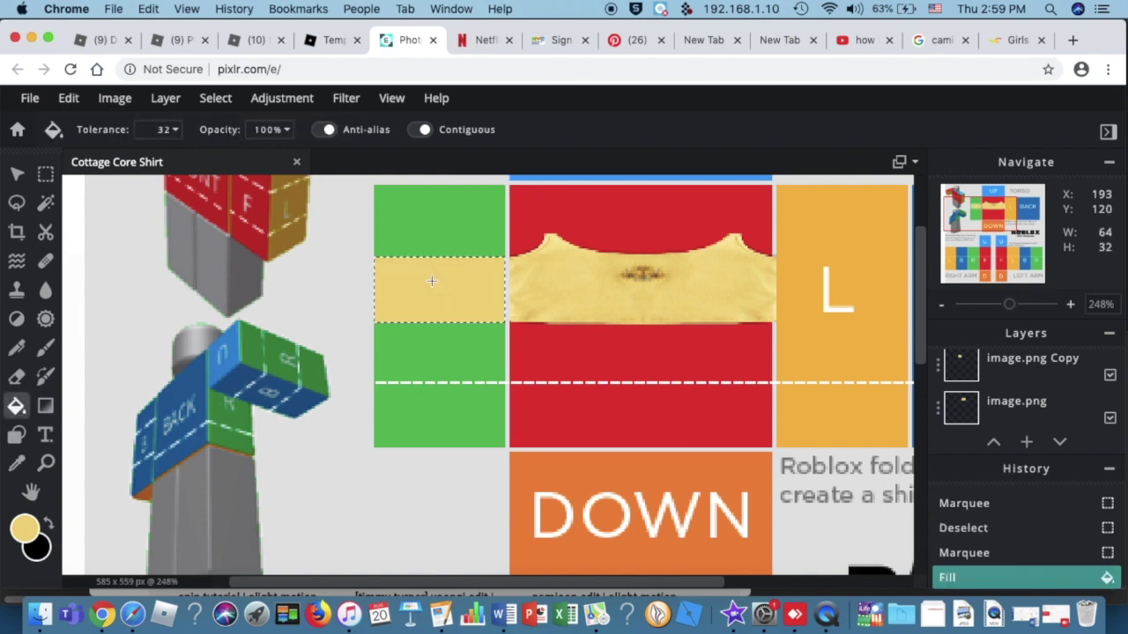
pyautogui.click(45, 173)
pyautogui.click(558, 365)
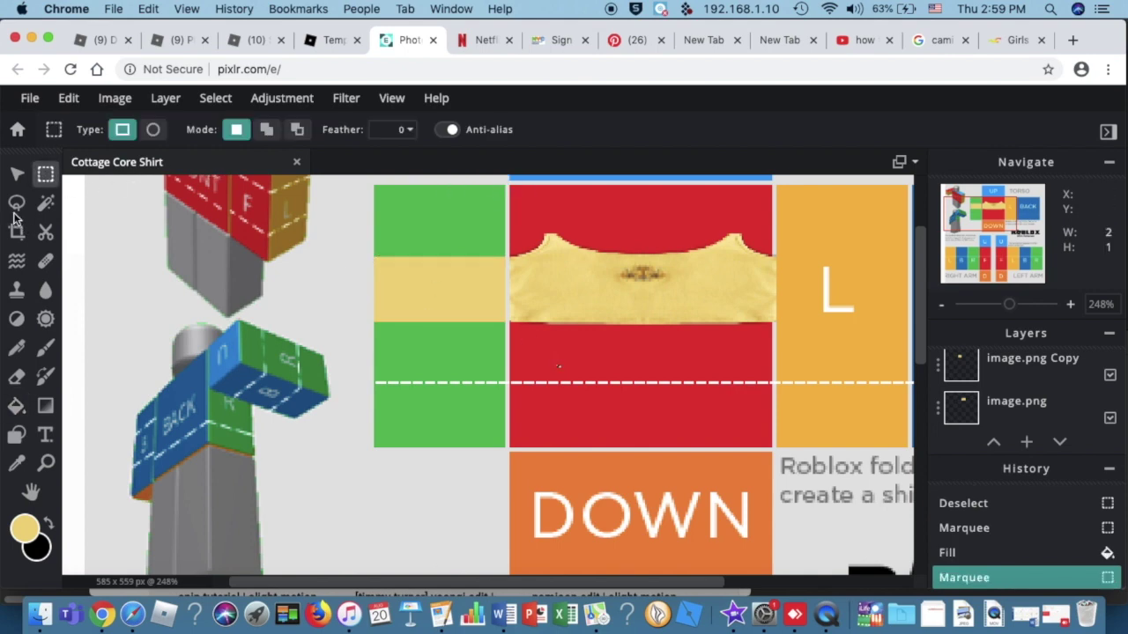
pyautogui.click(17, 174)
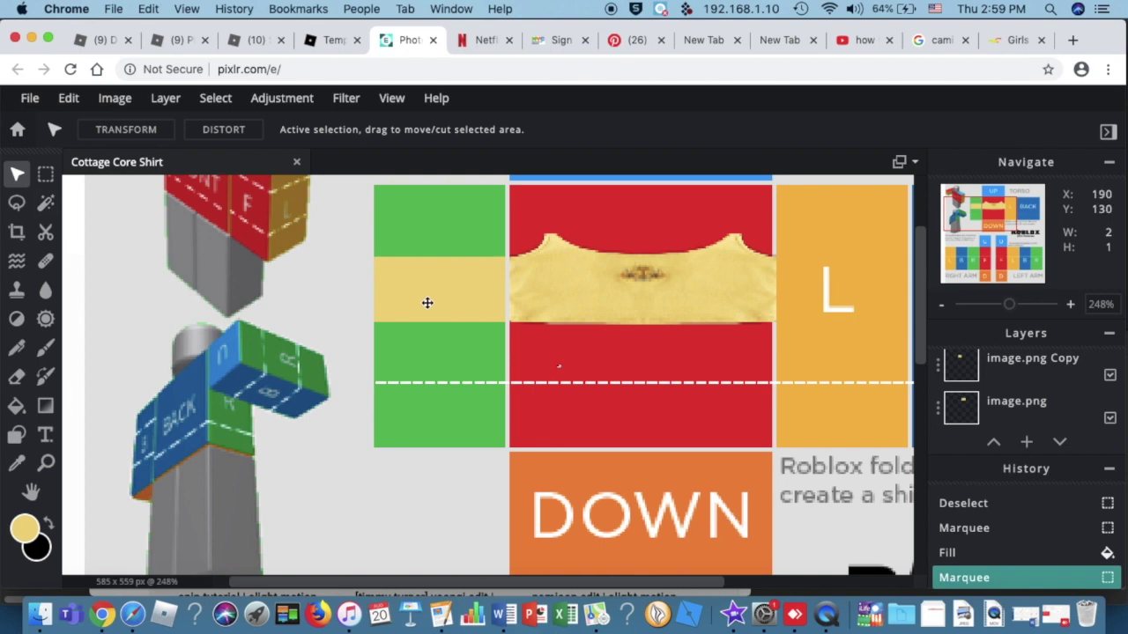
pyautogui.press('super+z')
pyautogui.press('super+z')
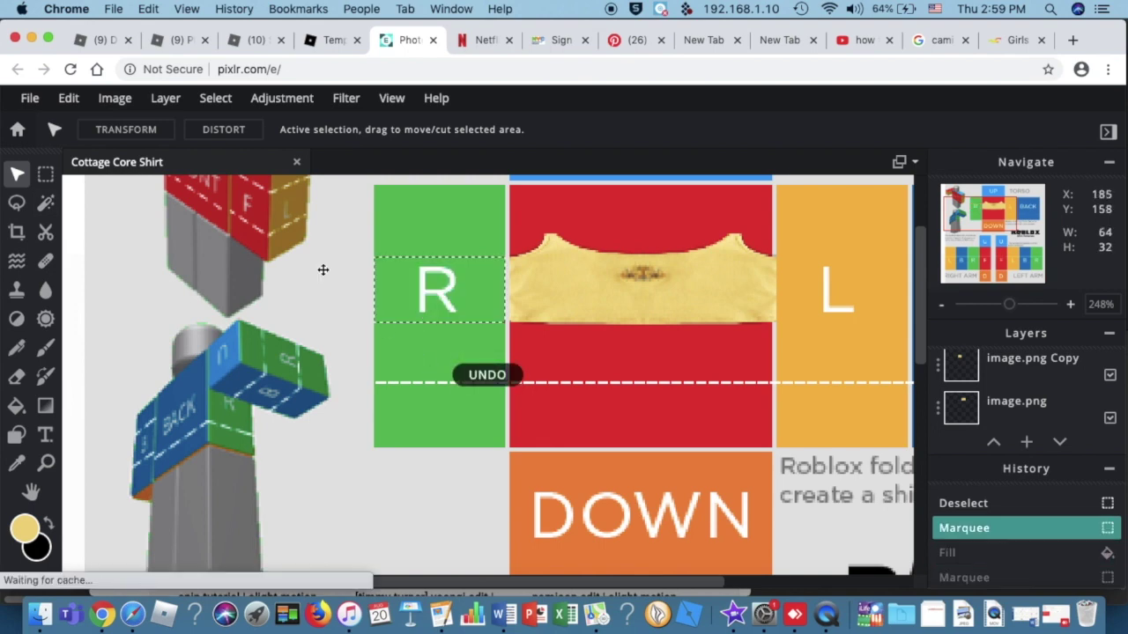
# Step: Add a new layer, fill the selected area of the R torso panel with the sampled yellow, and clear the selection
pyautogui.click(169, 99)
pyautogui.click(183, 123)
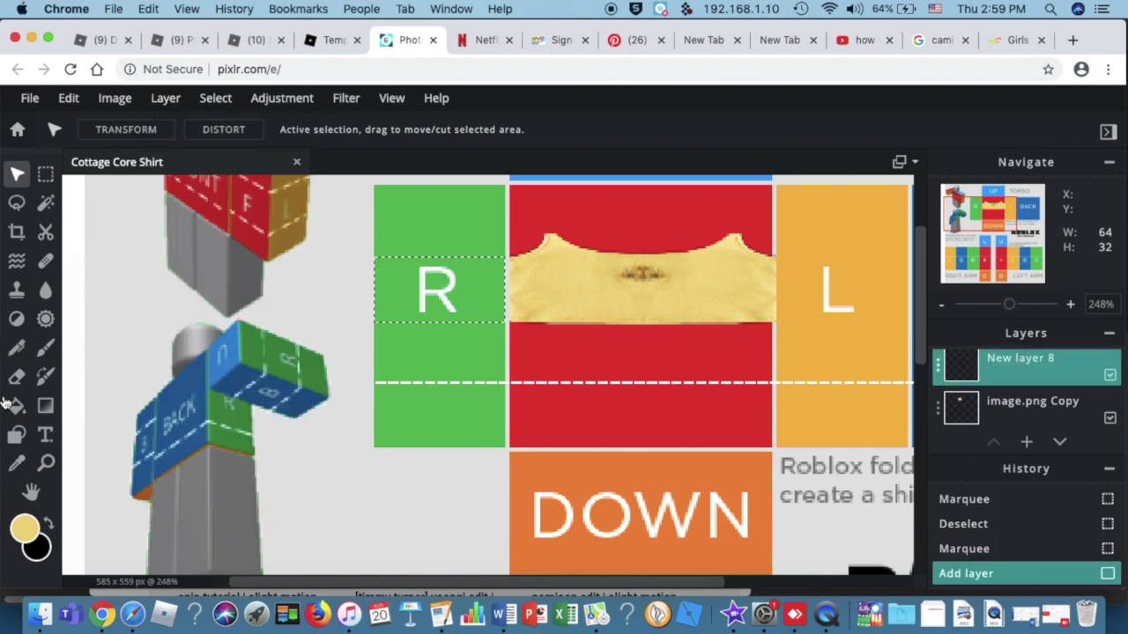
pyautogui.click(16, 406)
pyautogui.click(438, 291)
pyautogui.click(45, 174)
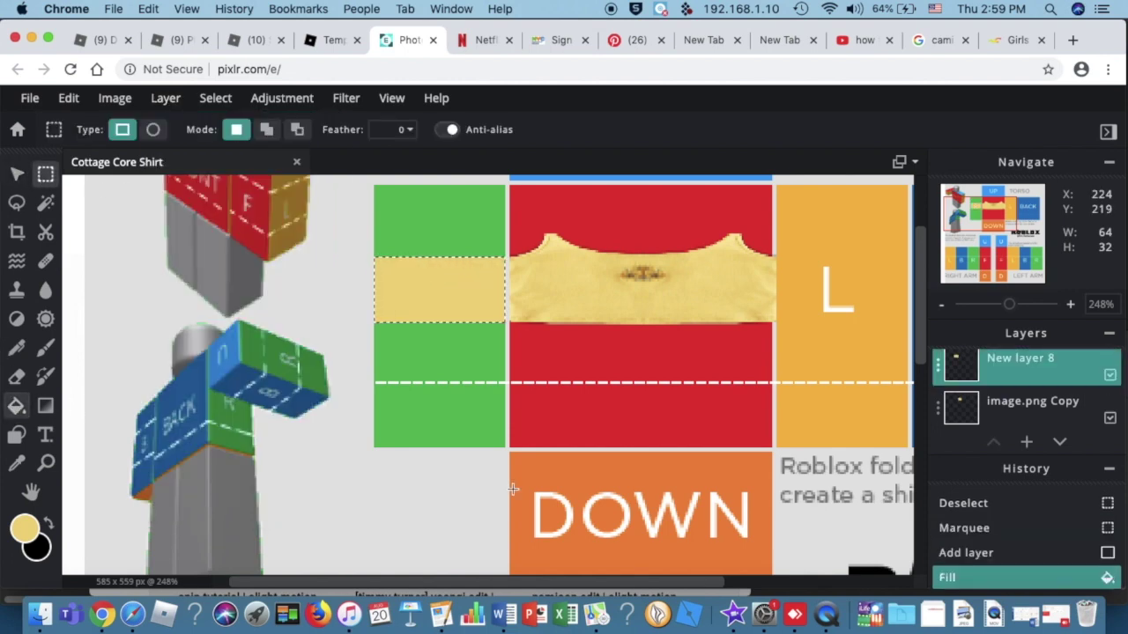
pyautogui.click(489, 189)
pyautogui.moveTo(1005, 231); pyautogui.dragTo(995, 212)
pyautogui.moveTo(1000, 213); pyautogui.dragTo(1001, 213)
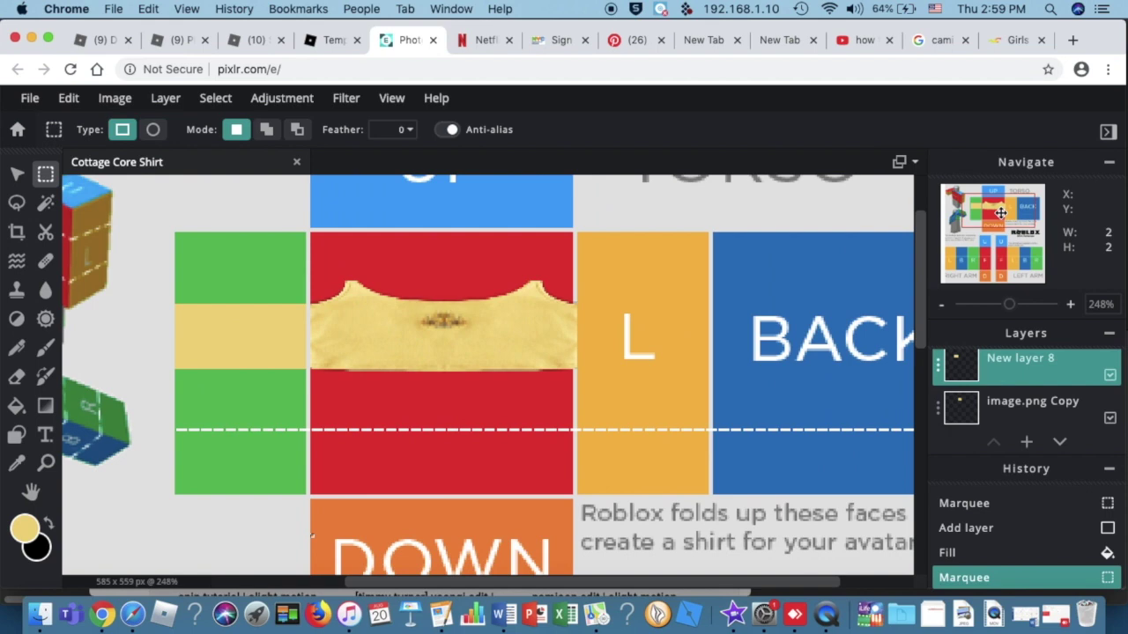
pyautogui.click(544, 341)
# Step: Resize the cami's right half freely to 65 × 45 px so it fits the front panel's edge
pyautogui.click(17, 174)
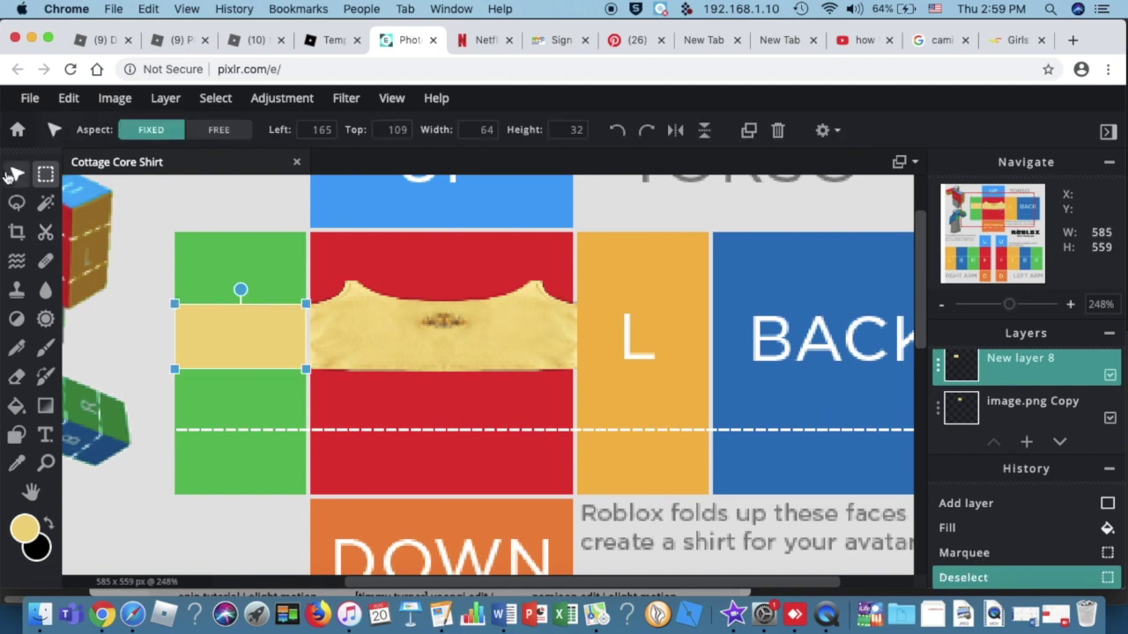
pyautogui.click(478, 345)
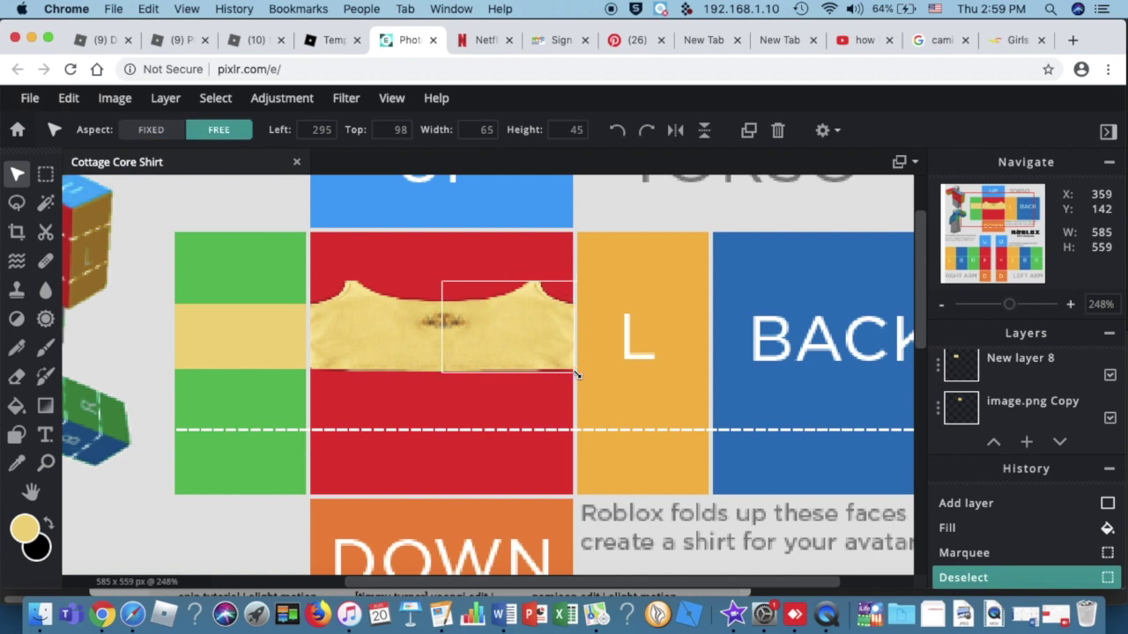
pyautogui.click(637, 368)
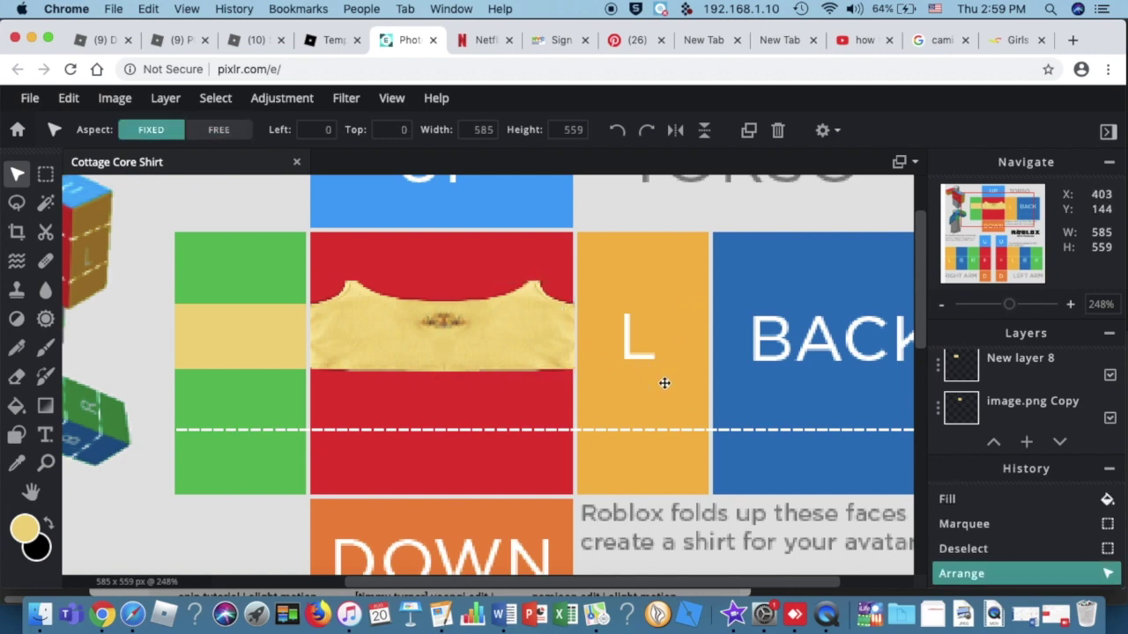
# Step: Duplicate the yellow strip from the R panel and place the copy across the L torso panel beside the cami
pyautogui.click(261, 319)
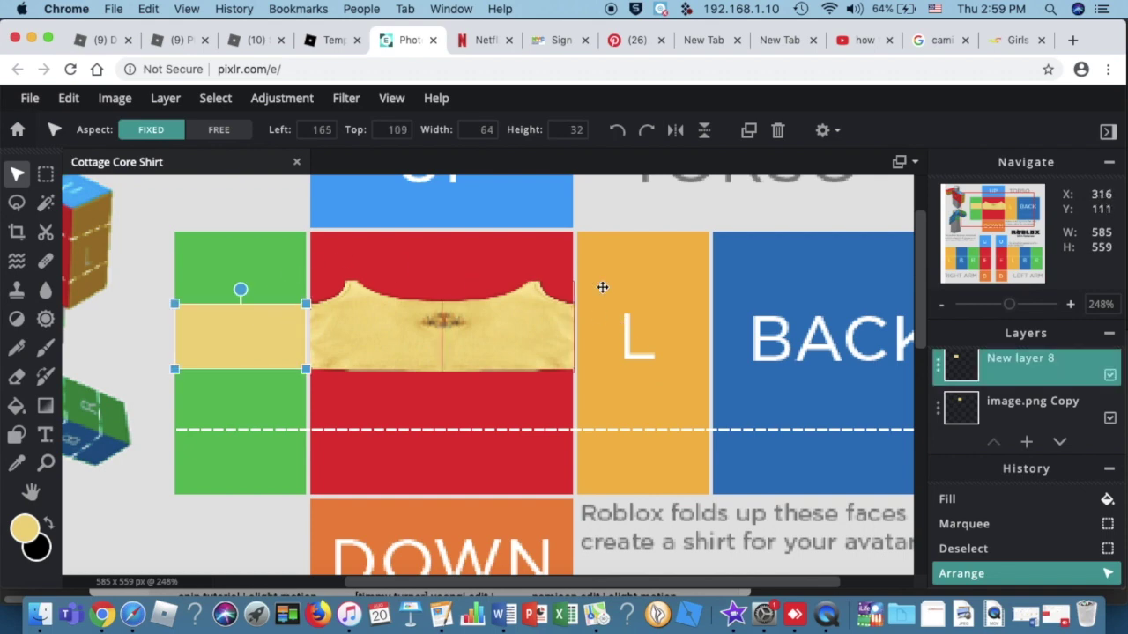
pyautogui.click(748, 134)
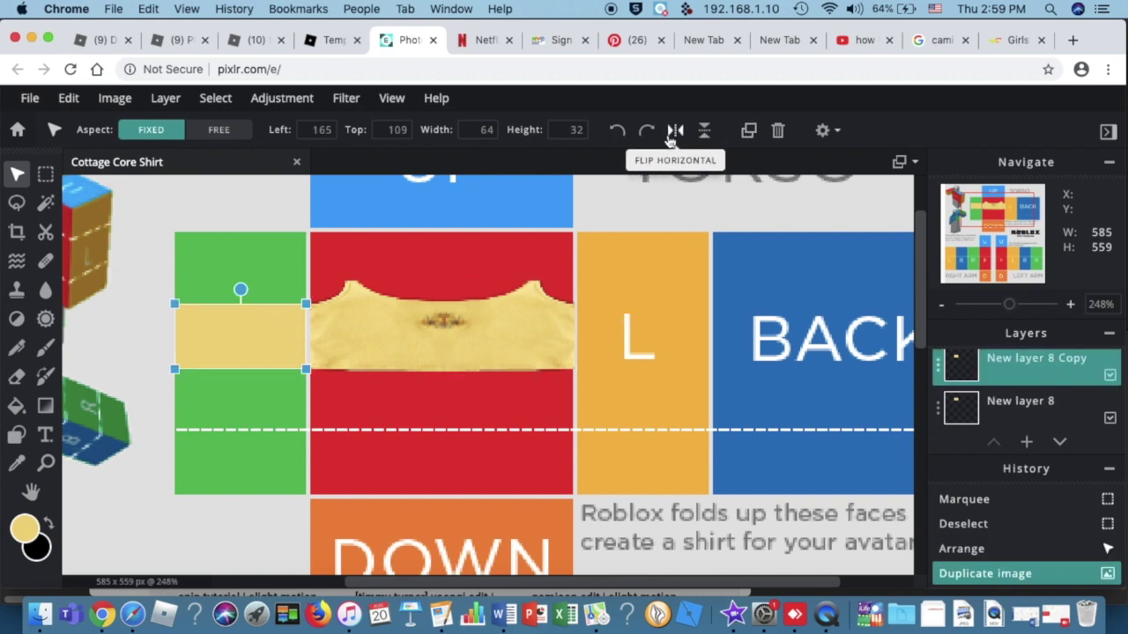
pyautogui.moveTo(285, 354); pyautogui.dragTo(632, 344)
pyautogui.click(807, 367)
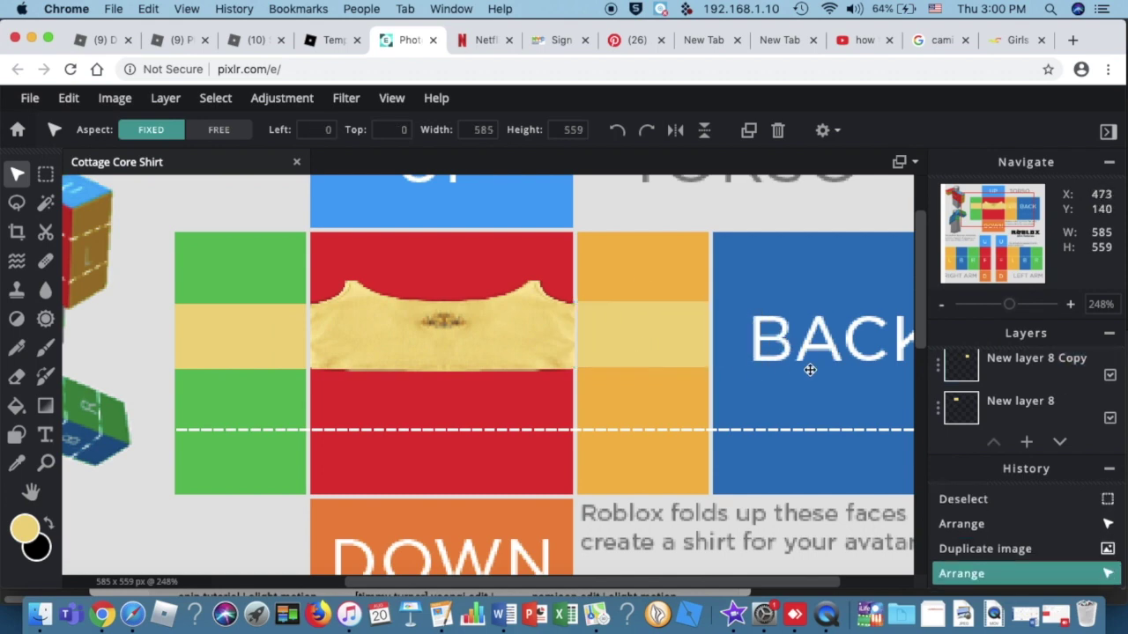
# Step: Duplicate the L panel's yellow strip twice and place the copies side by side across the full BACK panel
pyautogui.moveTo(976, 213); pyautogui.dragTo(985, 215)
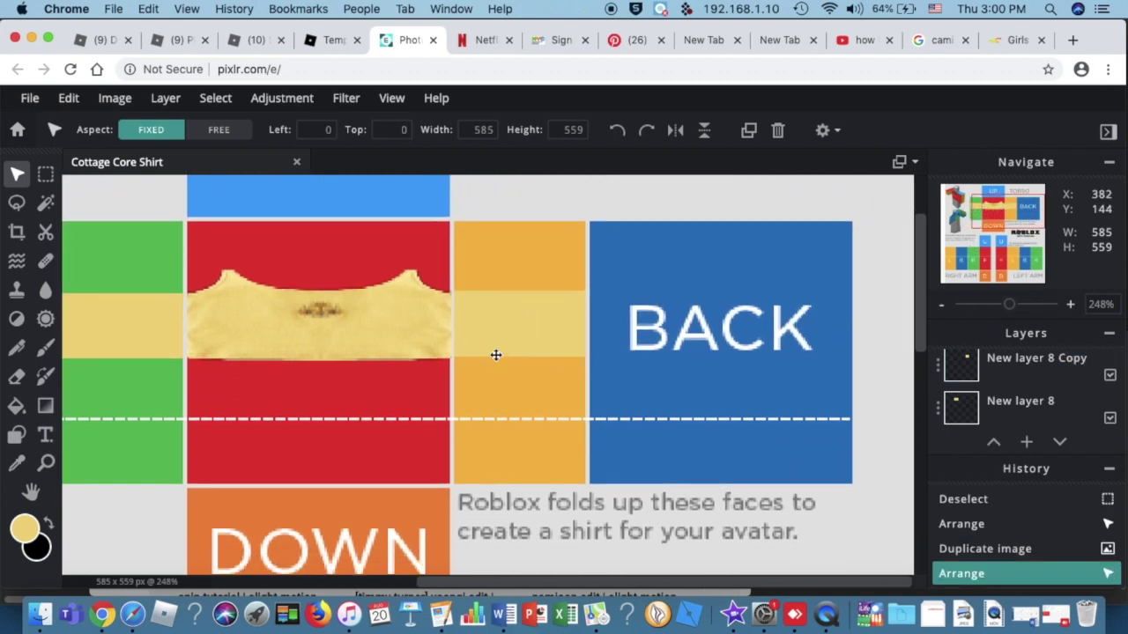
pyautogui.click(506, 348)
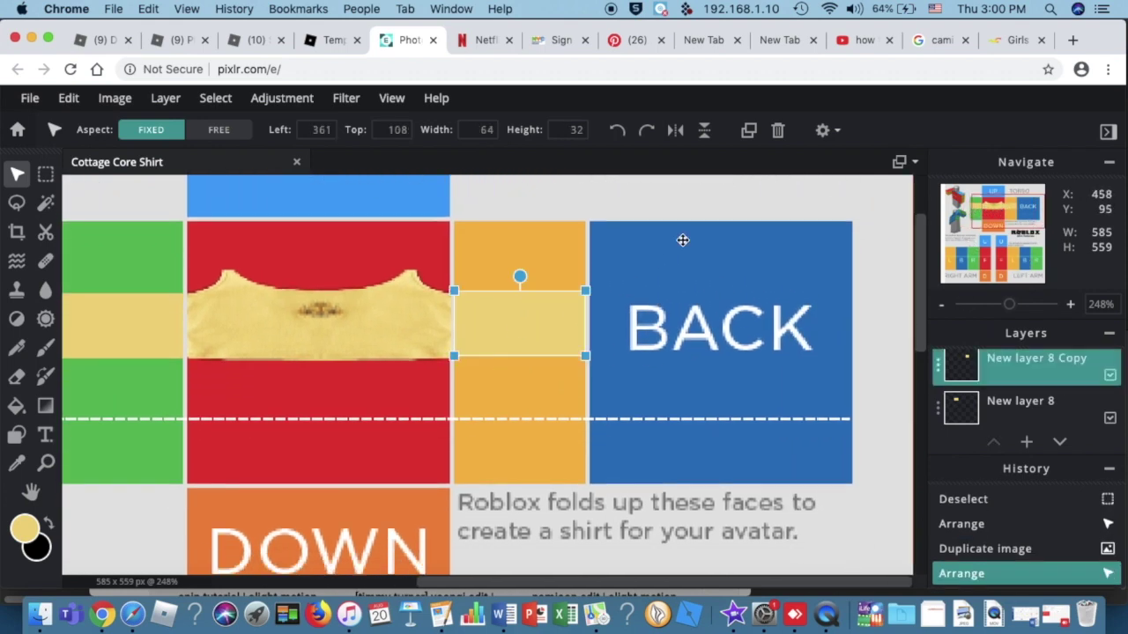
pyautogui.click(744, 130)
pyautogui.moveTo(523, 312); pyautogui.dragTo(659, 313)
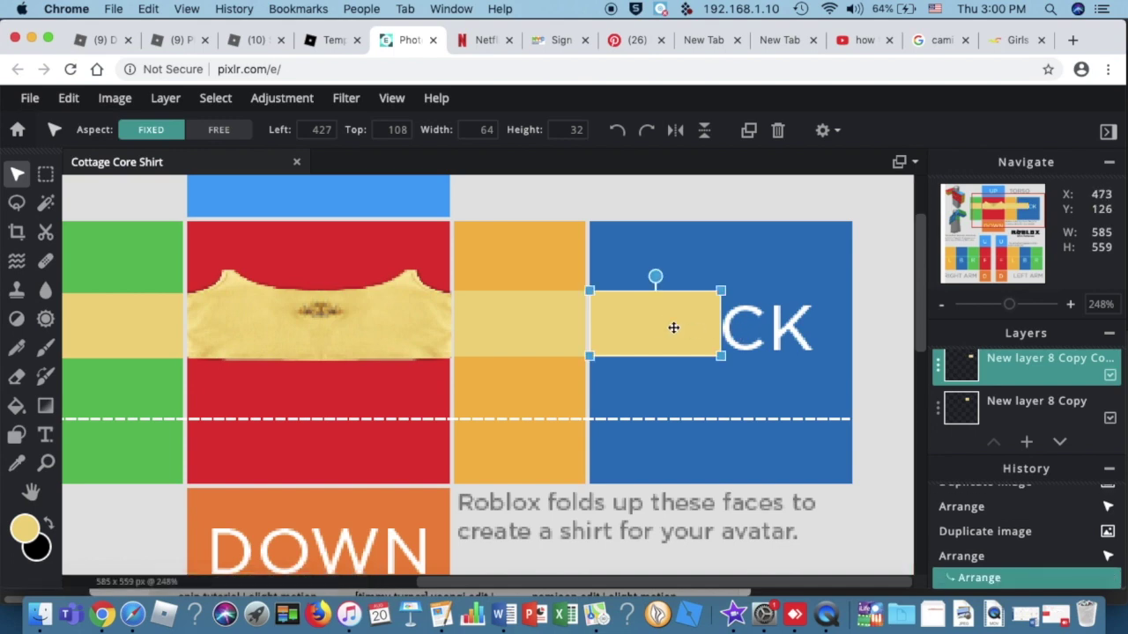
pyautogui.click(748, 130)
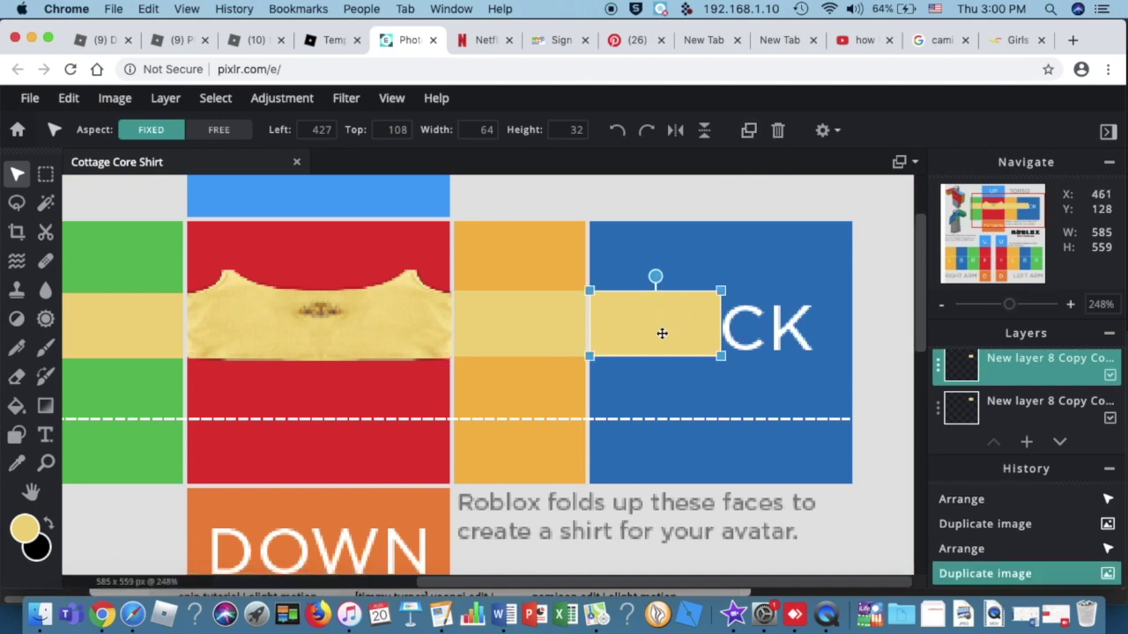
pyautogui.moveTo(762, 331); pyautogui.dragTo(794, 333)
pyautogui.click(890, 359)
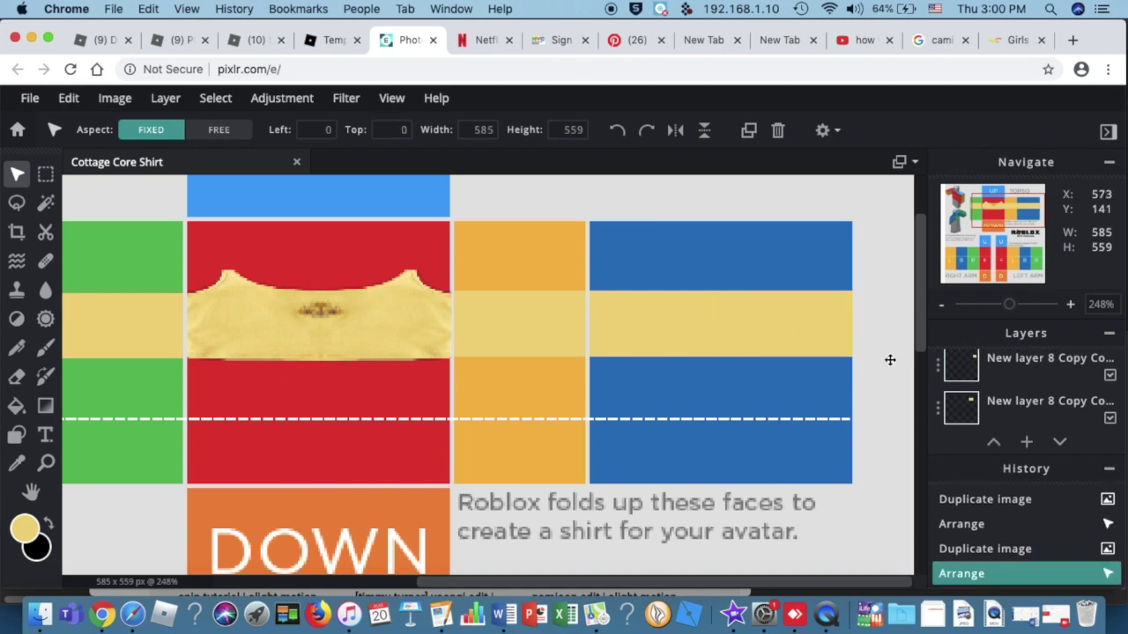
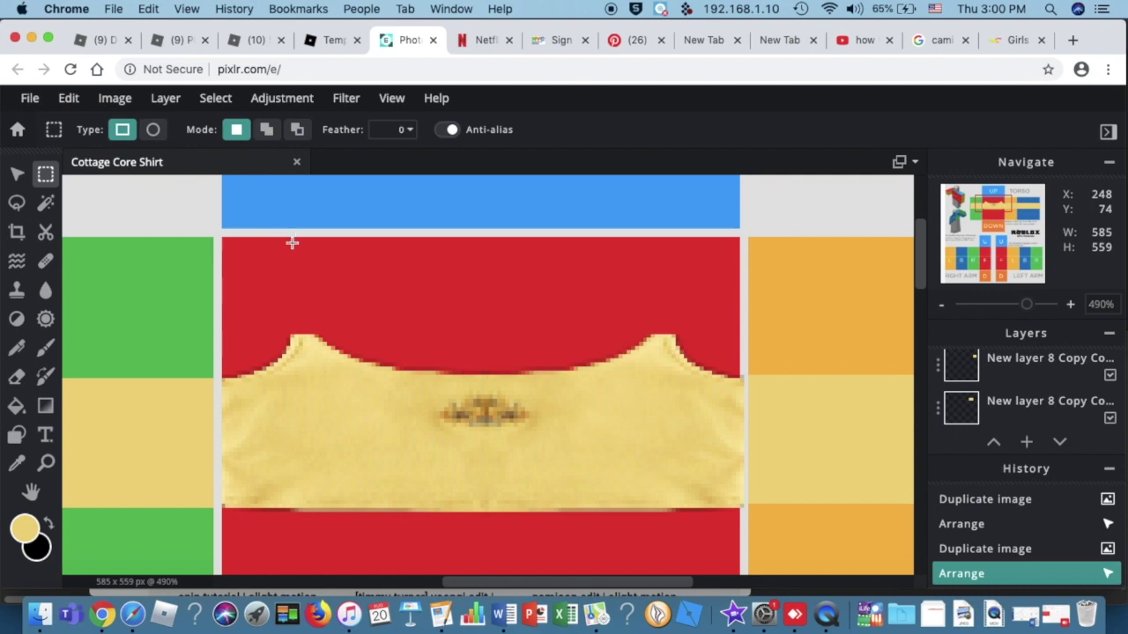
# Step: Create a 1 × 25 px yellow strap on a new layer, from the front panel's upper edge to the cami's left peak
pyautogui.click(302, 243)
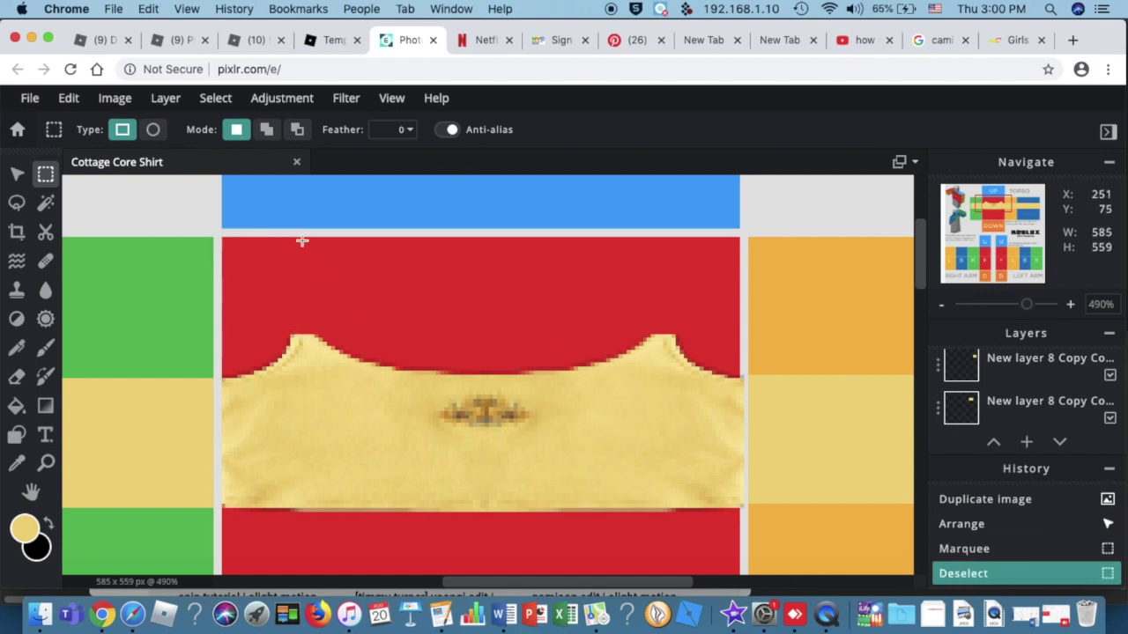
pyautogui.moveTo(300, 238); pyautogui.dragTo(302, 335)
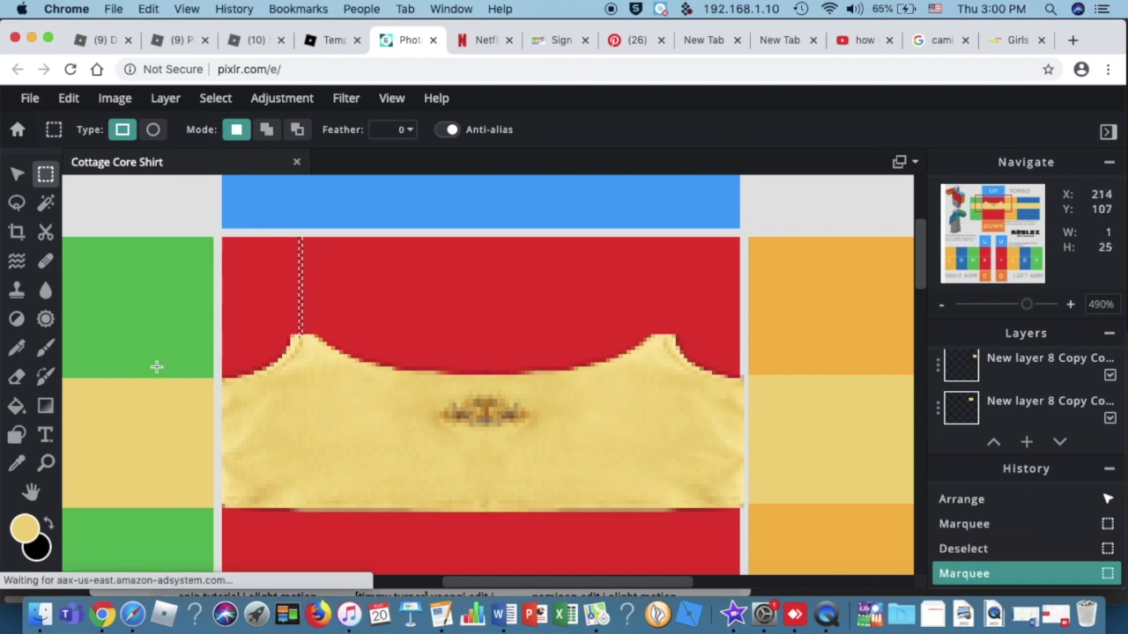
pyautogui.click(168, 102)
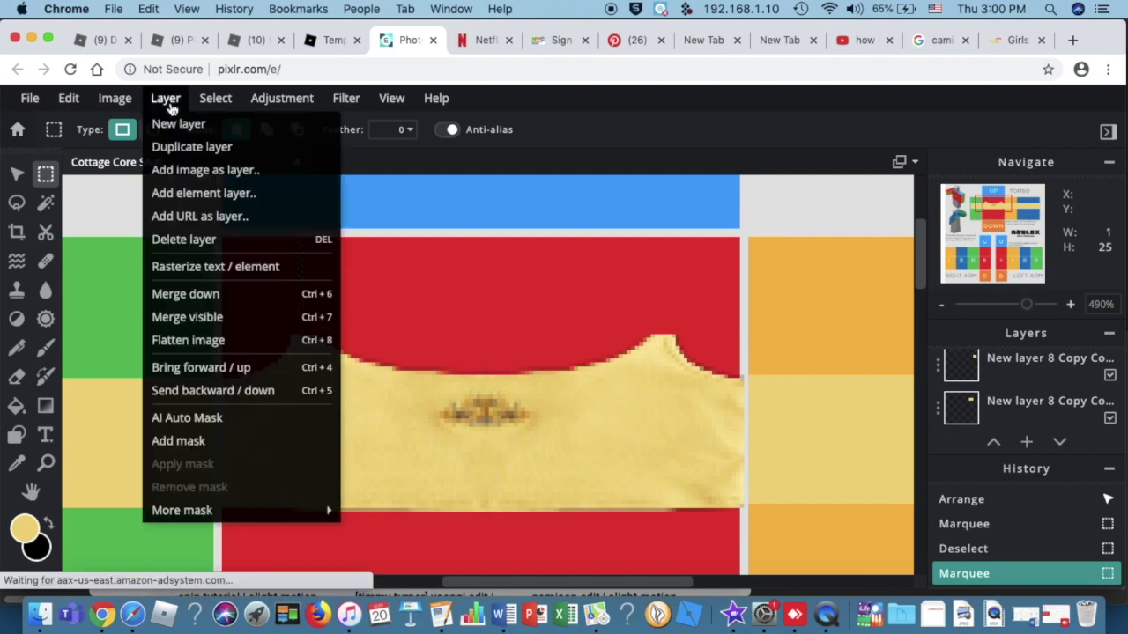
pyautogui.click(181, 124)
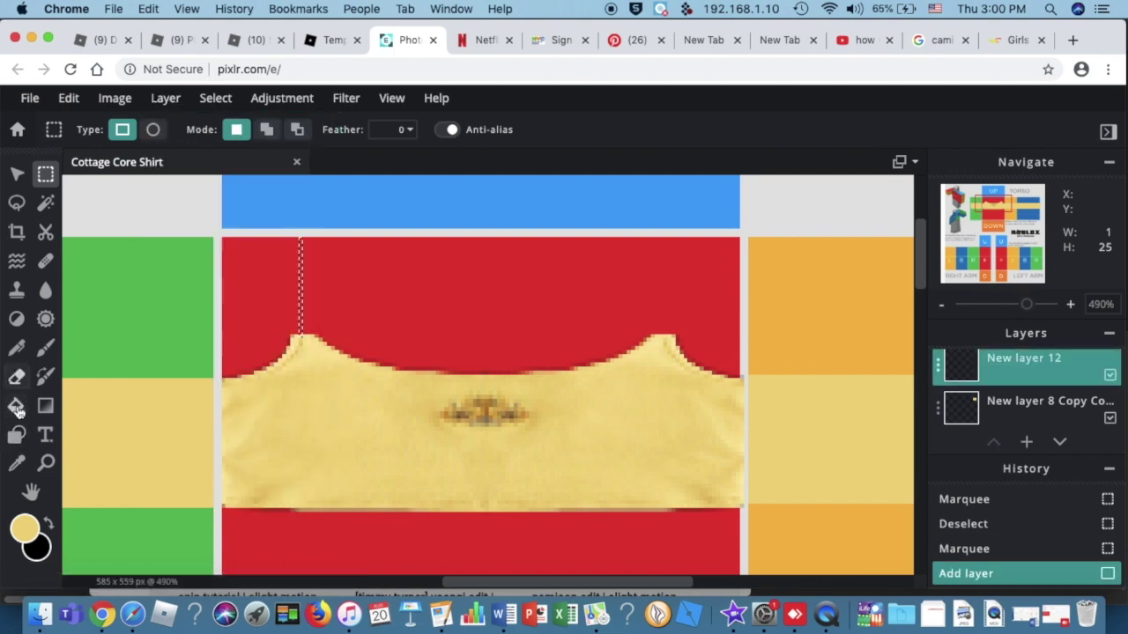
pyautogui.click(16, 405)
pyautogui.click(300, 309)
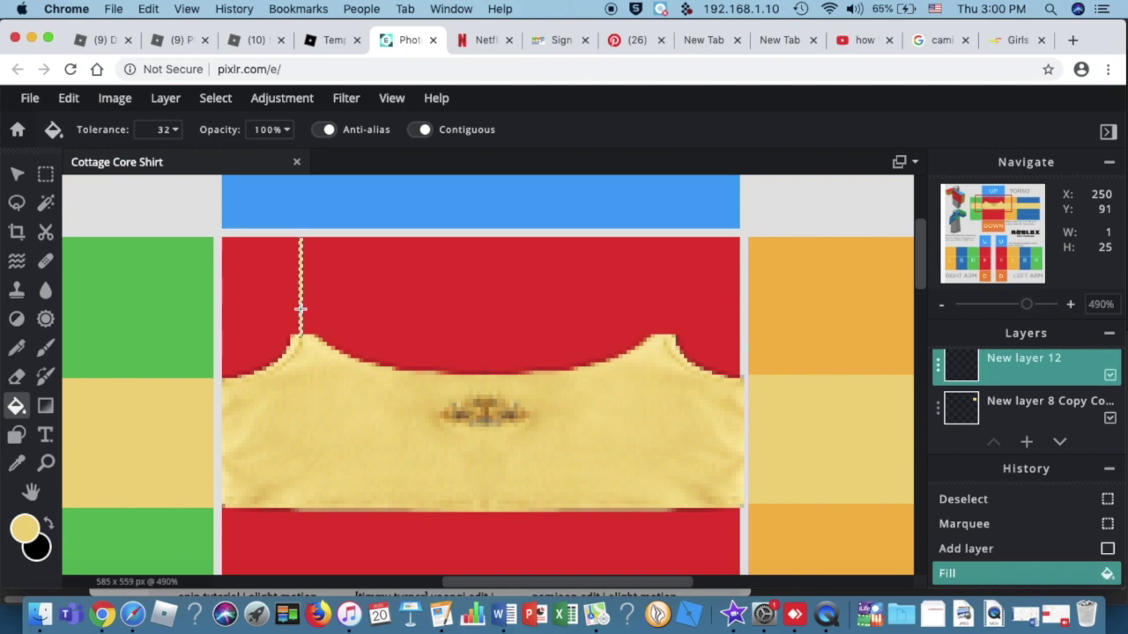
pyautogui.click(45, 174)
pyautogui.click(487, 252)
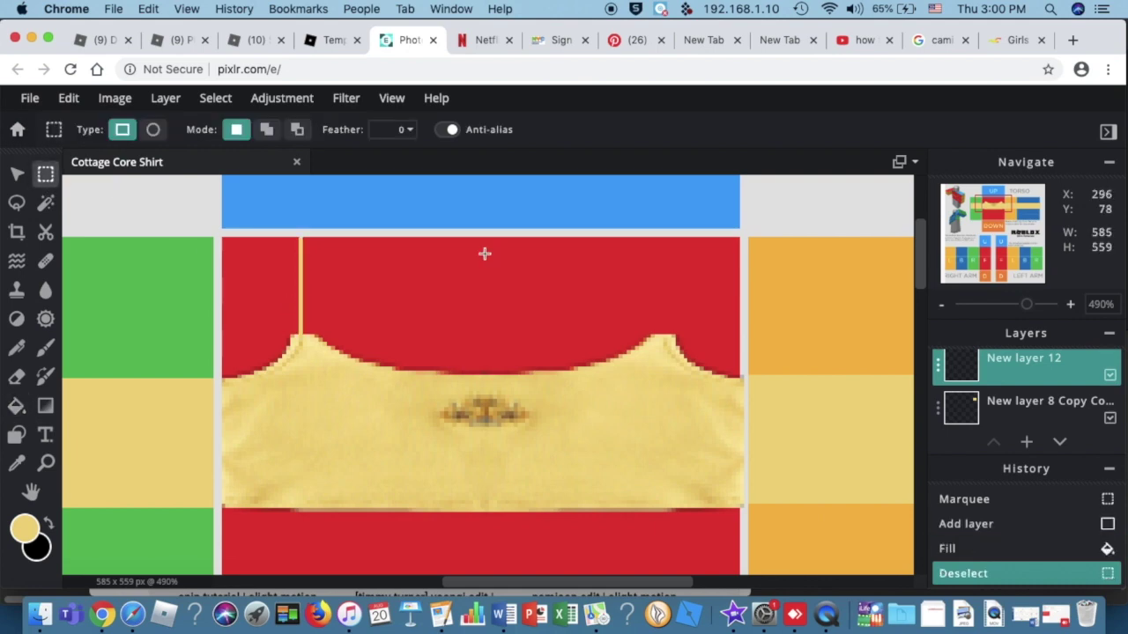
# Step: Duplicate the strap and place the copy above the cami's right peak, at left position 339
pyautogui.click(17, 173)
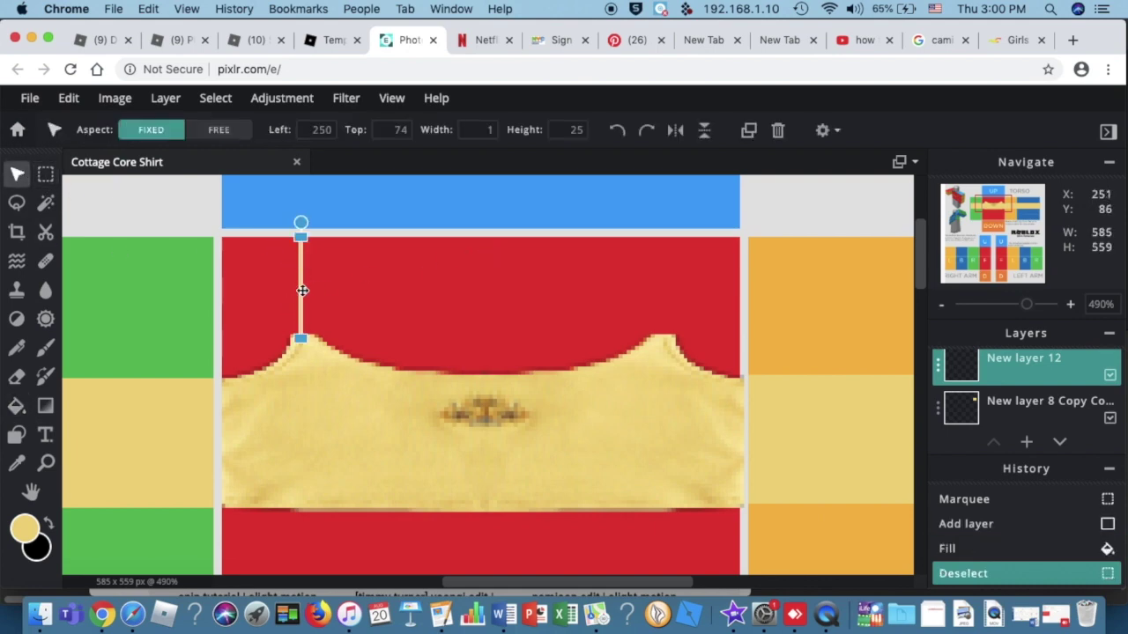
pyautogui.click(748, 130)
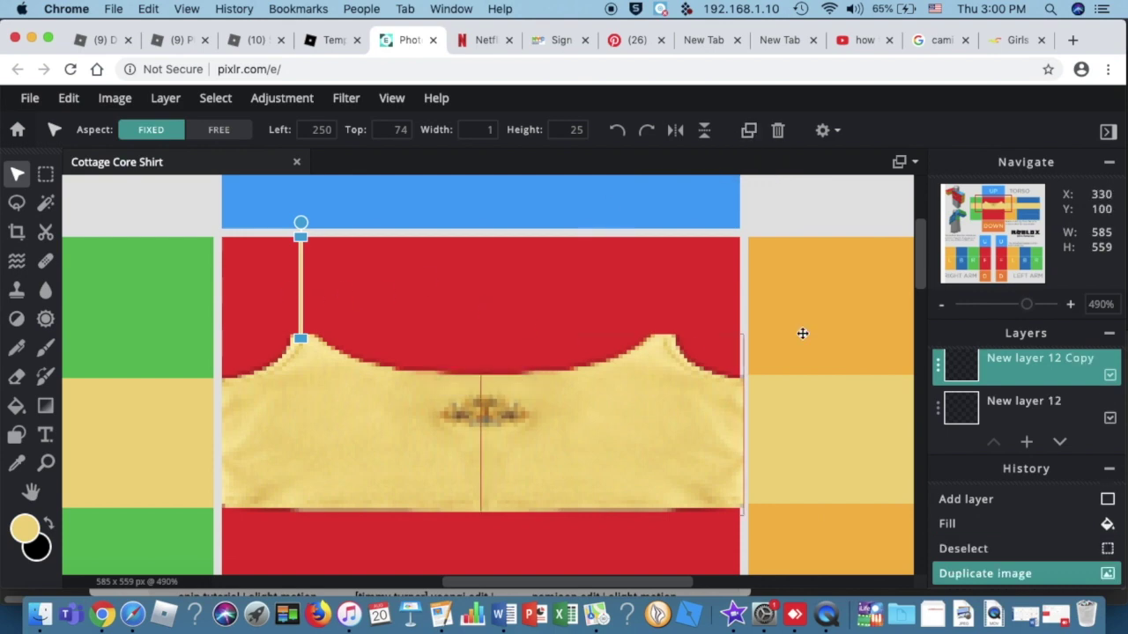
pyautogui.moveTo(300, 283); pyautogui.dragTo(660, 288)
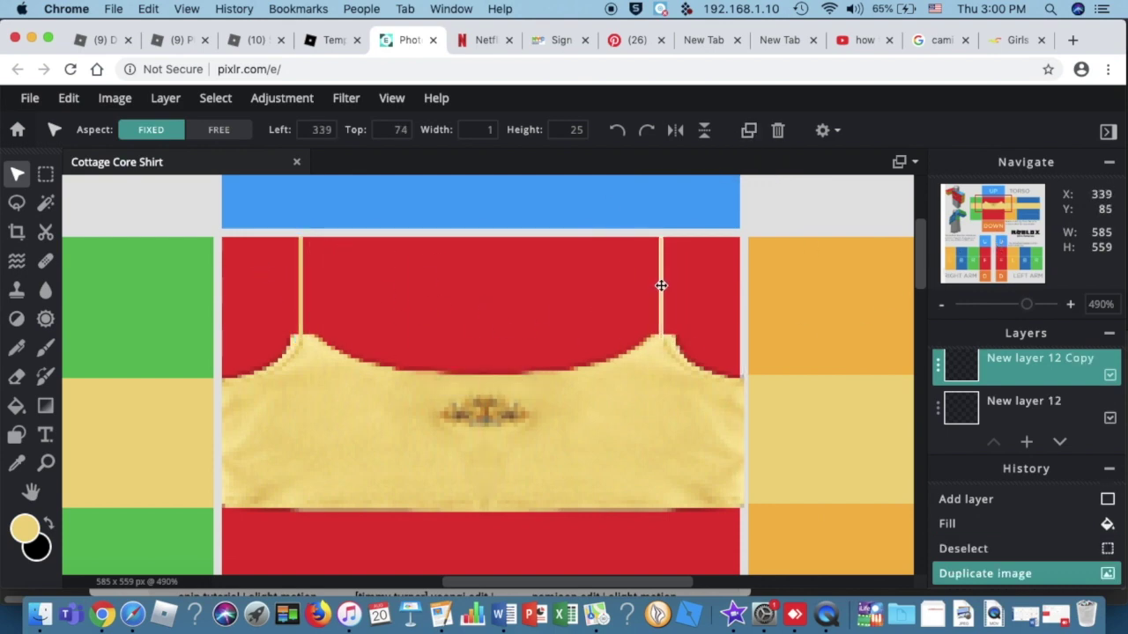
pyautogui.click(268, 327)
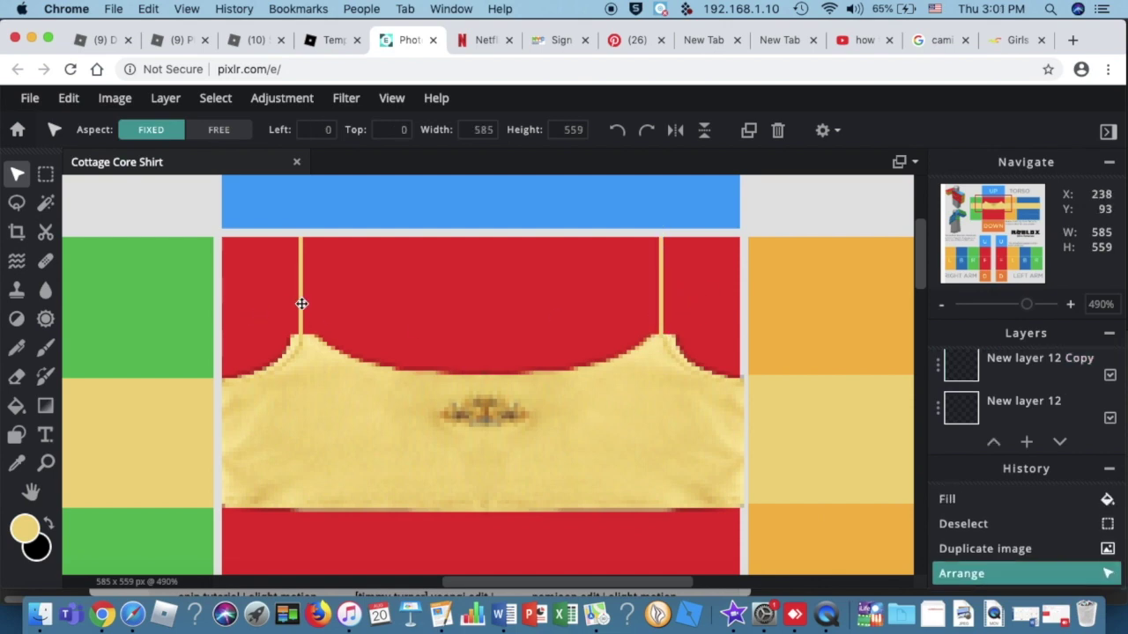
# Step: Shift the original strap above the cami's left peak to left position 251
pyautogui.click(304, 304)
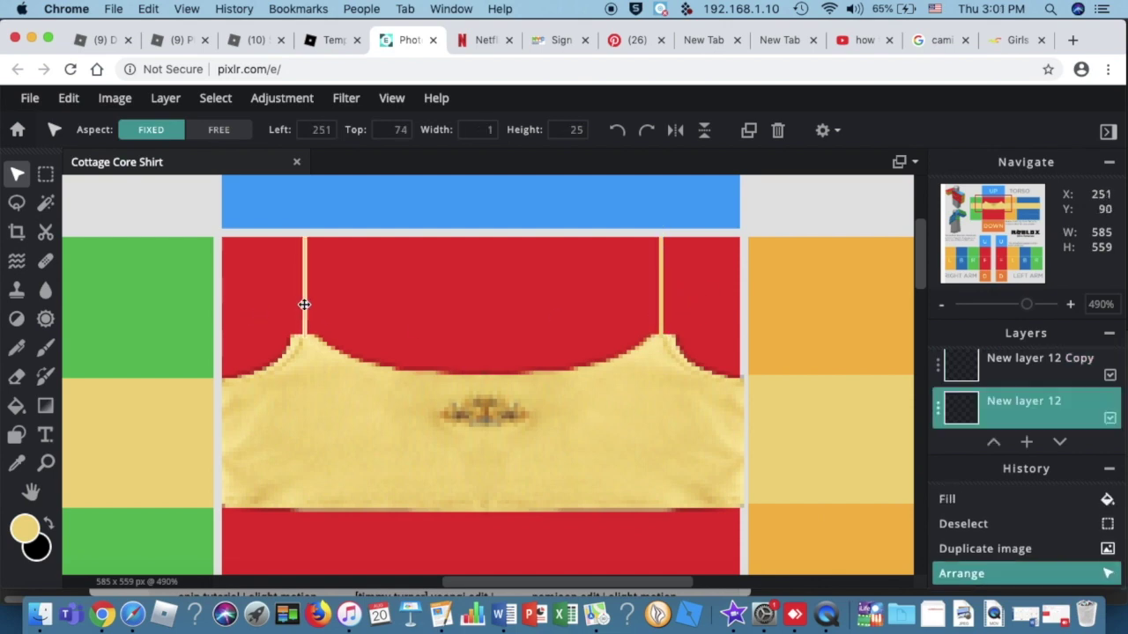
pyautogui.click(407, 311)
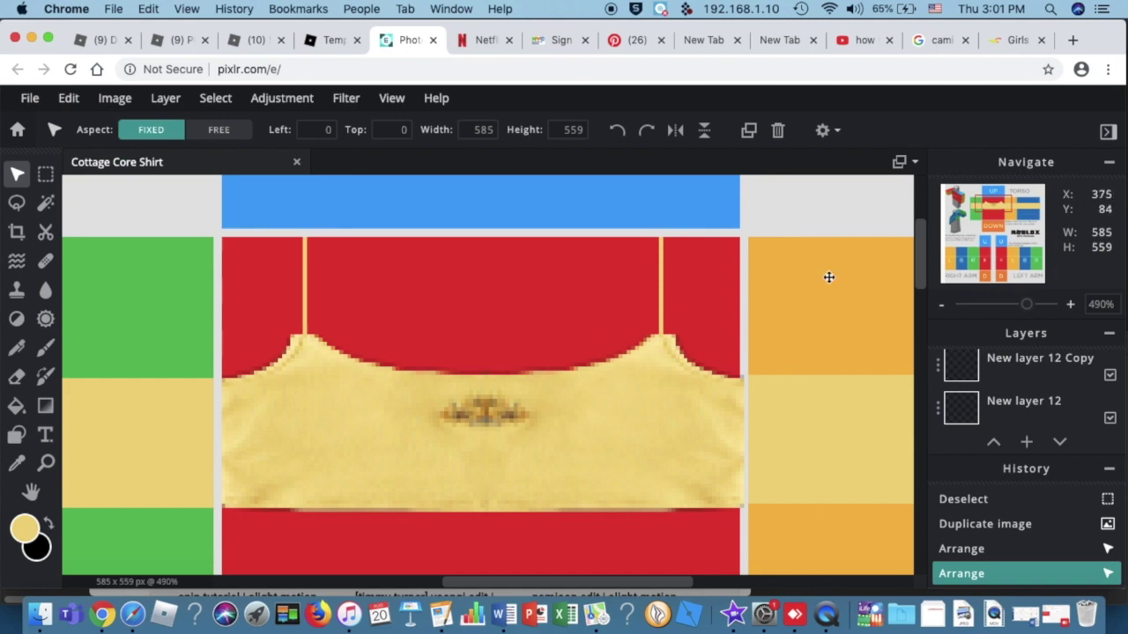
pyautogui.moveTo(989, 205)
pyautogui.mouseDown()
pyautogui.moveTo(989, 193)
pyautogui.moveTo(986, 202)
pyautogui.mouseUp()
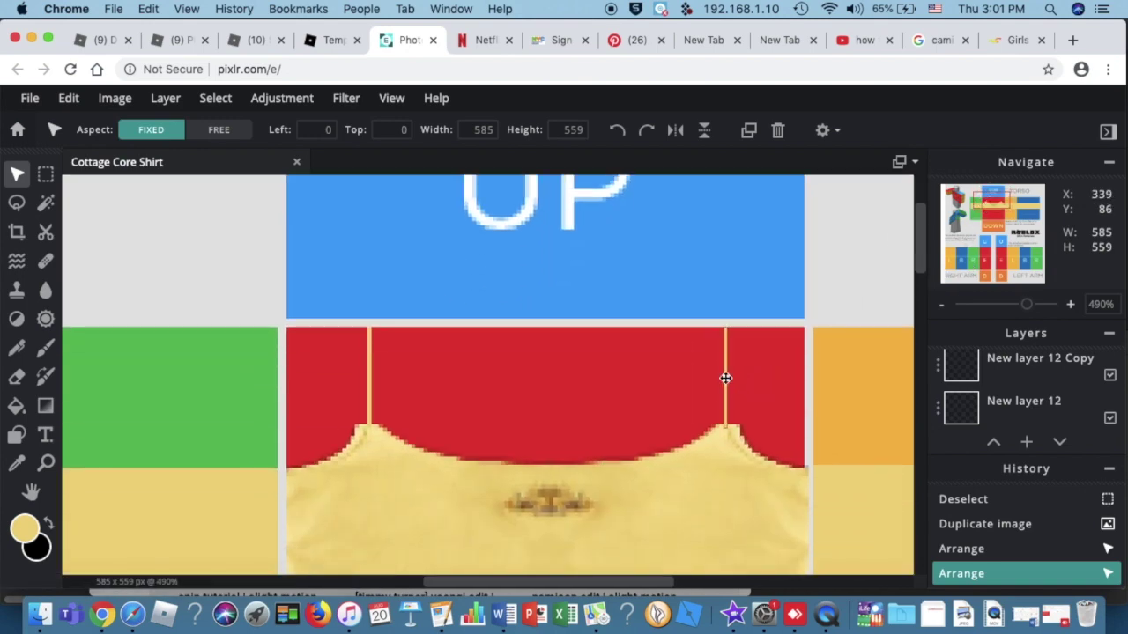
# Step: Duplicate a front strap and place the copy on the UP panel in line with the left strap, at left 251, top 49
pyautogui.click(725, 377)
pyautogui.click(748, 129)
pyautogui.moveTo(722, 385); pyautogui.dragTo(592, 334)
pyautogui.press('super+z')
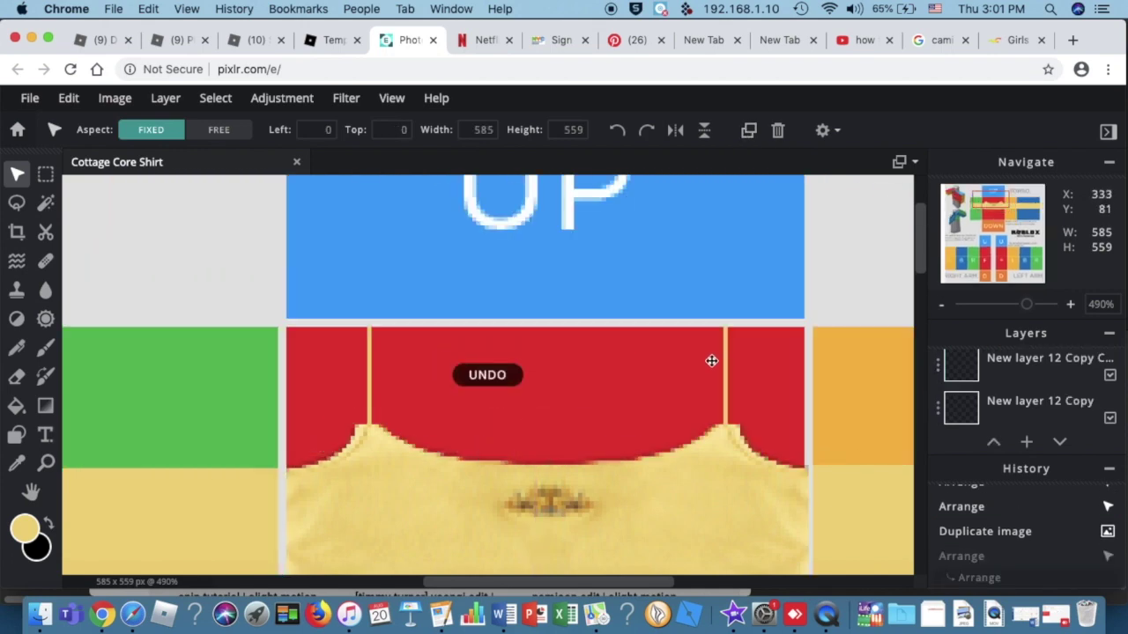
pyautogui.click(722, 371)
pyautogui.moveTo(724, 370); pyautogui.dragTo(500, 298)
pyautogui.moveTo(981, 203); pyautogui.dragTo(975, 198)
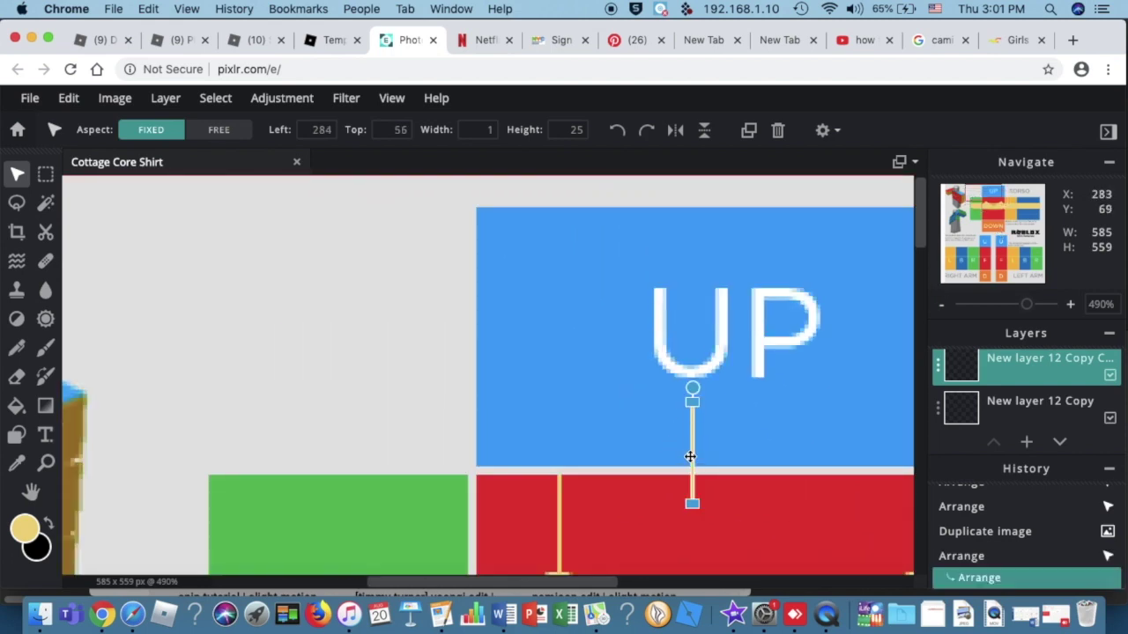
pyautogui.press('super+z')
pyautogui.press('super+z')
pyautogui.moveTo(692, 452); pyautogui.dragTo(561, 422)
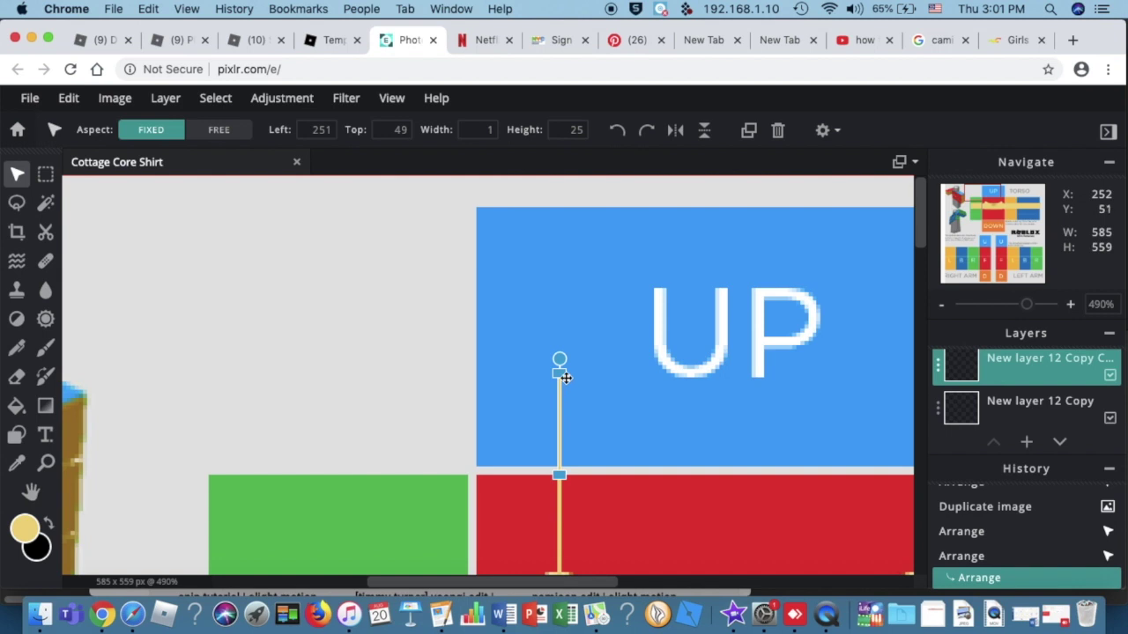
# Step: Extend the left strap to the UP panel's upper edge with two more copies at left 251, tops 24 and 8
pyautogui.click(748, 130)
pyautogui.moveTo(559, 419); pyautogui.dragTo(559, 316)
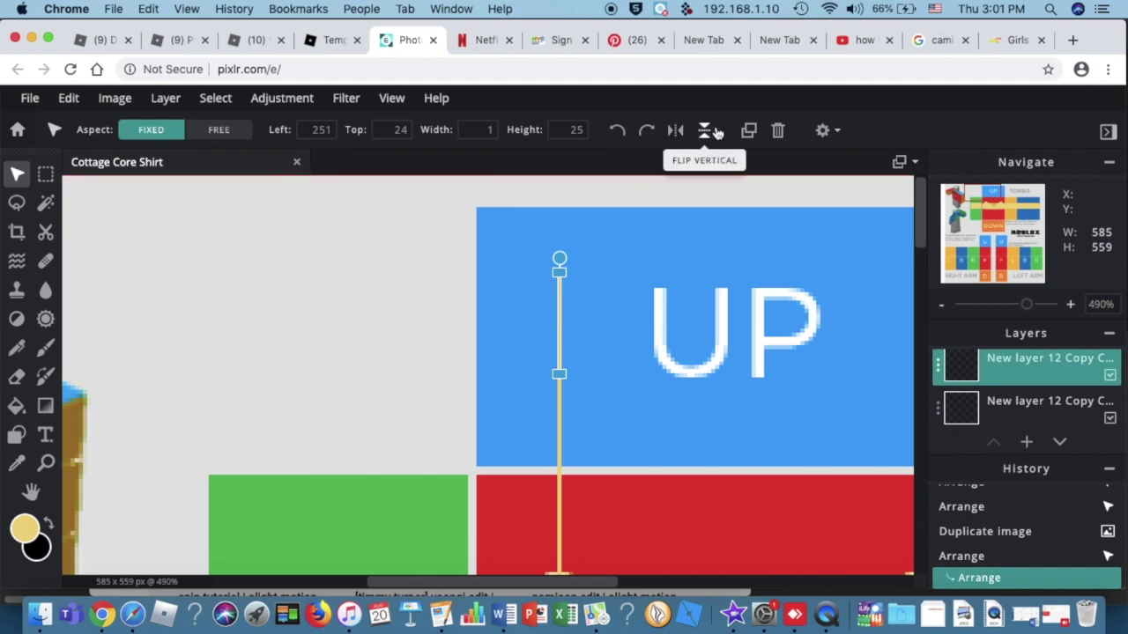
pyautogui.click(744, 132)
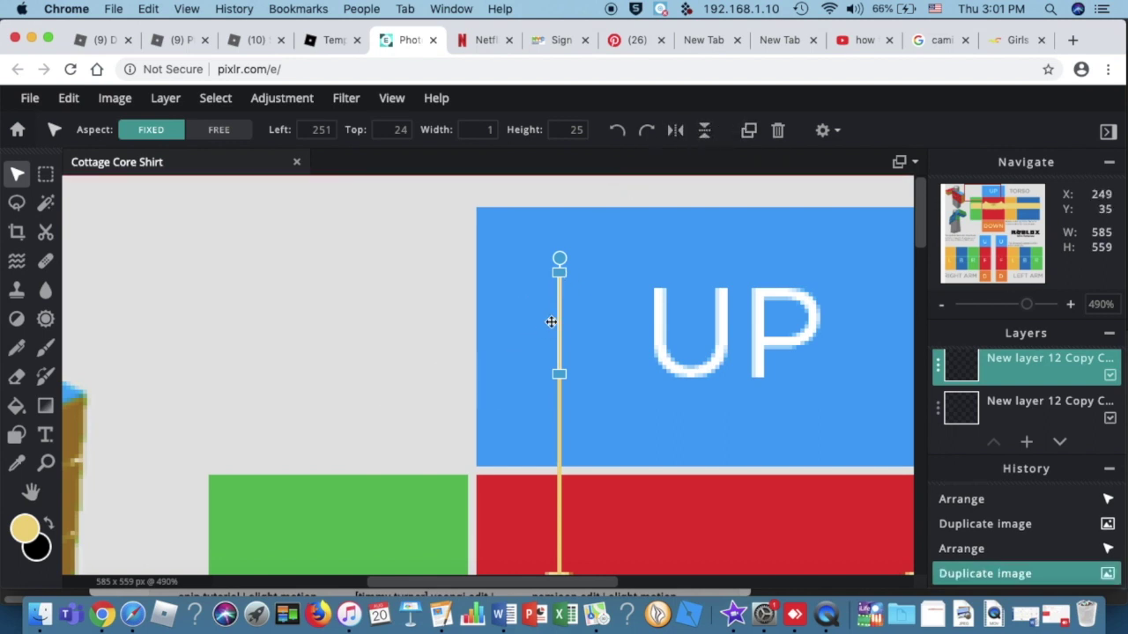
pyautogui.moveTo(559, 323); pyautogui.dragTo(558, 259)
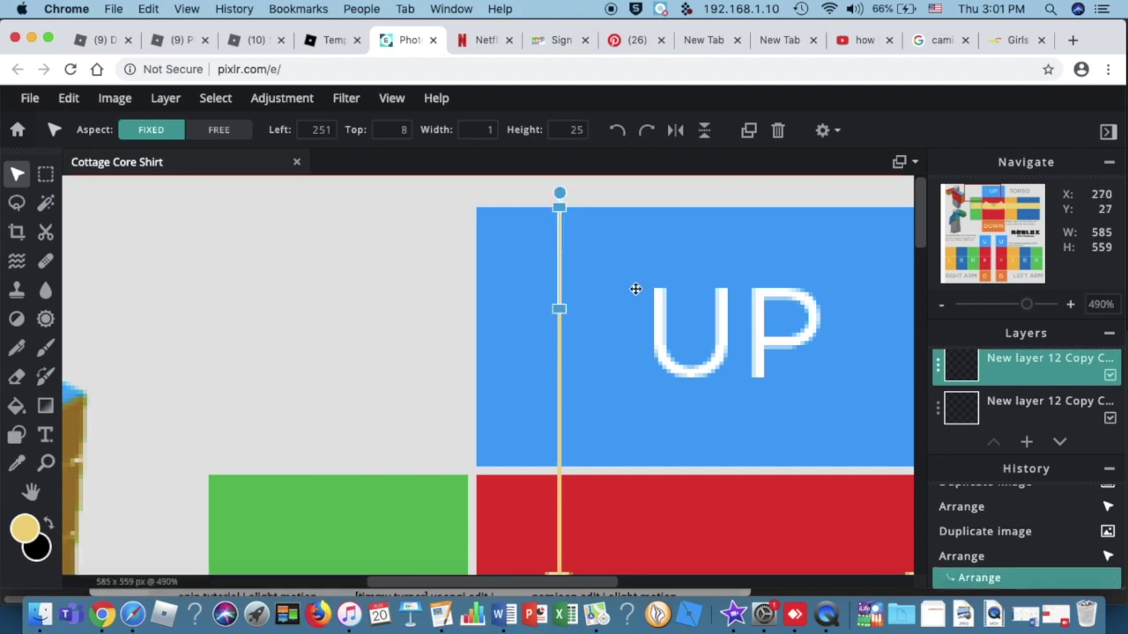
pyautogui.click(697, 276)
pyautogui.click(558, 258)
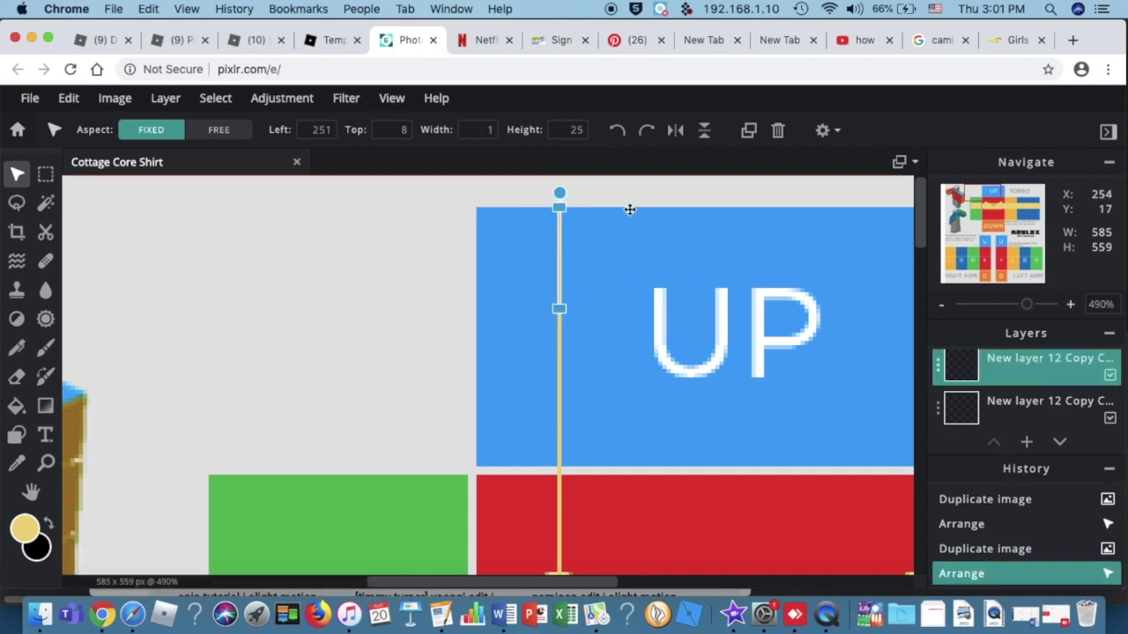
# Step: Duplicate the strap segment for the right strap, placing copies across the UP panel at left 339, tops 49 and 8
pyautogui.click(747, 132)
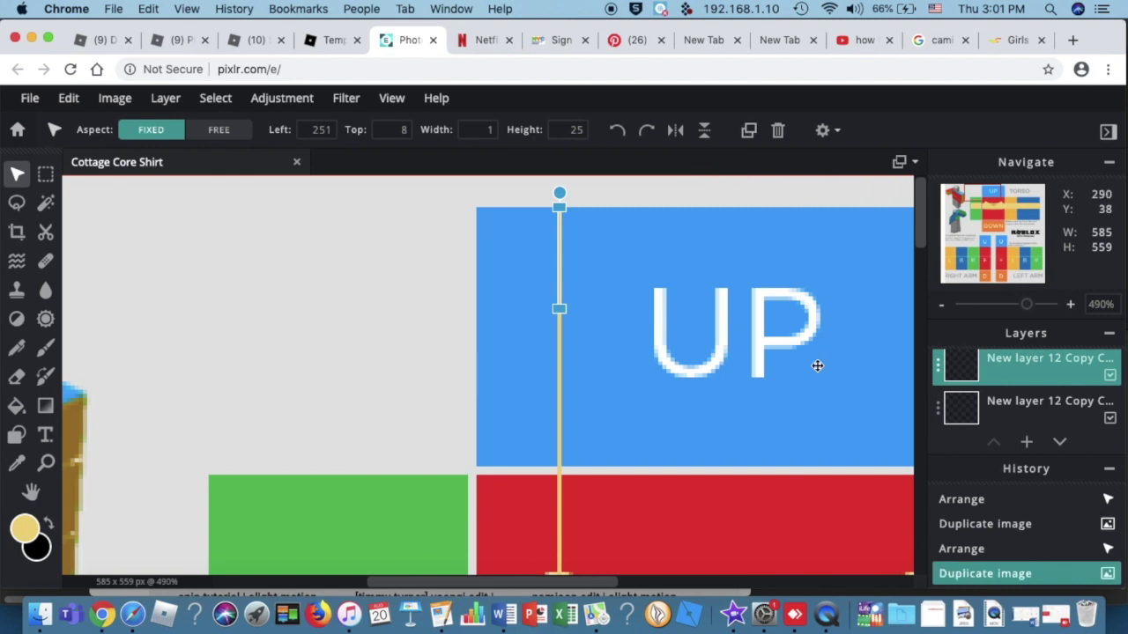
pyautogui.moveTo(991, 194); pyautogui.dragTo(1006, 192)
pyautogui.moveTo(277, 239); pyautogui.dragTo(631, 410)
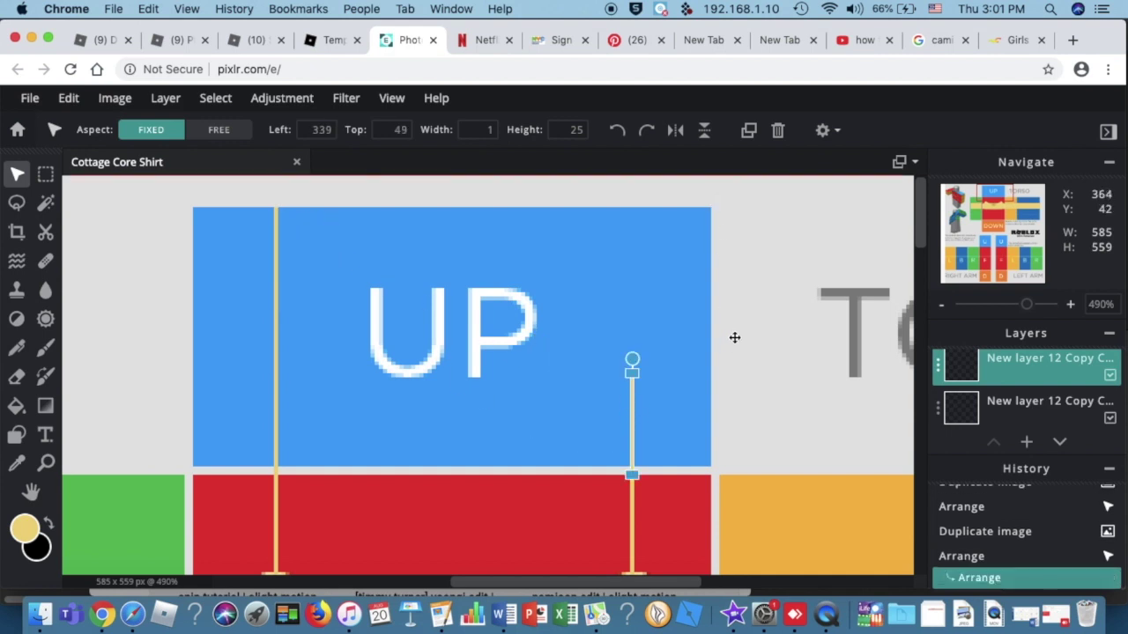
pyautogui.click(733, 337)
pyautogui.click(632, 382)
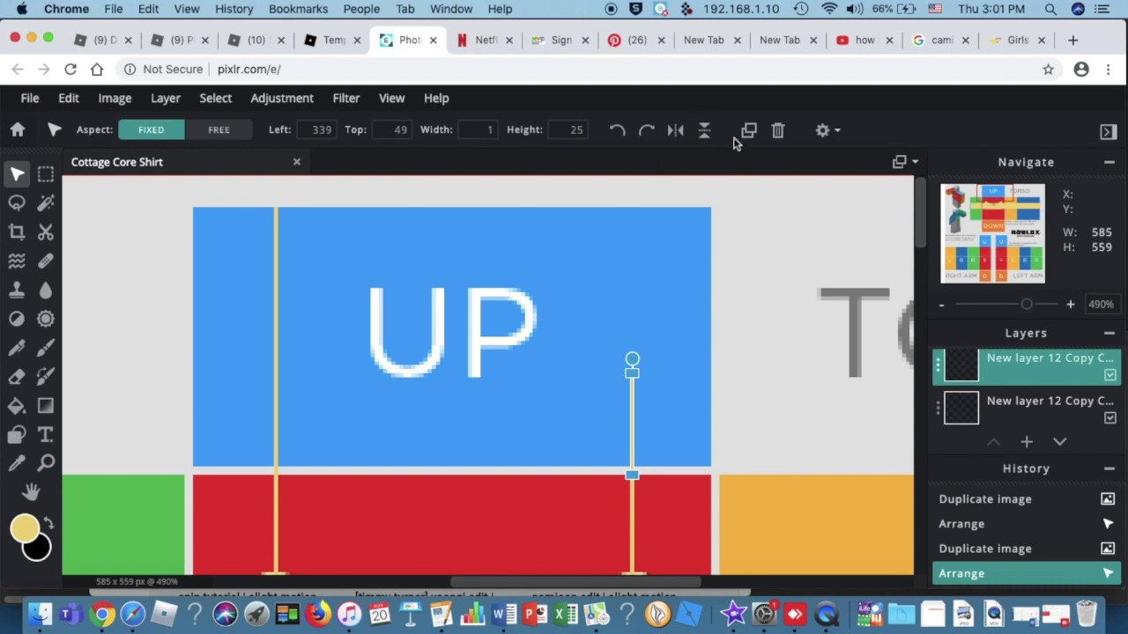
pyautogui.moveTo(631, 421); pyautogui.dragTo(632, 253)
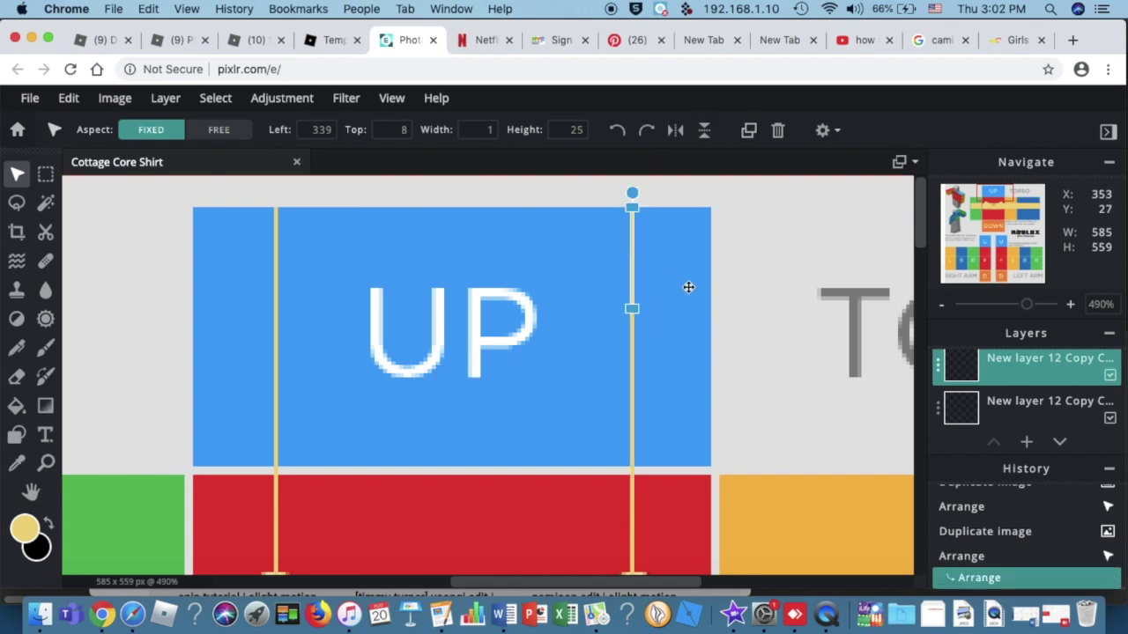
pyautogui.click(688, 286)
# Step: Duplicate the UP panel's right strap segment and place the copy above the BACK panel's yellow strip at left 451, top 84
pyautogui.scroll(-2, 784, 290)
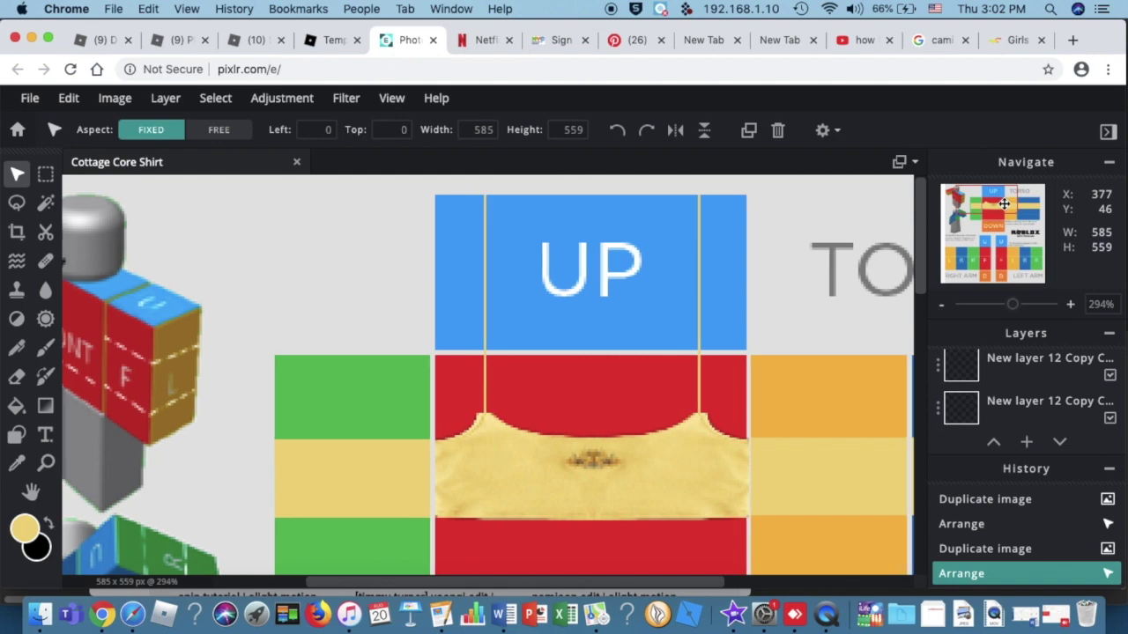
pyautogui.moveTo(1006, 211); pyautogui.dragTo(1028, 209)
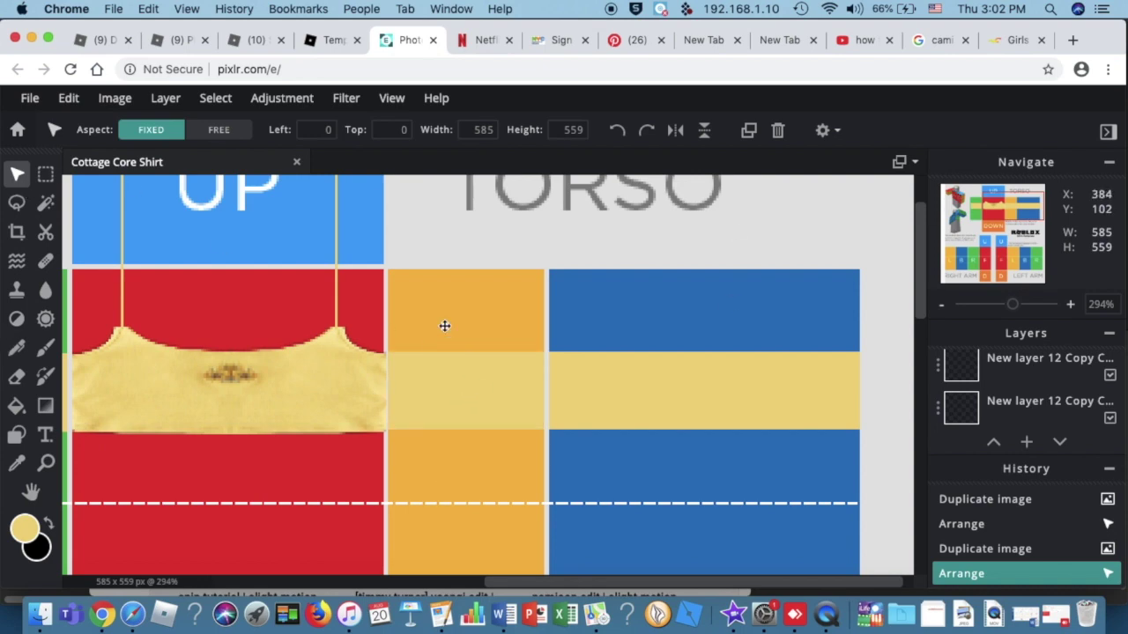
pyautogui.click(335, 238)
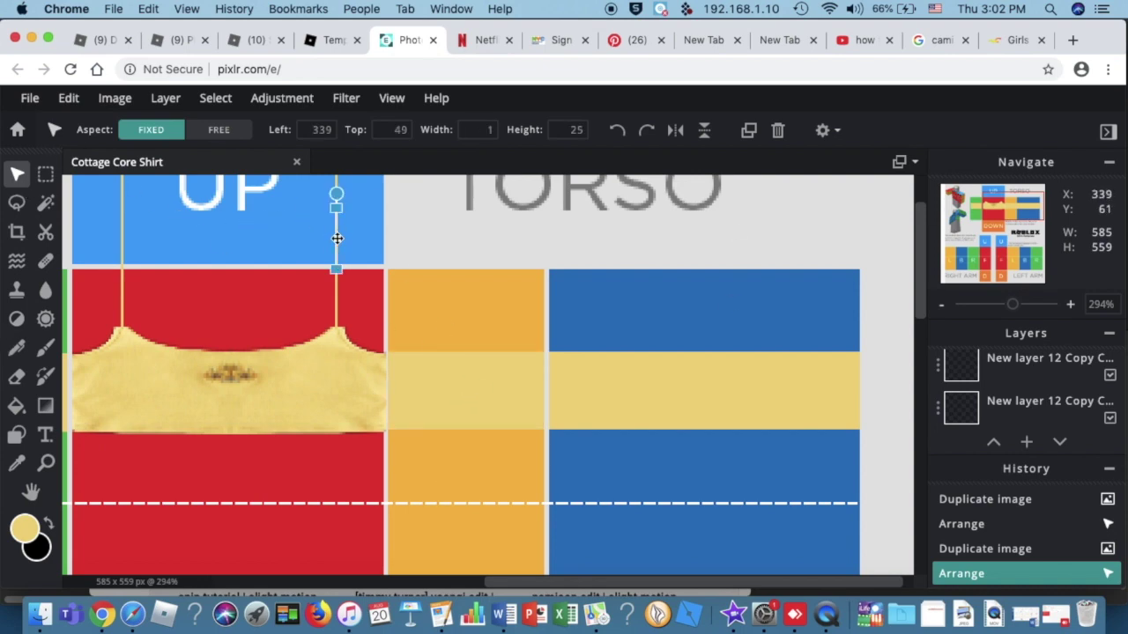
pyautogui.click(748, 130)
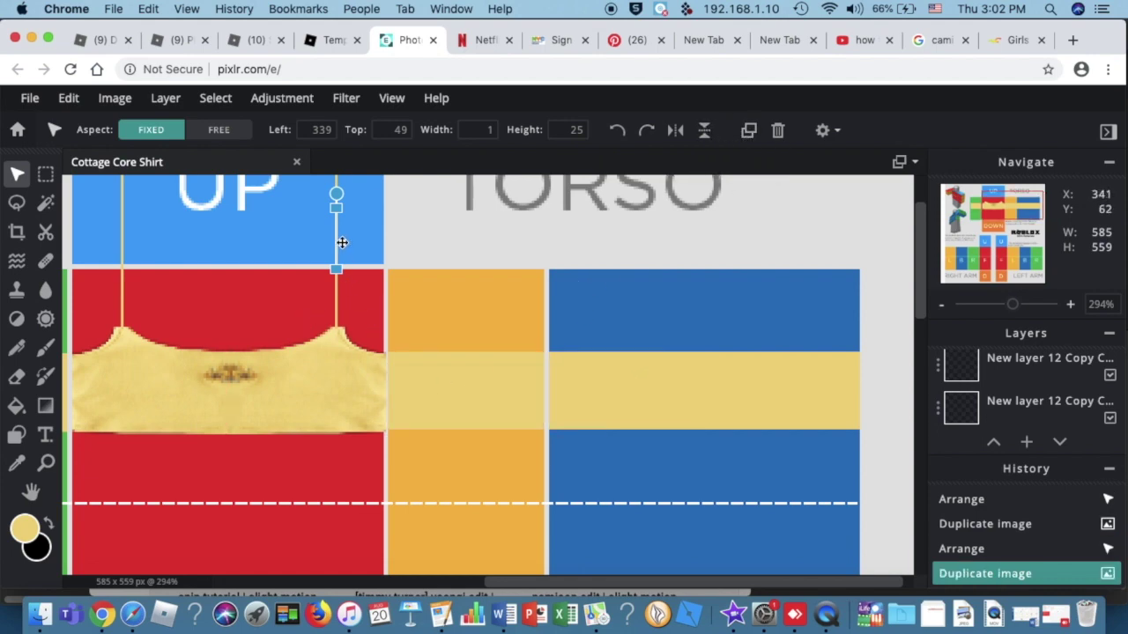
pyautogui.moveTo(336, 247); pyautogui.dragTo(601, 316)
pyautogui.scroll(2, 632, 336)
pyautogui.scroll(-3, 652, 305)
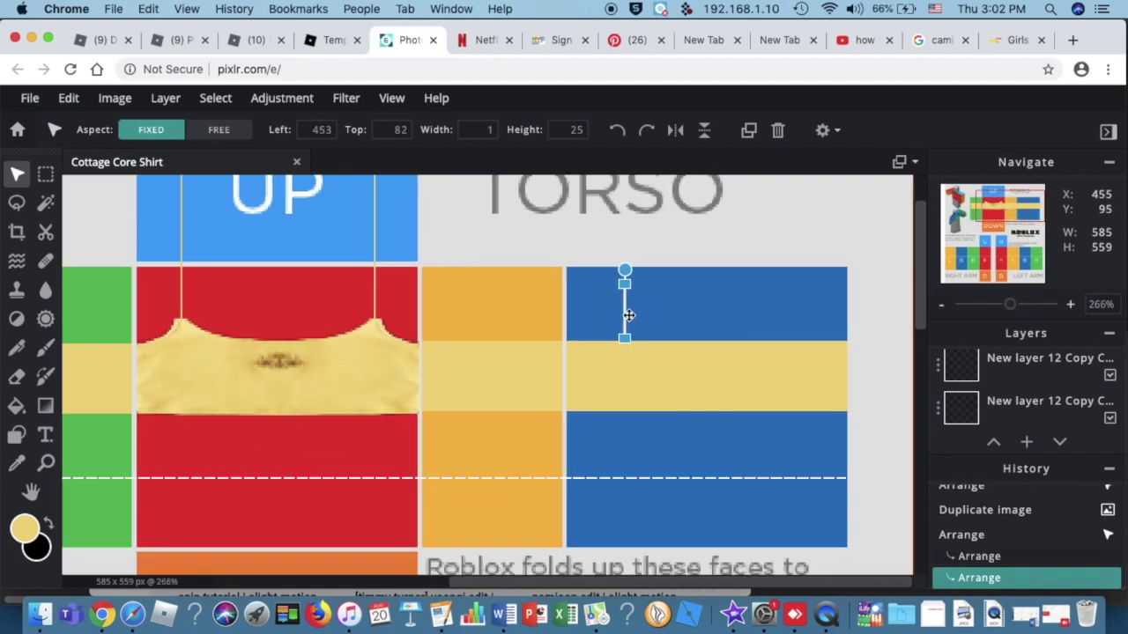
pyautogui.moveTo(629, 312); pyautogui.dragTo(621, 314)
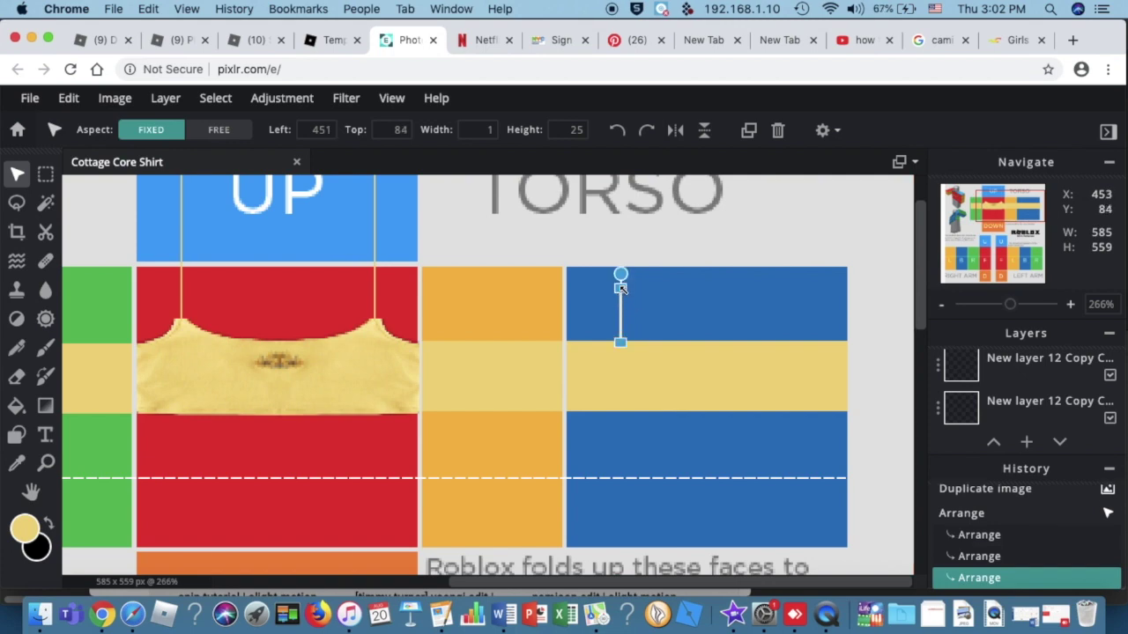
# Step: Duplicate the BACK panel's strap and raise the copy to the panel's upper edge at left 451, top 74
pyautogui.click(747, 130)
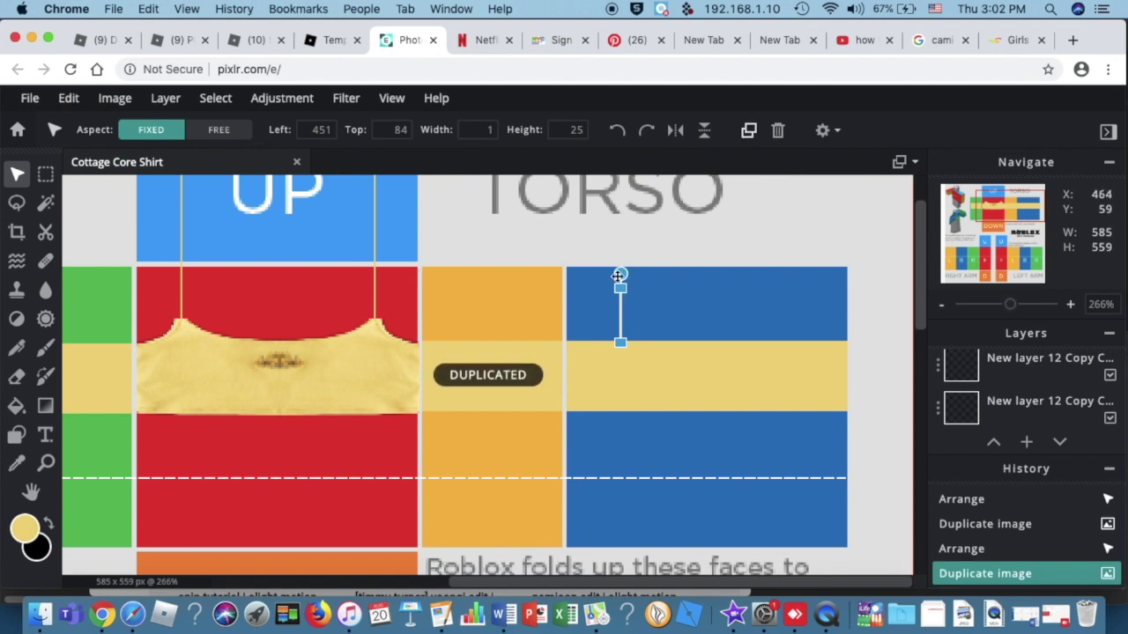
pyautogui.moveTo(620, 325); pyautogui.dragTo(622, 307)
pyautogui.click(641, 296)
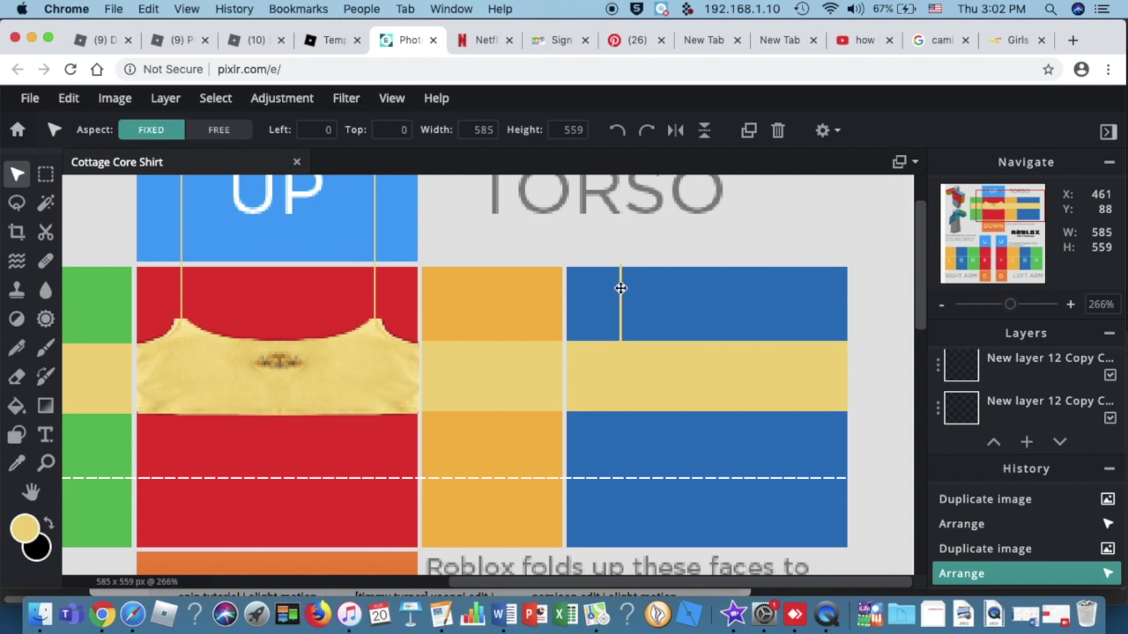
pyautogui.click(620, 282)
pyautogui.moveTo(619, 282)
pyautogui.mouseDown()
pyautogui.moveTo(627, 305)
pyautogui.moveTo(620, 290)
pyautogui.mouseUp()
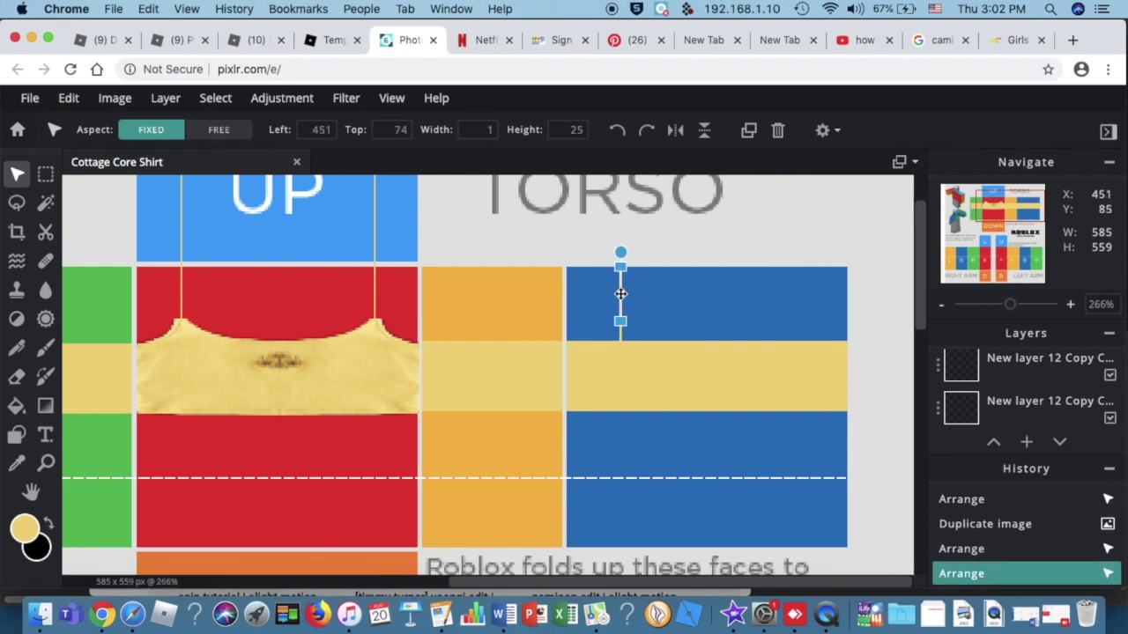
# Step: Duplicate the BACK panel's strap and place the copy towards the panel's right side at left 530, top 84
pyautogui.click(762, 134)
pyautogui.moveTo(622, 303); pyautogui.dragTo(712, 308)
pyautogui.press('super+z')
pyautogui.press('super+z')
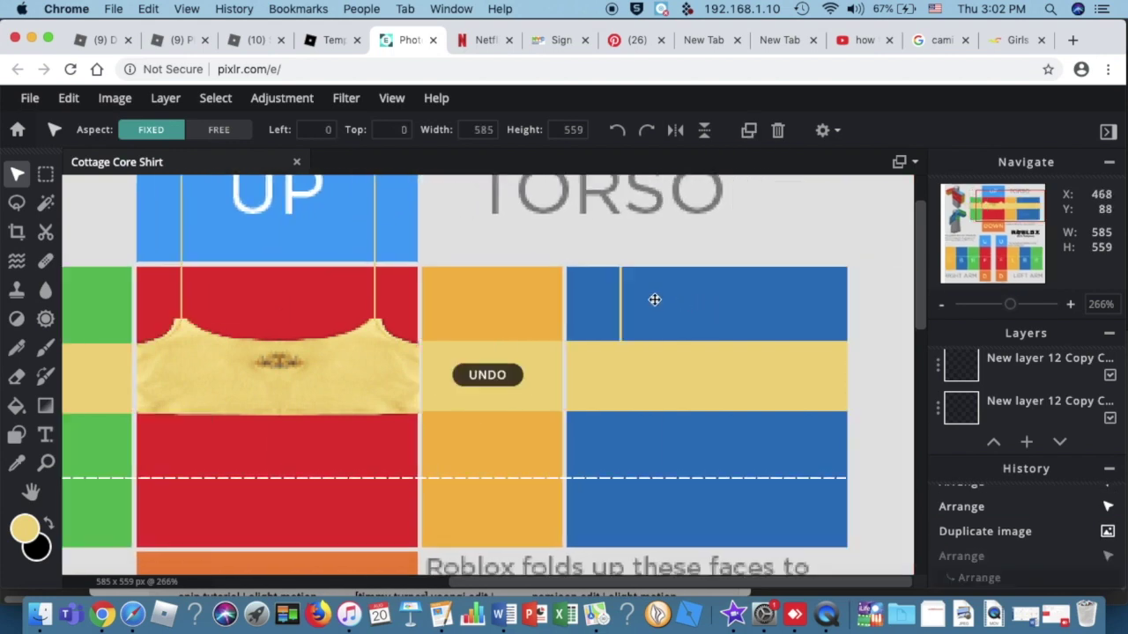
pyautogui.moveTo(622, 288); pyautogui.dragTo(793, 310)
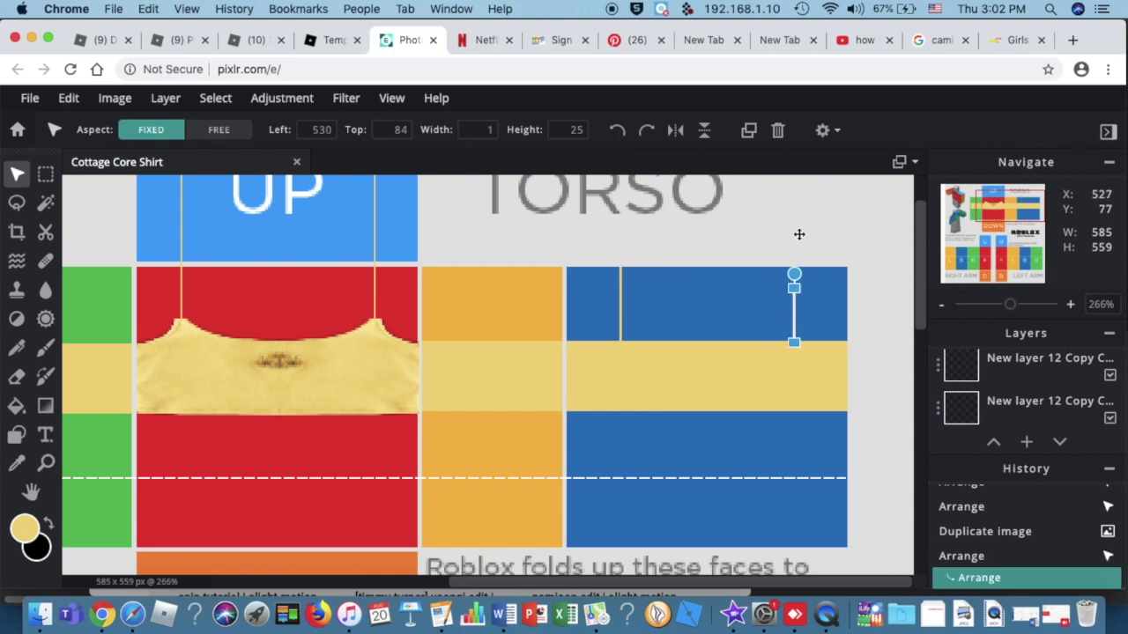
# Step: Duplicate the right back strap and raise the copy to the BACK panel's upper edge, keeping left position 530
pyautogui.click(752, 130)
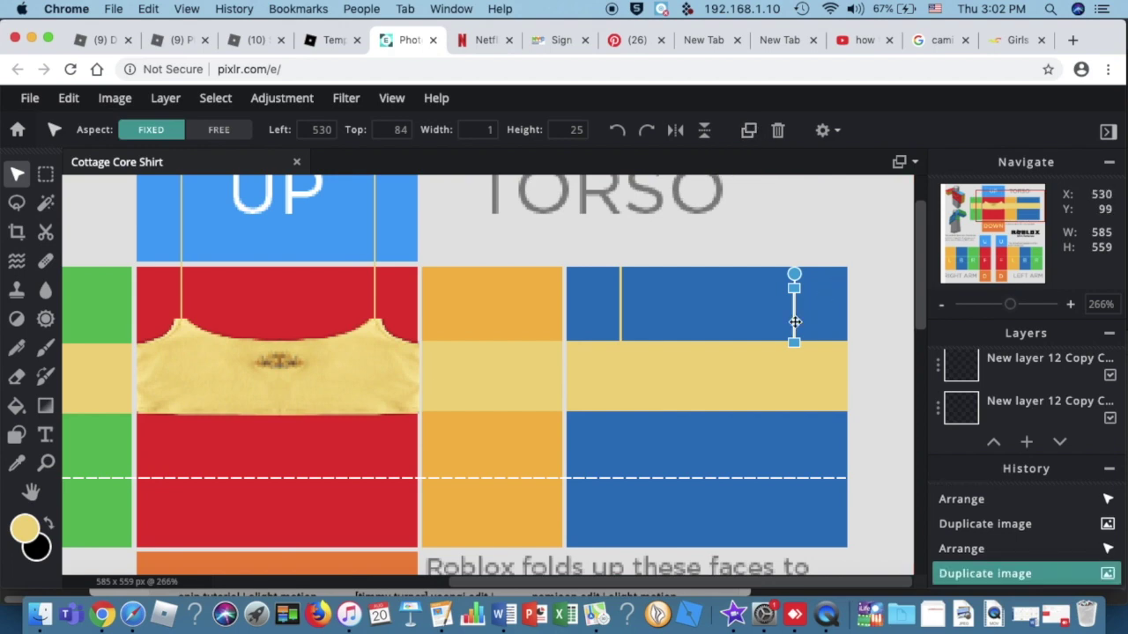
pyautogui.moveTo(795, 322); pyautogui.dragTo(794, 302)
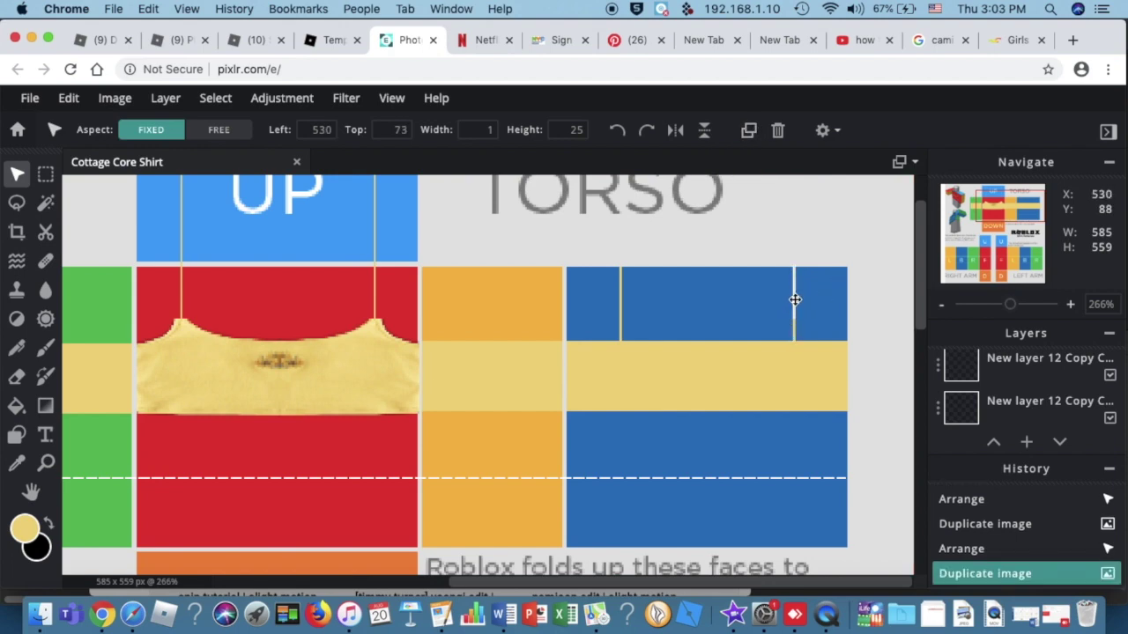
pyautogui.moveTo(794, 301); pyautogui.dragTo(795, 301)
pyautogui.click(837, 308)
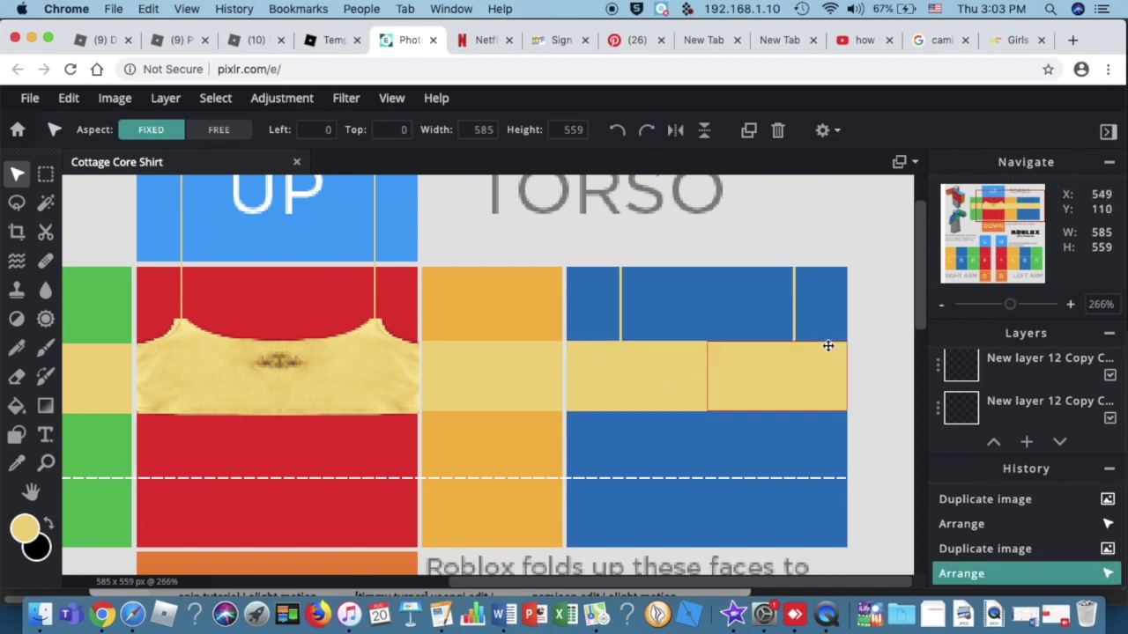
# Step: Hide the image.png template layer and move the L panel's yellow strip to left 360, top 109
pyautogui.scroll(-3, 625, 304)
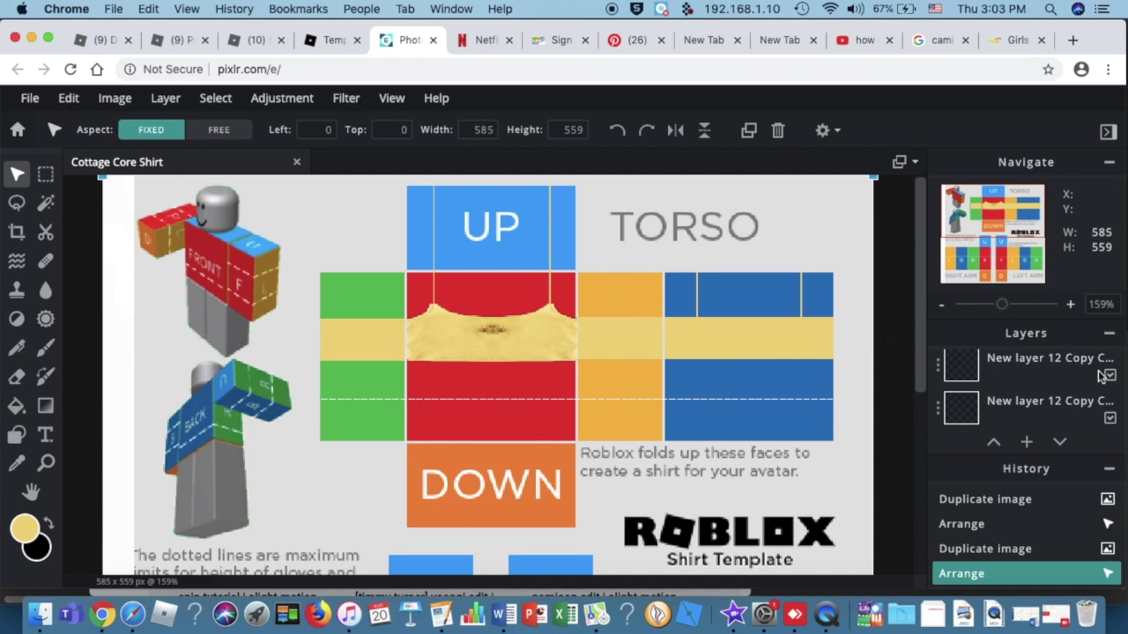
pyautogui.scroll(-3, 1079, 379)
pyautogui.scroll(-2, 1079, 377)
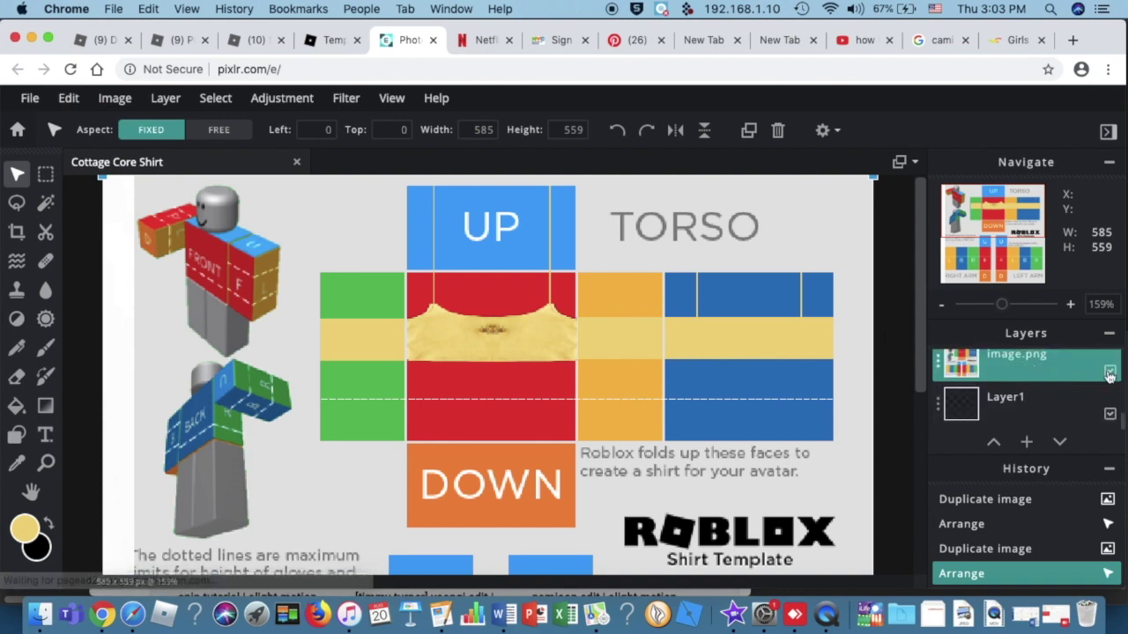
pyautogui.click(1109, 372)
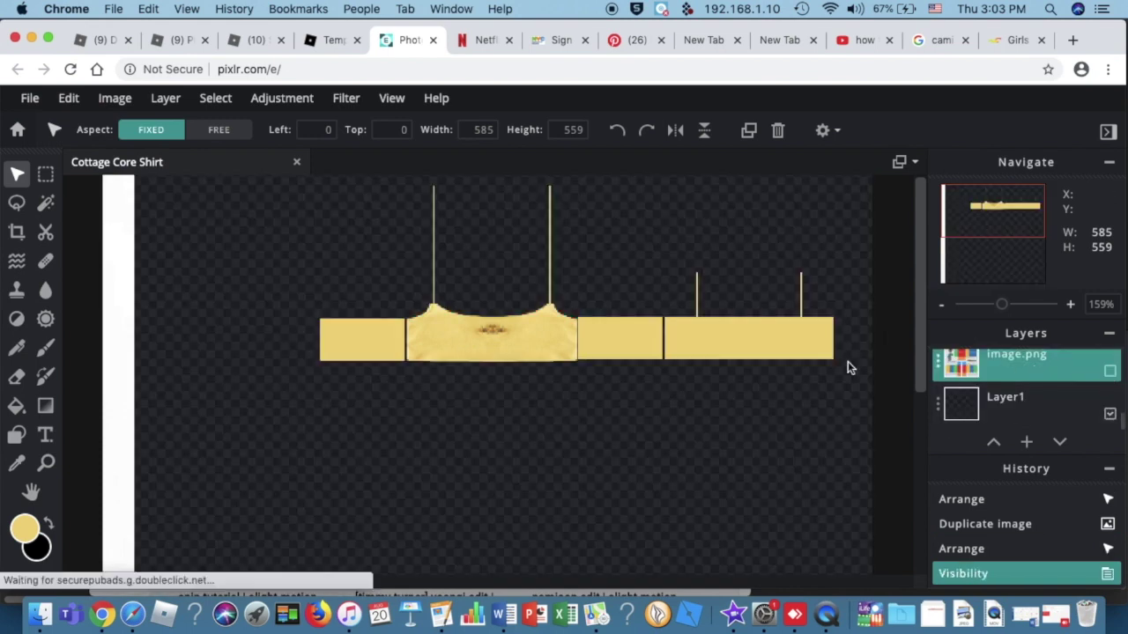
pyautogui.click(611, 351)
pyautogui.press('Right')
pyautogui.press('Up')
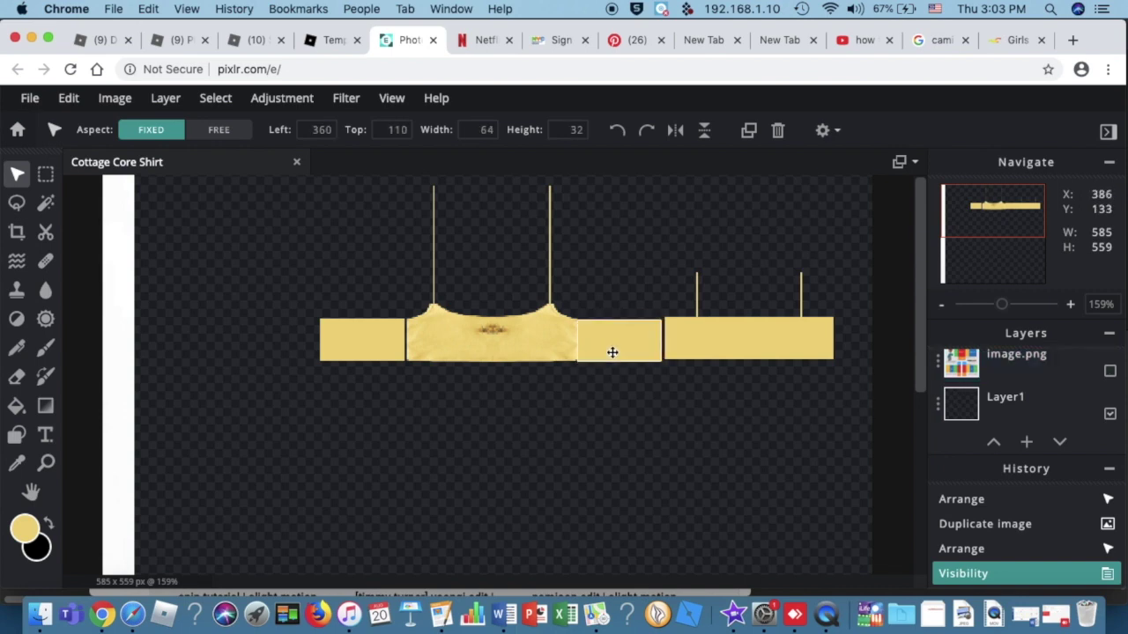
pyautogui.press('Up')
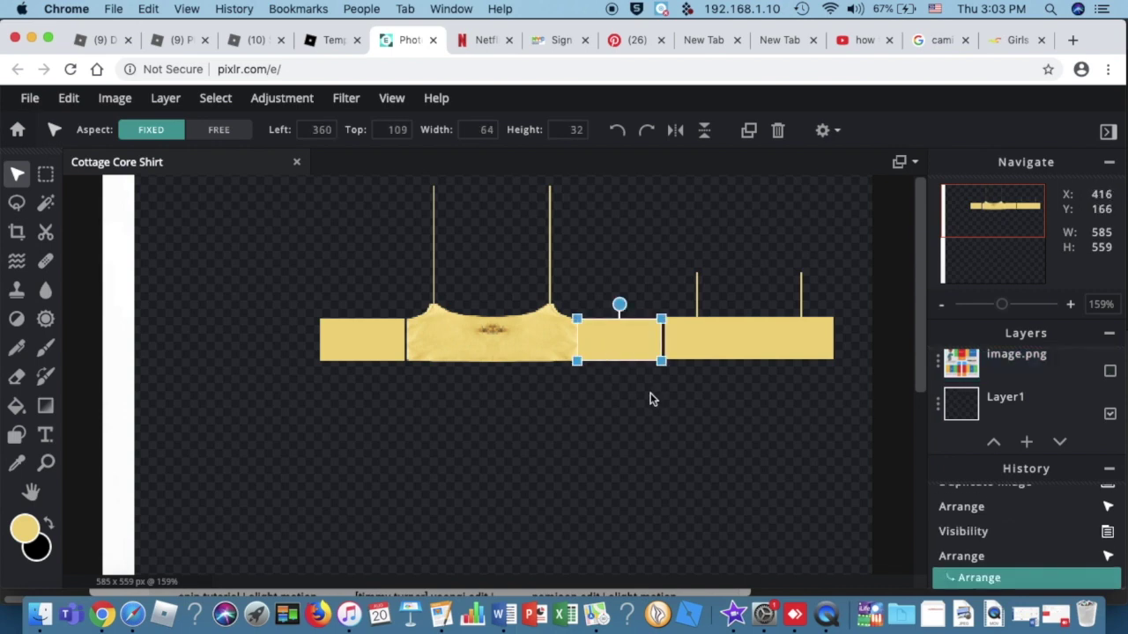
# Step: Try to close the gaps by moving the BACK panel's two yellow strips to left 424 and 488, top 109, and undo both moves
pyautogui.moveTo(689, 344); pyautogui.dragTo(683, 344)
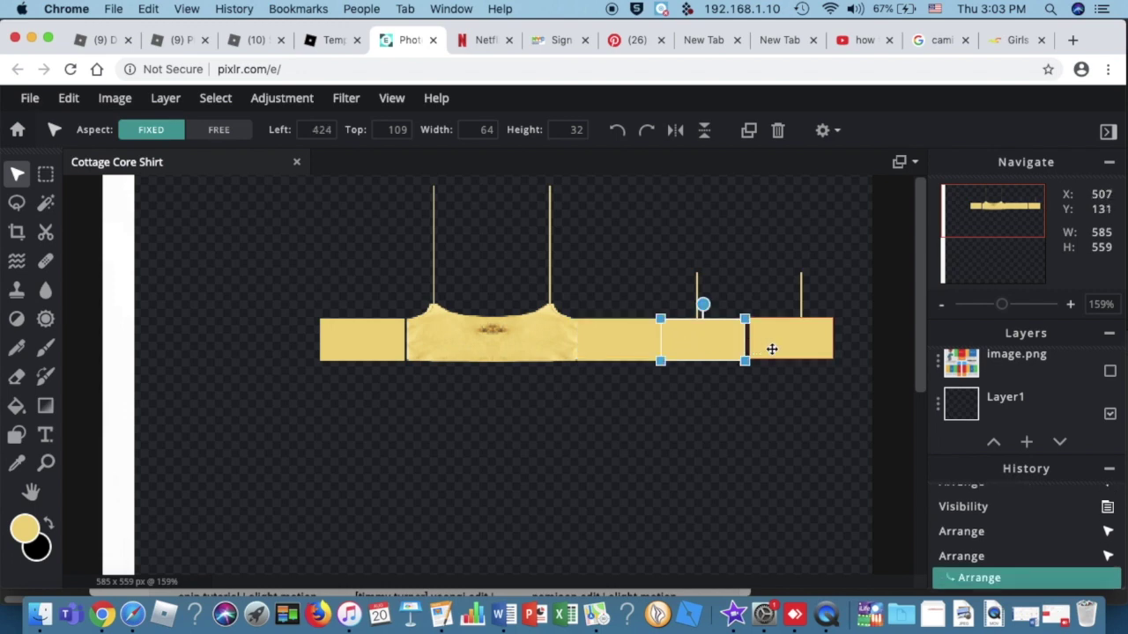
pyautogui.moveTo(768, 347); pyautogui.dragTo(763, 348)
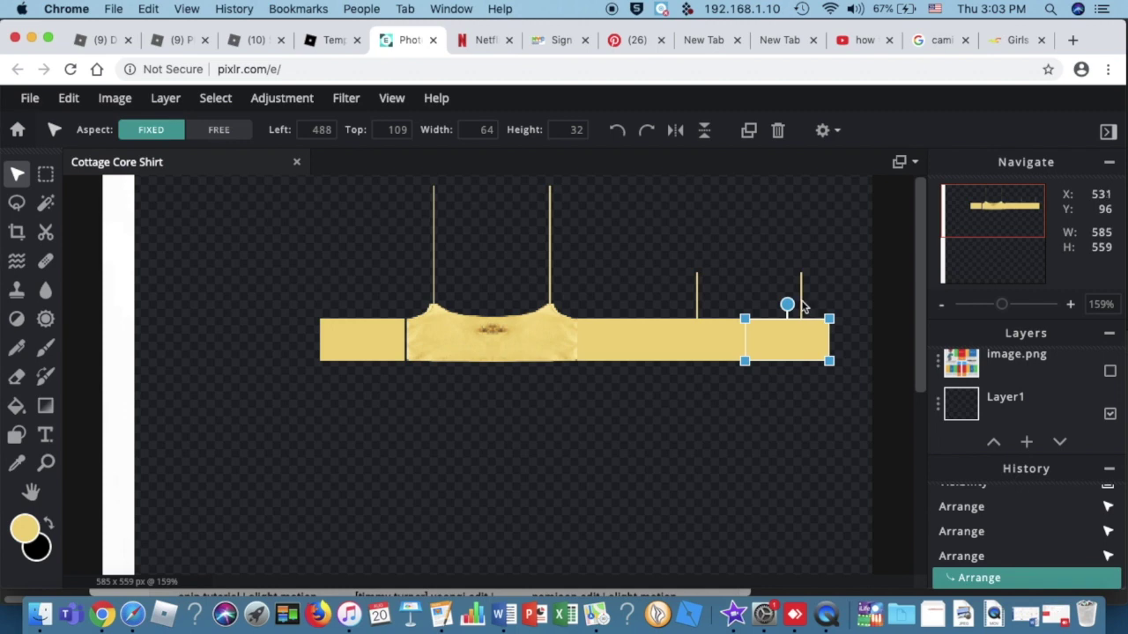
pyautogui.press('super+z')
pyautogui.press('super+z')
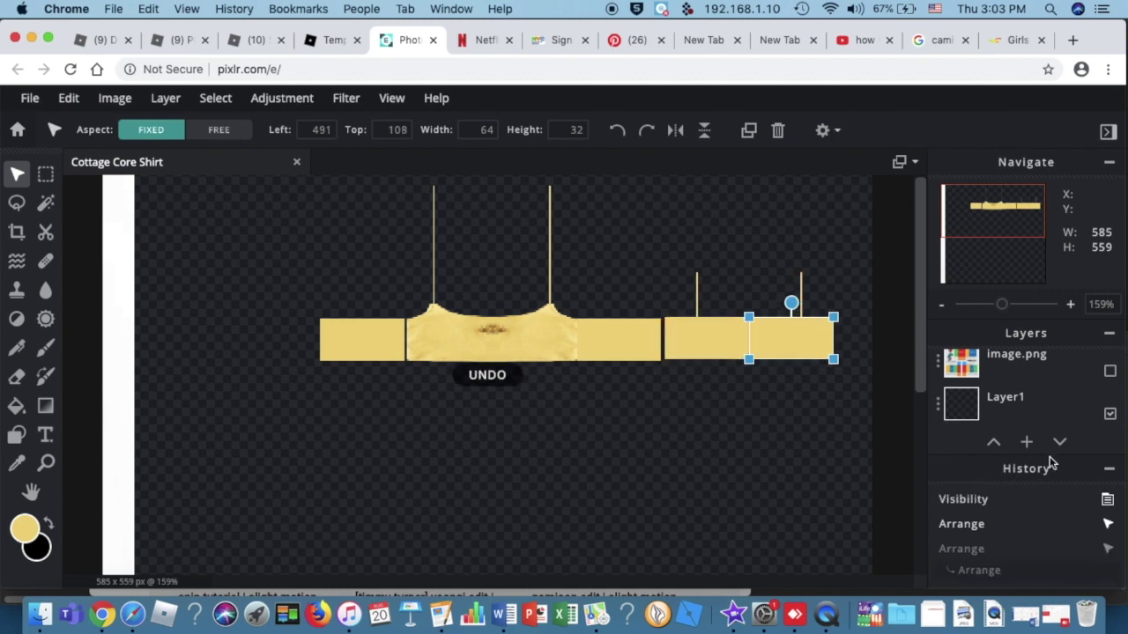
# Step: Show the image.png template and align the BACK panel's two yellow strips at left 427 and 491, both at top 109
pyautogui.click(1110, 372)
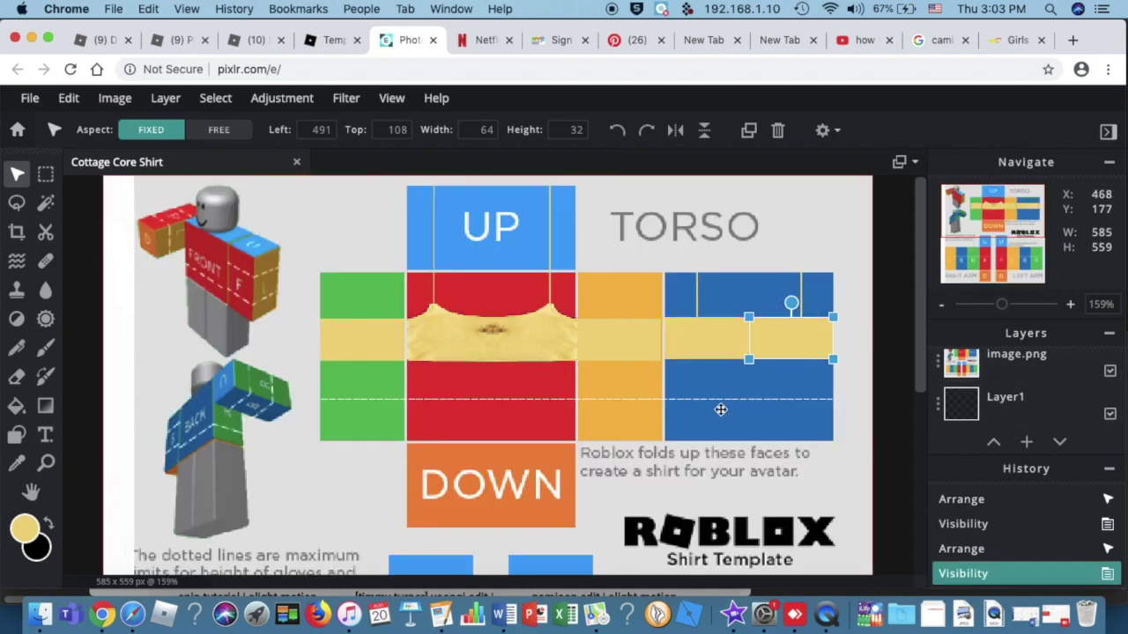
pyautogui.click(701, 346)
pyautogui.moveTo(692, 347); pyautogui.dragTo(616, 349)
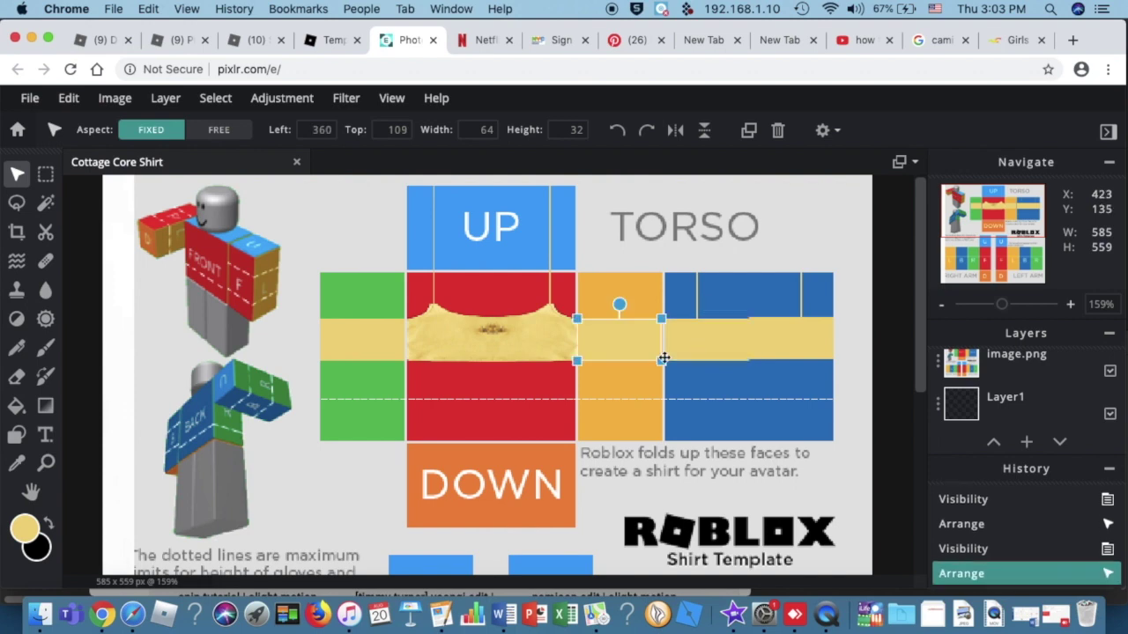
pyautogui.click(667, 345)
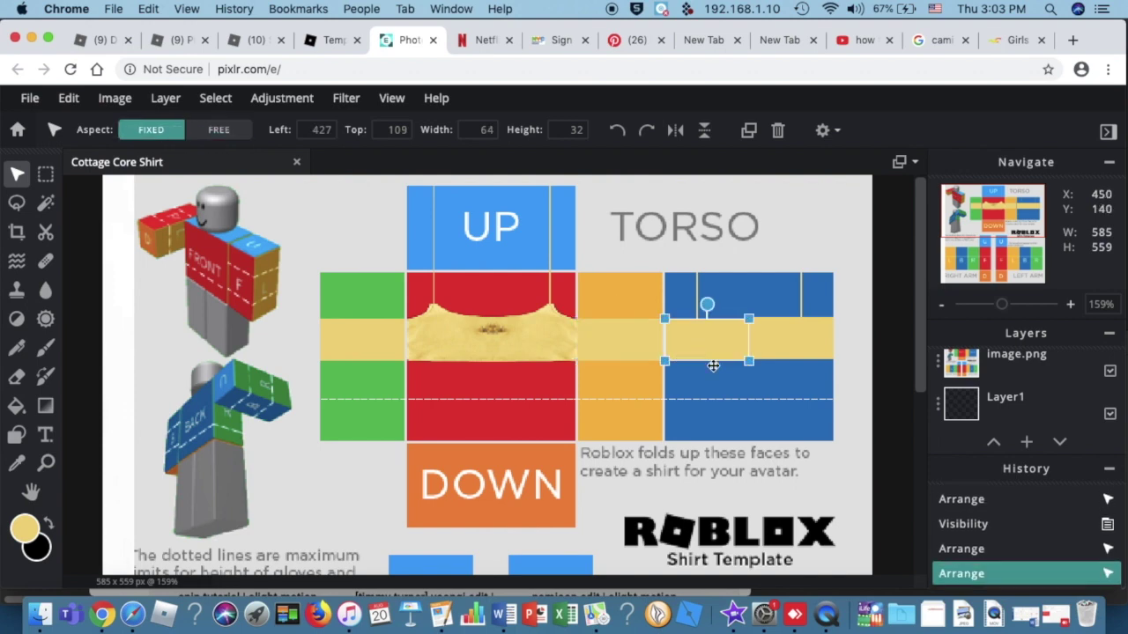
pyautogui.click(671, 399)
pyautogui.scroll(2, 702, 353)
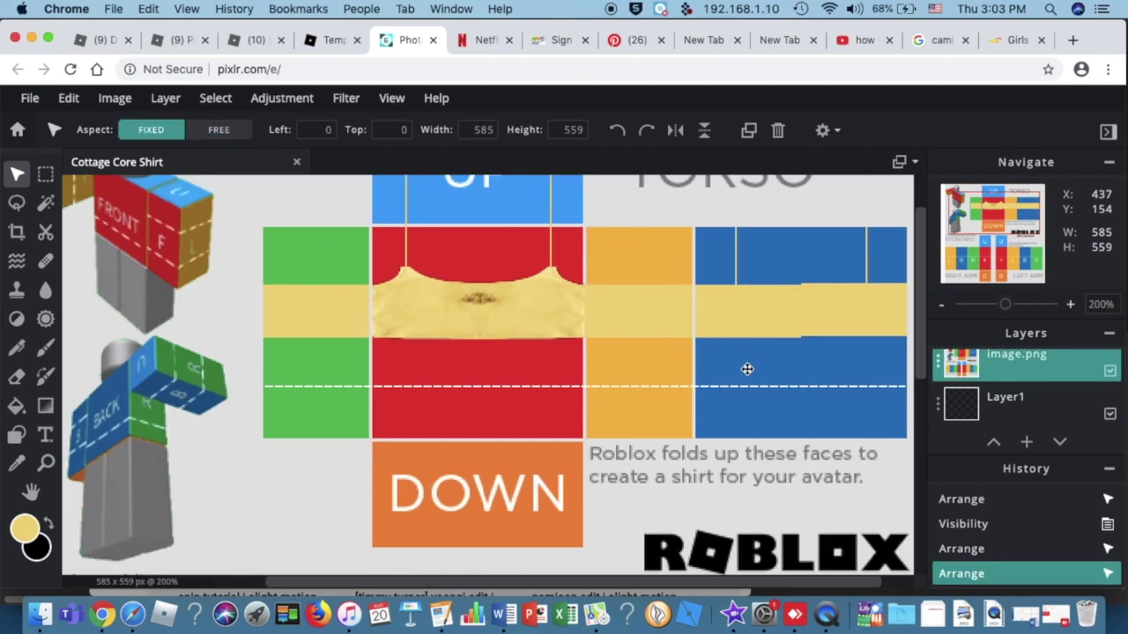
pyautogui.click(851, 319)
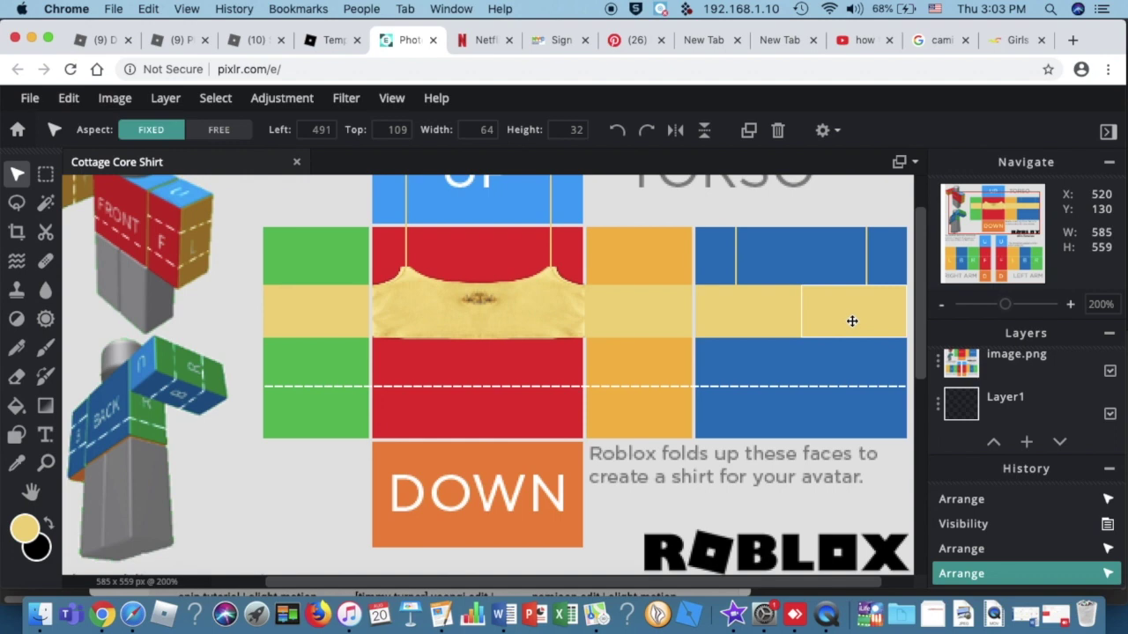
pyautogui.click(761, 368)
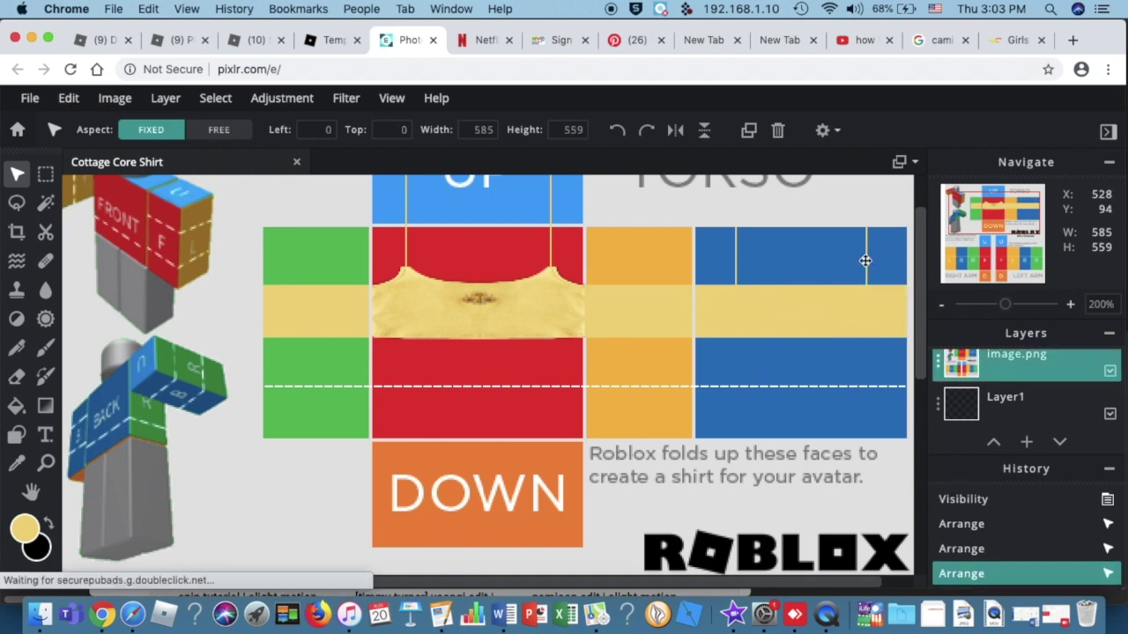
# Step: Move the BACK panel's right strap to left 531, top 83, so it meets the yellow strip
pyautogui.click(868, 249)
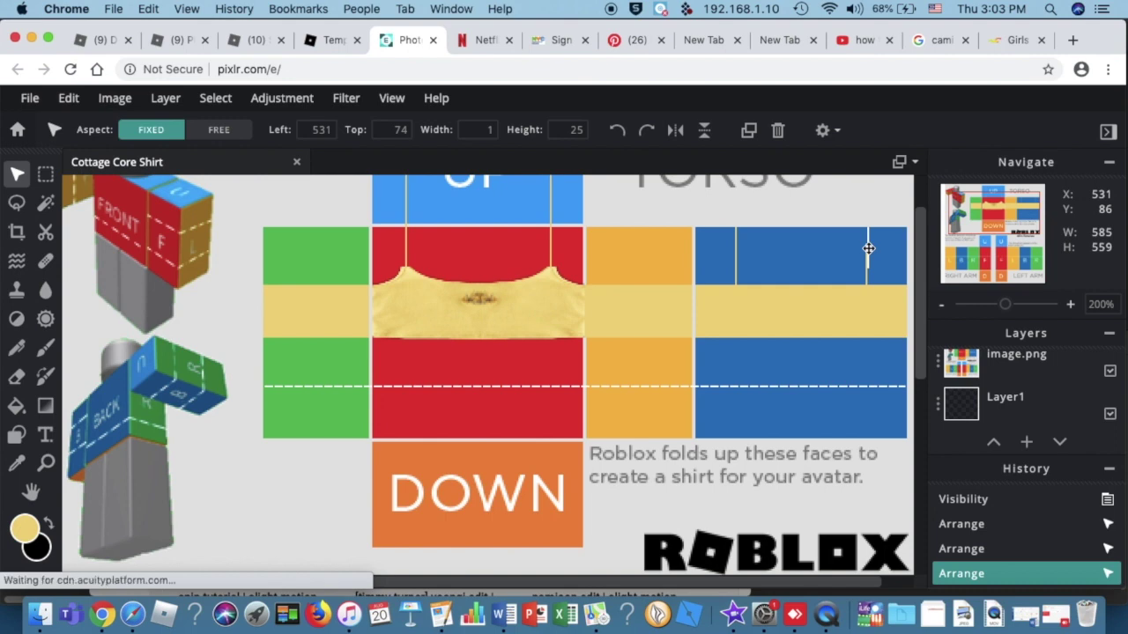
pyautogui.click(868, 248)
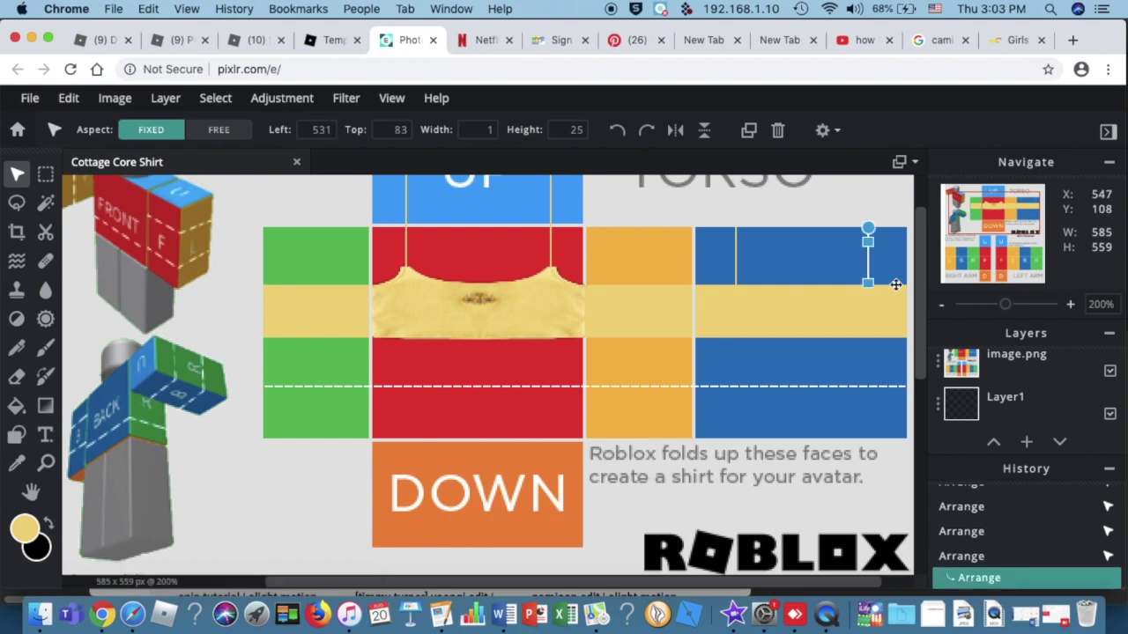
pyautogui.click(897, 281)
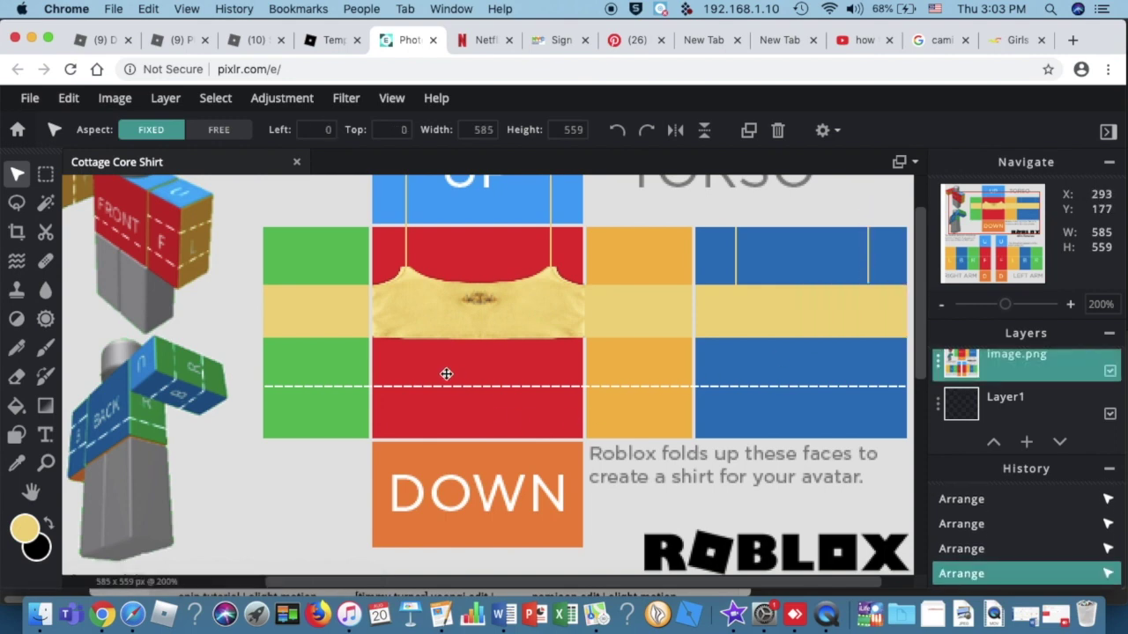
# Step: Stretch the R panel's yellow strip to the front cami's edge and hide the image.png template to check the gap
pyautogui.click(327, 328)
pyautogui.moveTo(367, 334); pyautogui.dragTo(370, 338)
pyautogui.click(462, 389)
pyautogui.click(1109, 371)
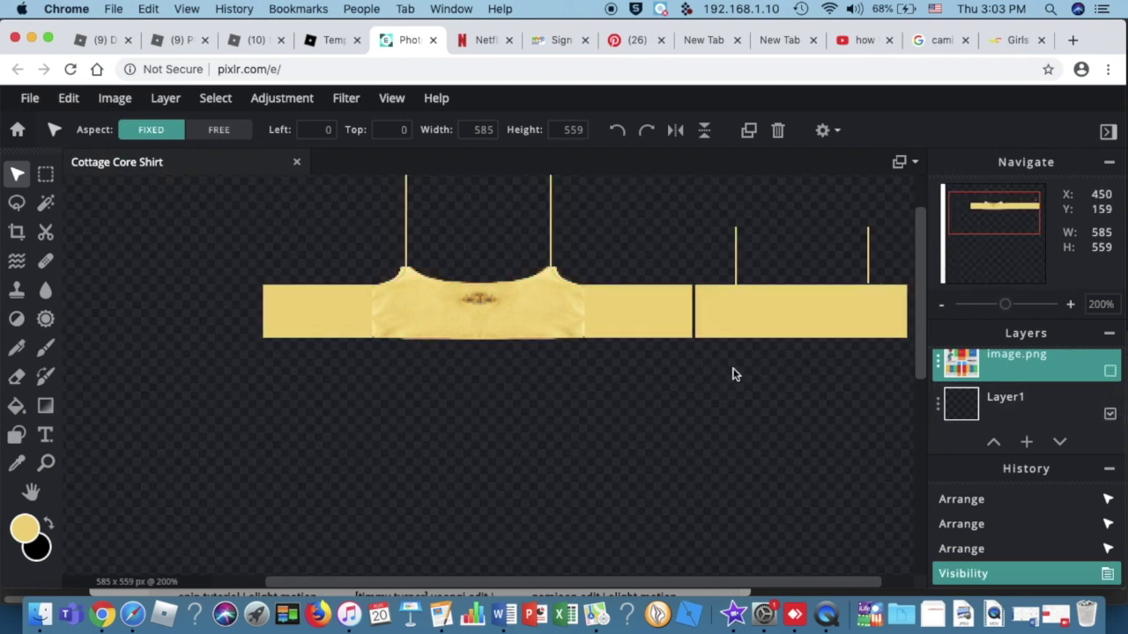
# Step: Stretch the BACK panel's inner yellow strip to left 425, width 66 over the template, leaving the image.png layer hidden
pyautogui.click(1109, 371)
pyautogui.click(706, 322)
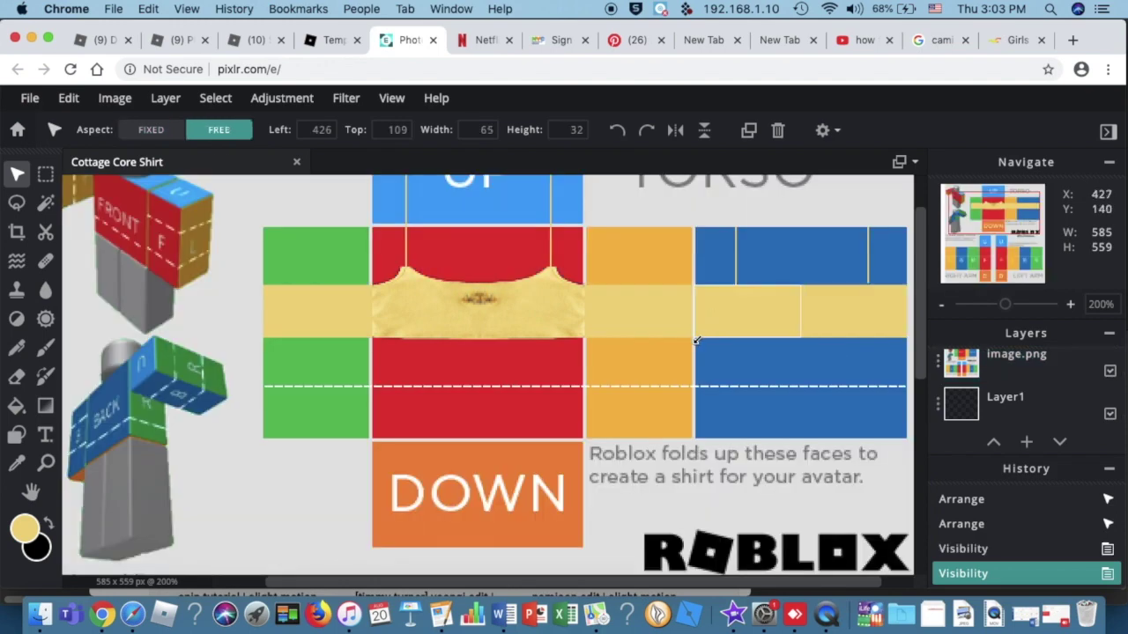
pyautogui.click(758, 384)
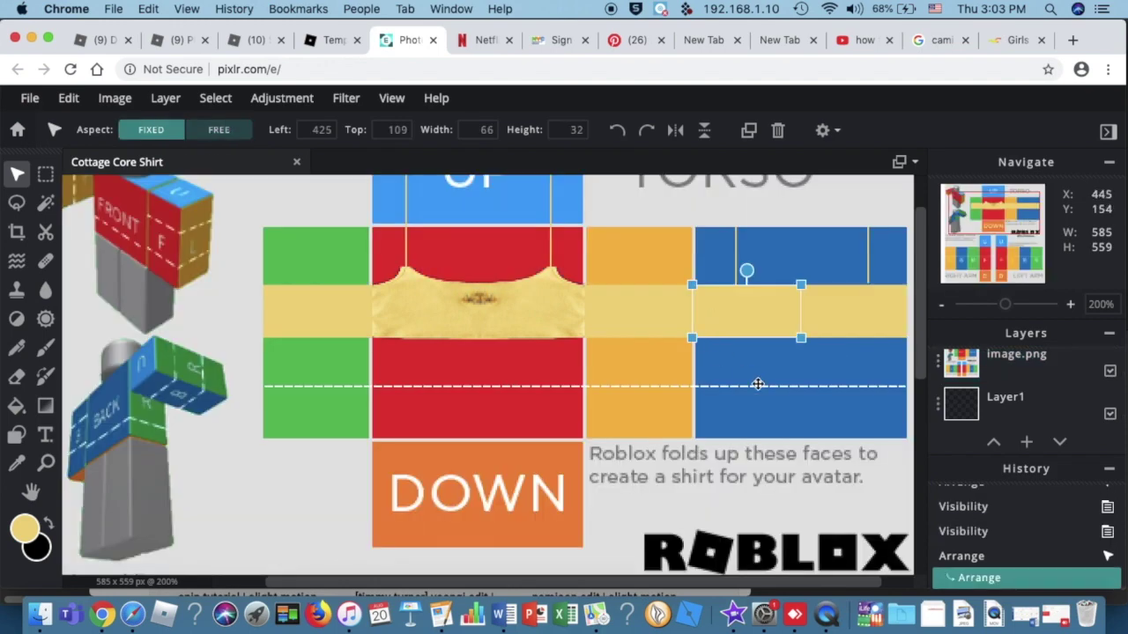
pyautogui.click(1109, 371)
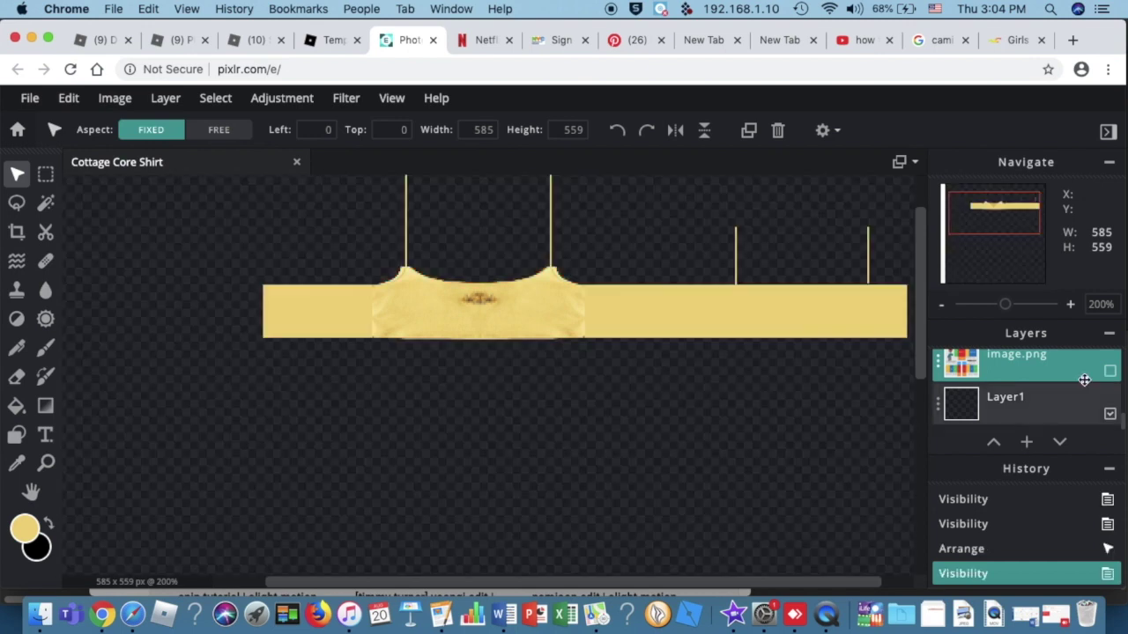
# Step: Delete the white strip running along the canvas's left edge
pyautogui.scroll(-4, 459, 352)
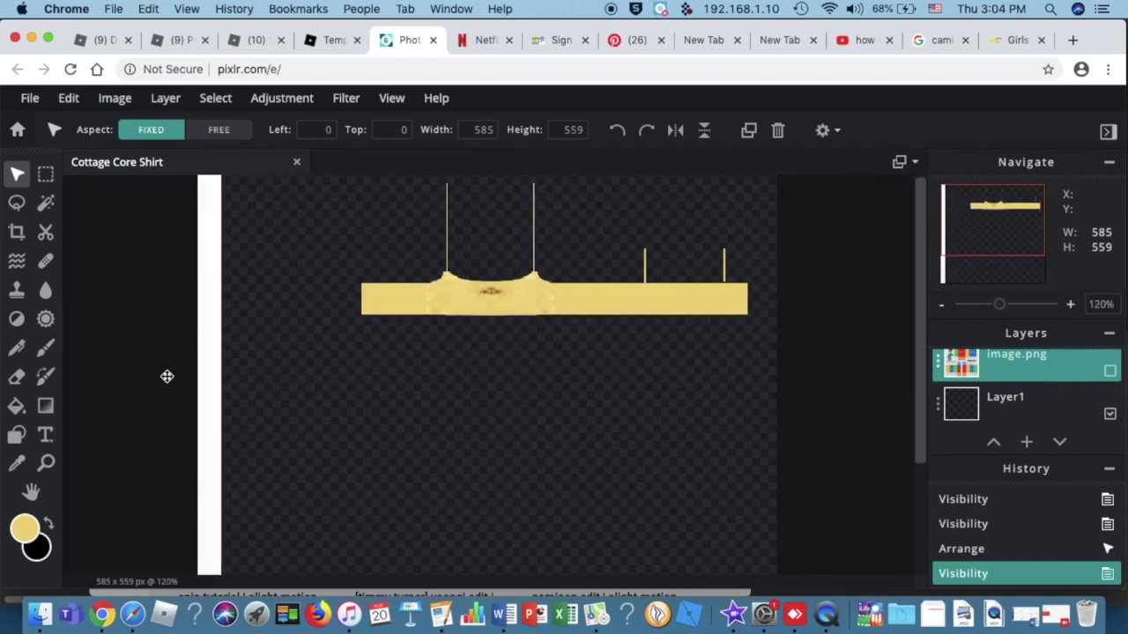
pyautogui.click(212, 361)
pyautogui.press('Delete')
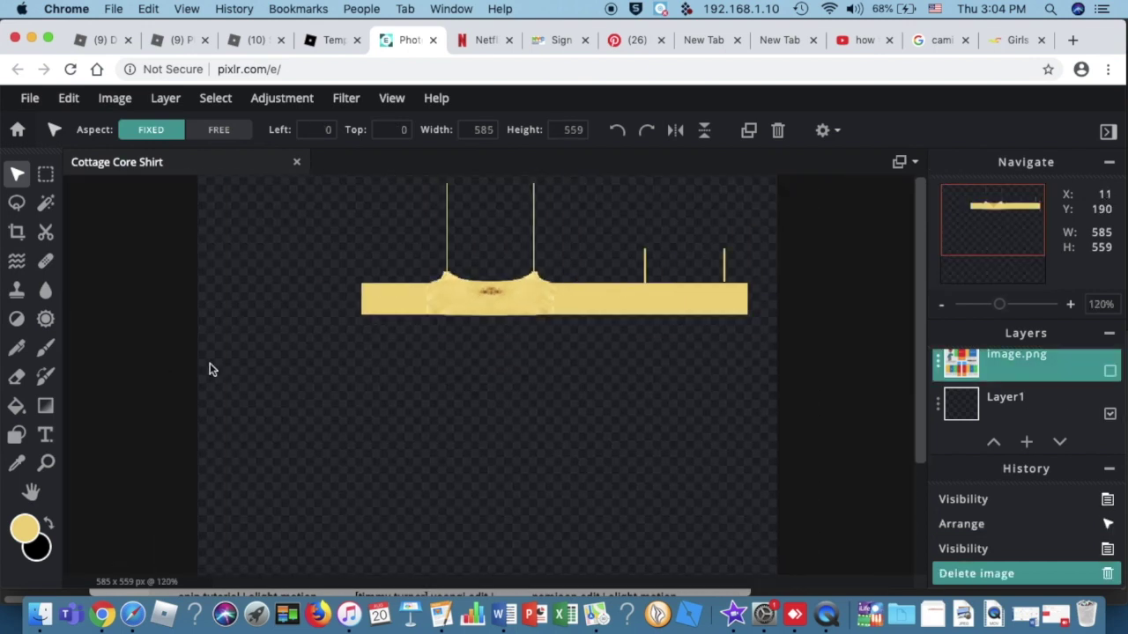
# Step: Download the image as the PNG Cottage Core Shirt at 585 x 559, and switch to Roblox's group shirt creation page
pyautogui.press('super+s')
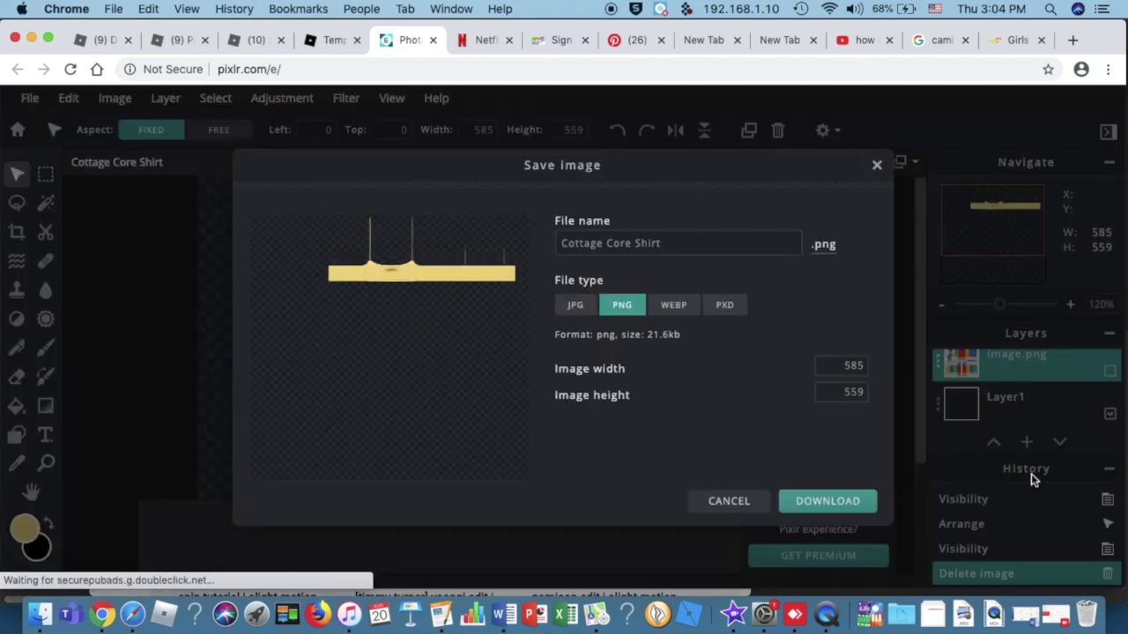
pyautogui.click(828, 504)
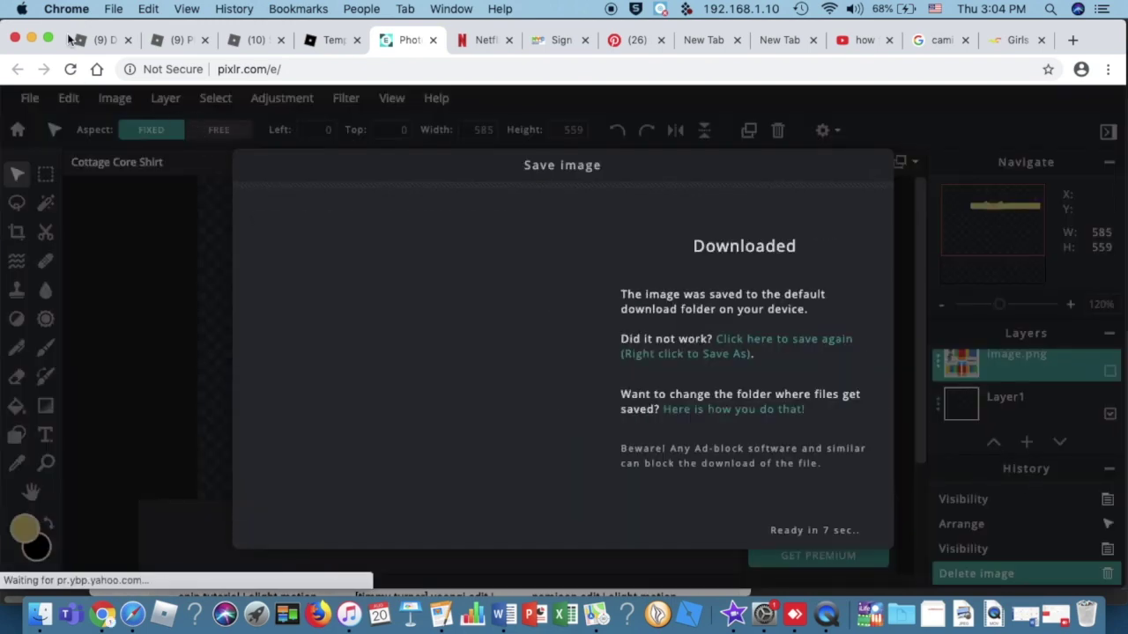
pyautogui.click(112, 39)
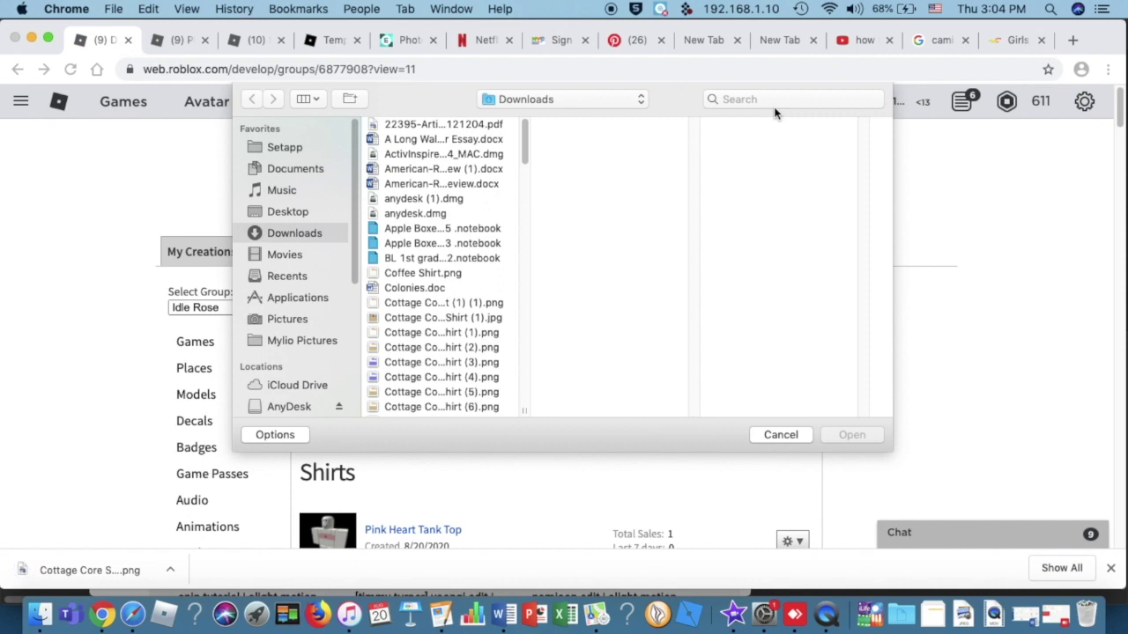
pyautogui.click(762, 100)
pyautogui.write('C')
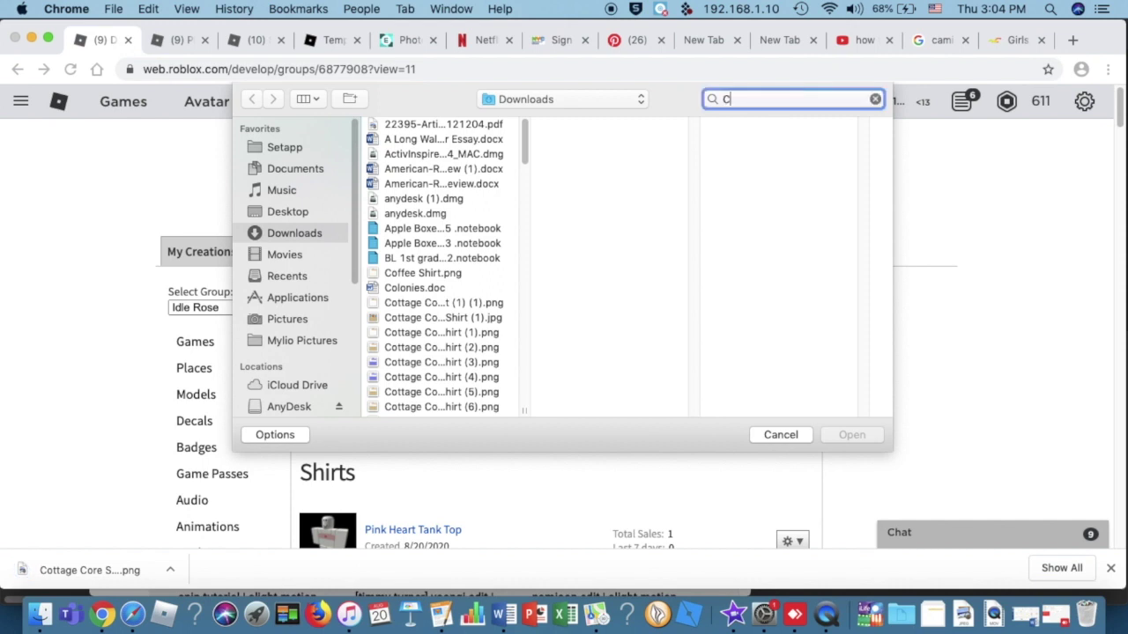
pyautogui.write('ottage')
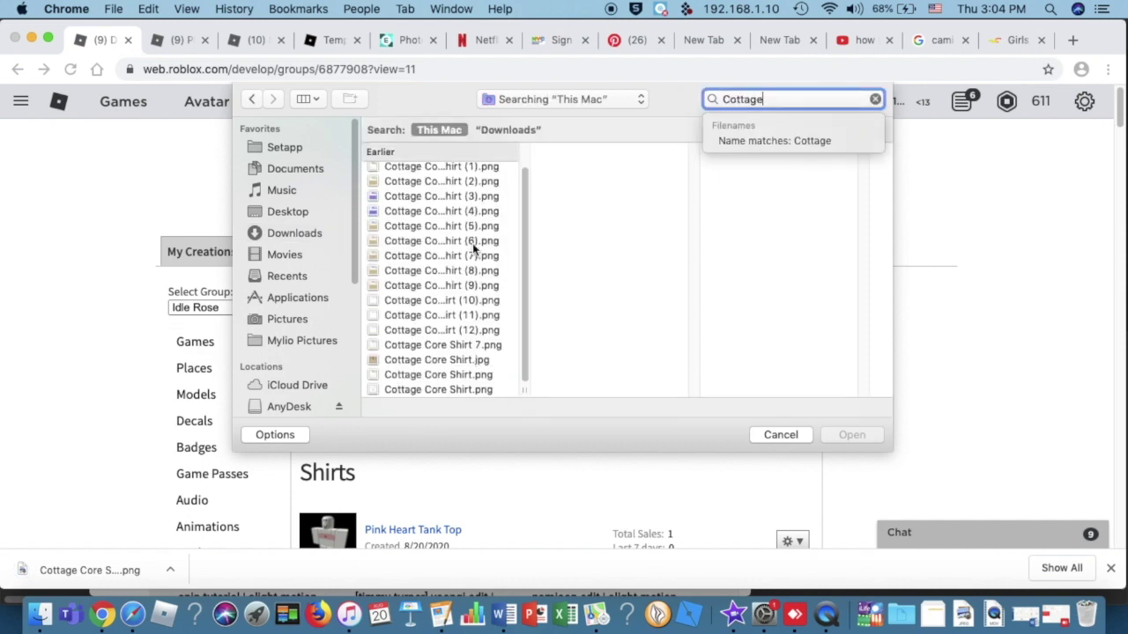
pyautogui.click(481, 333)
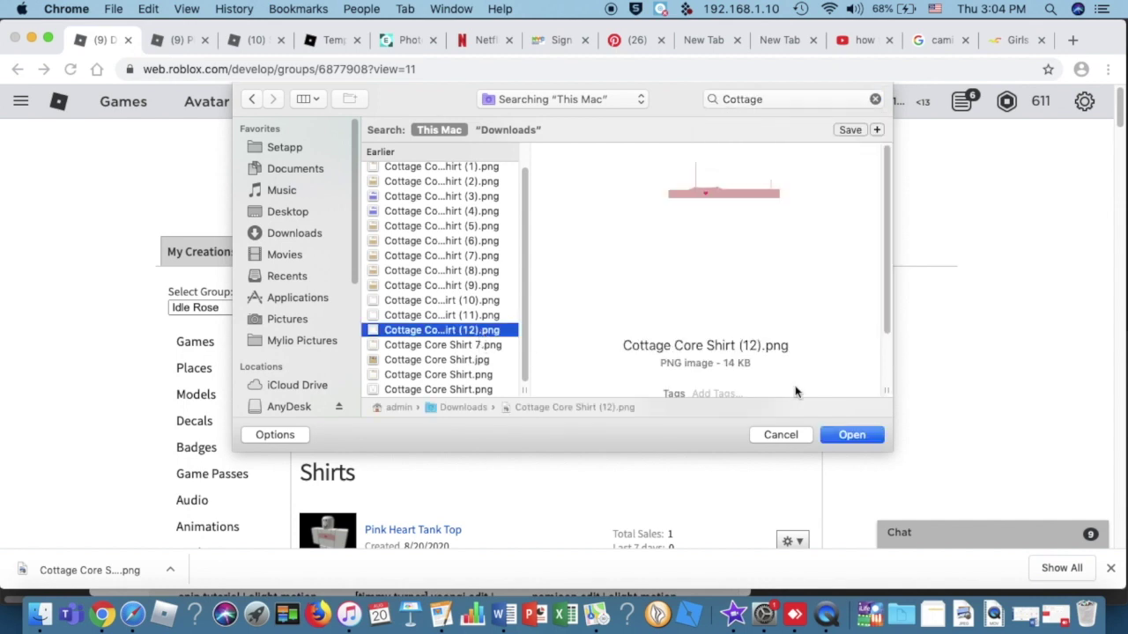
pyautogui.click(781, 434)
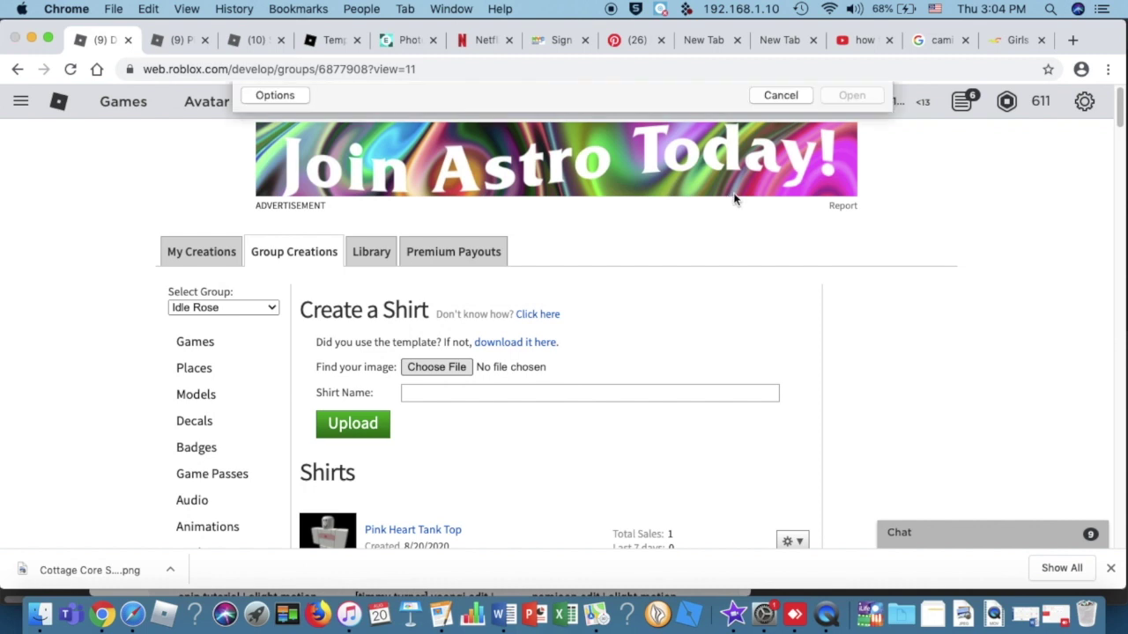
# Step: Find the yellow Cottage Core Shirt (13).png by searching for Cottage, and upload it as a new group shirt
pyautogui.click(768, 103)
pyautogui.write('Co')
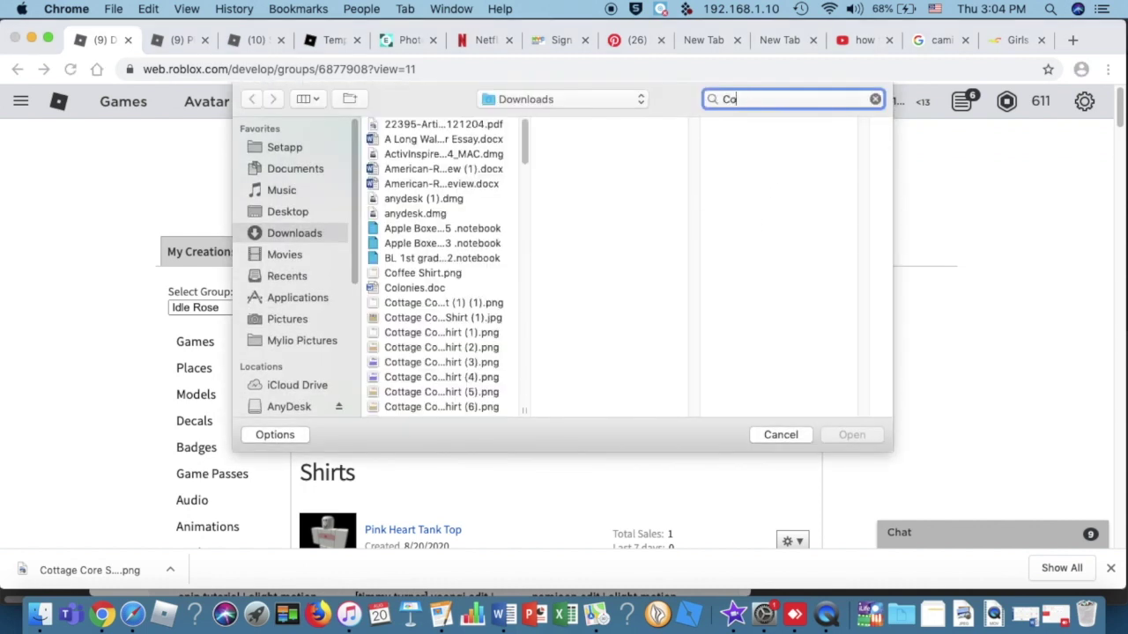
pyautogui.write('ttage')
pyautogui.scroll(-3, 500, 348)
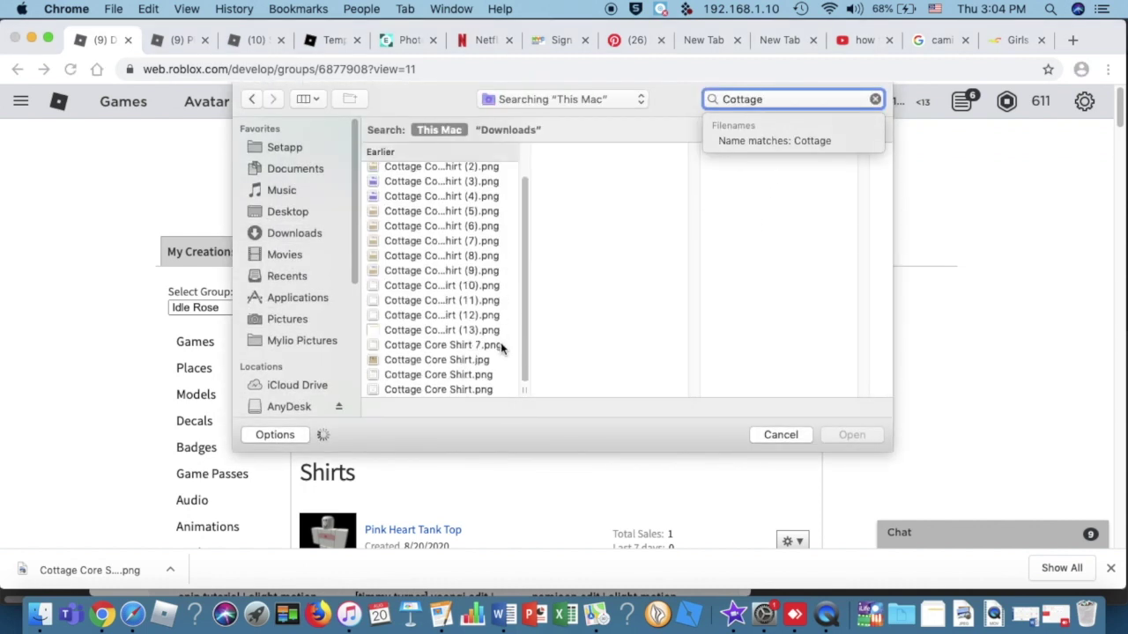
pyautogui.click(483, 331)
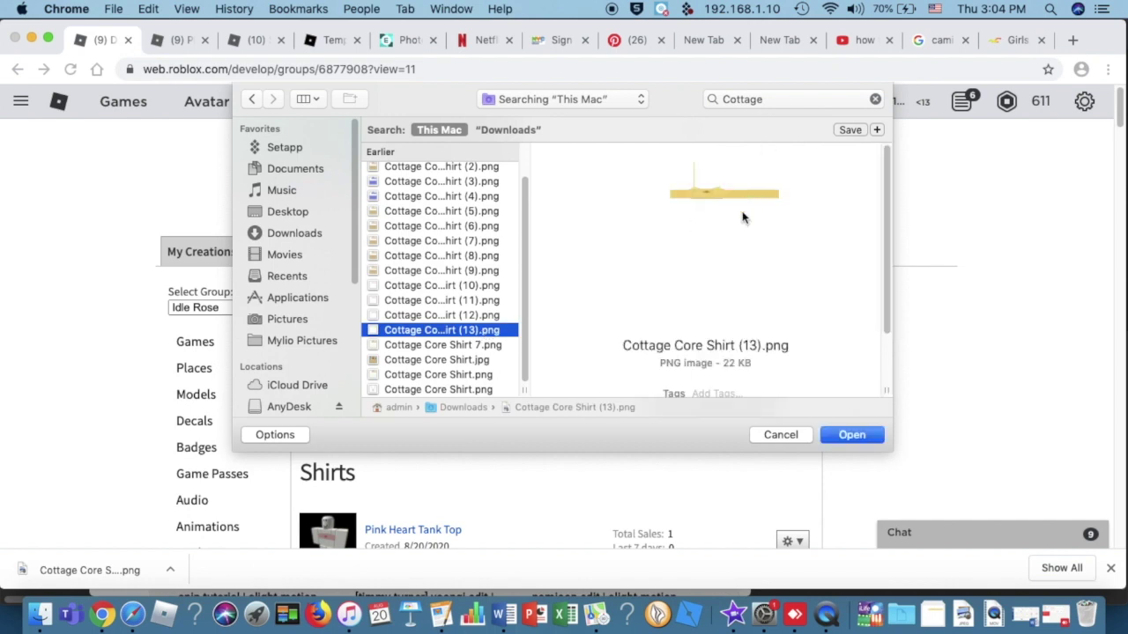
pyautogui.click(850, 435)
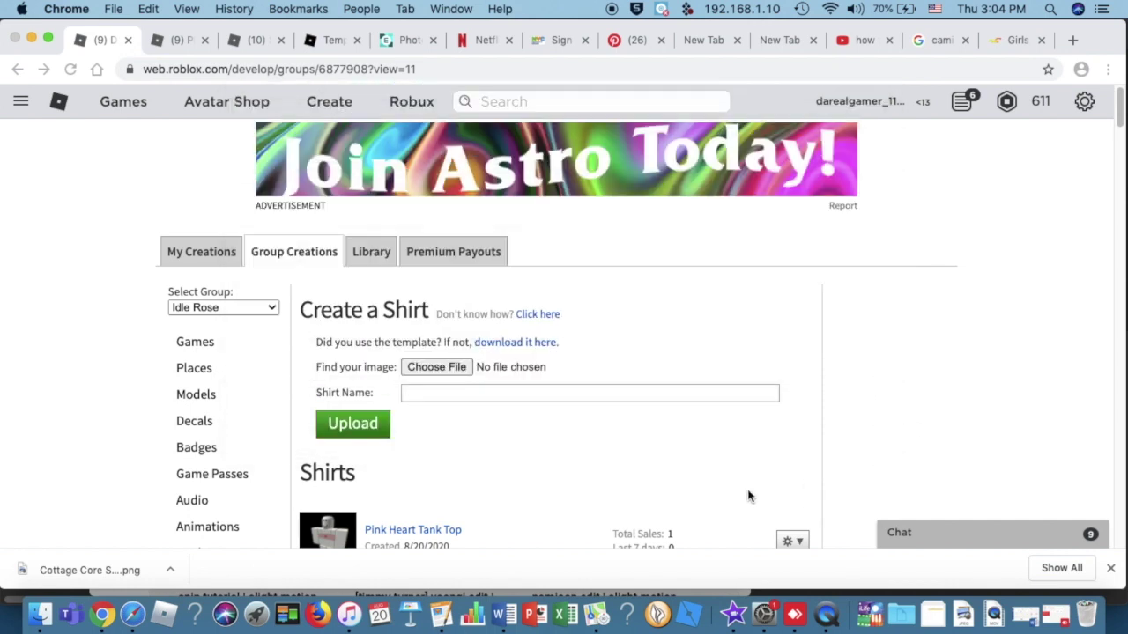
pyautogui.click(370, 427)
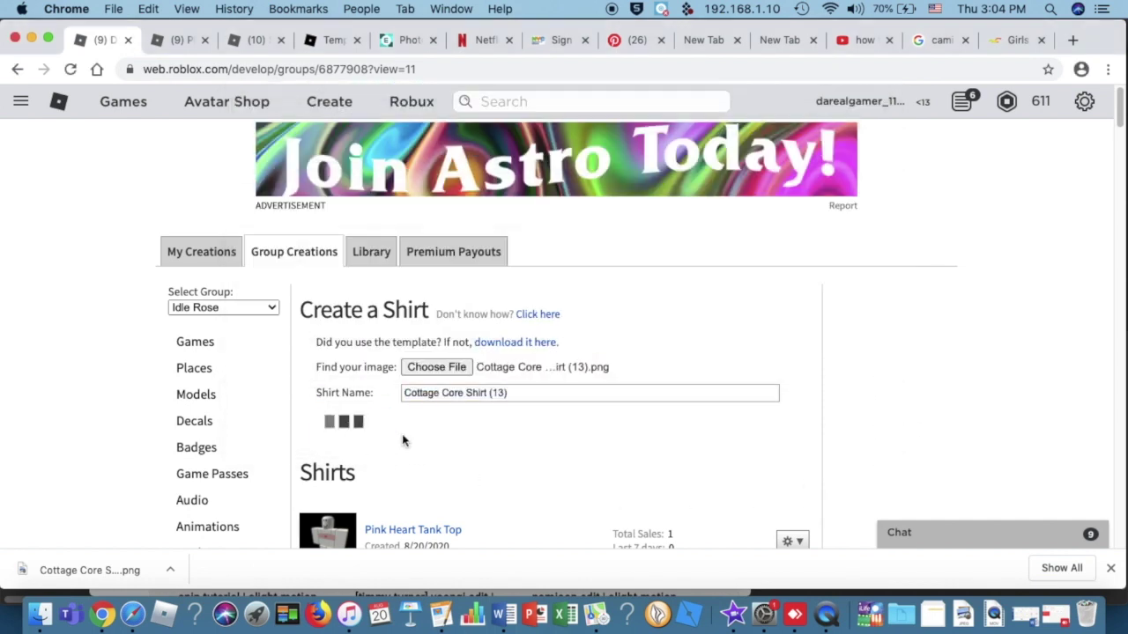
pyautogui.click(1113, 570)
# Step: Open the configuration of the newly uploaded Cottage Core Shirt and save its general settings
pyautogui.scroll(-4, 830, 309)
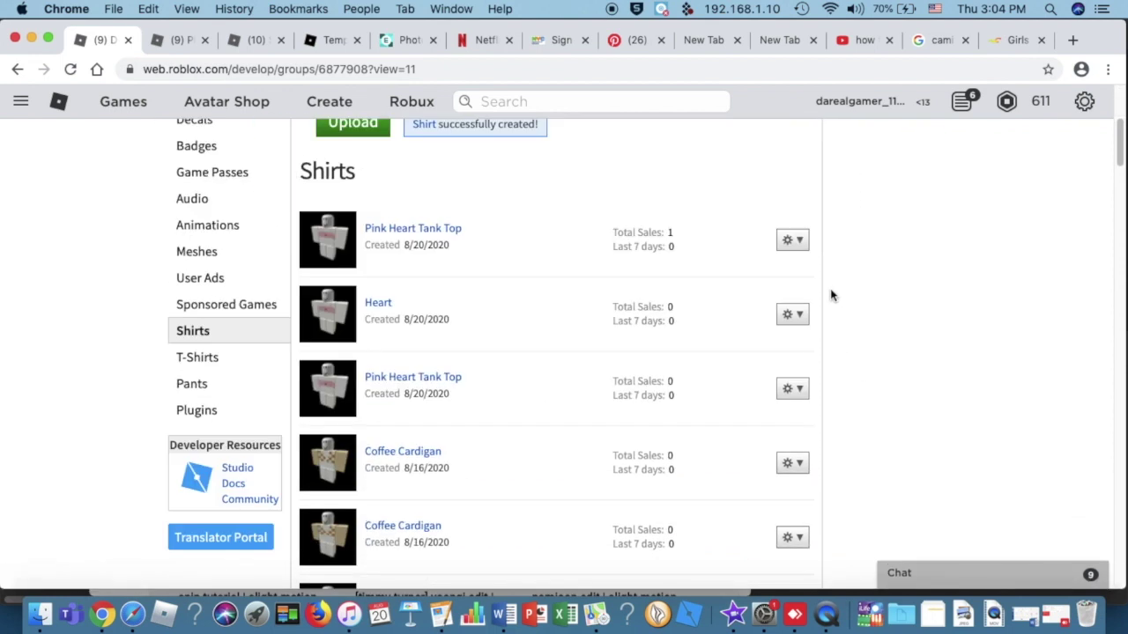
pyautogui.scroll(1, 855, 291)
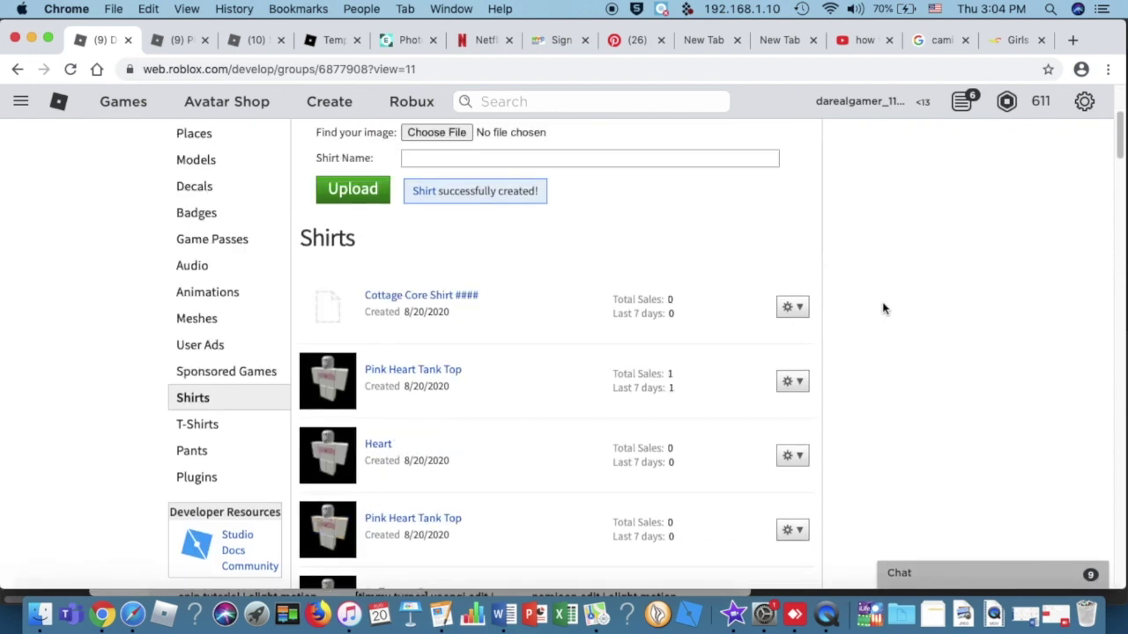
pyautogui.click(793, 308)
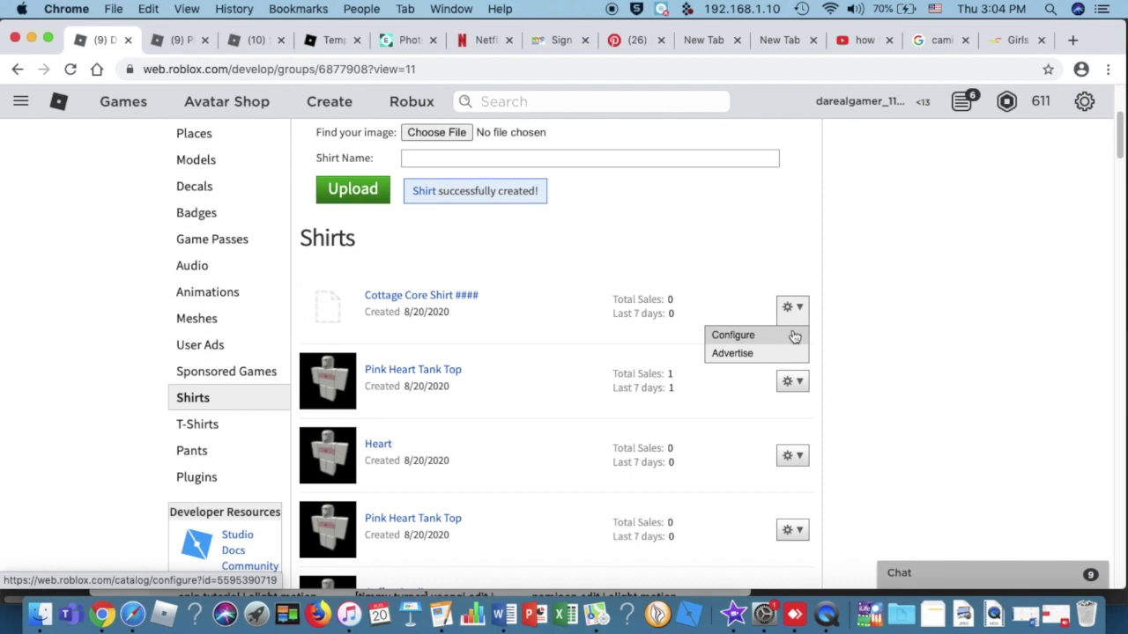
pyautogui.click(792, 332)
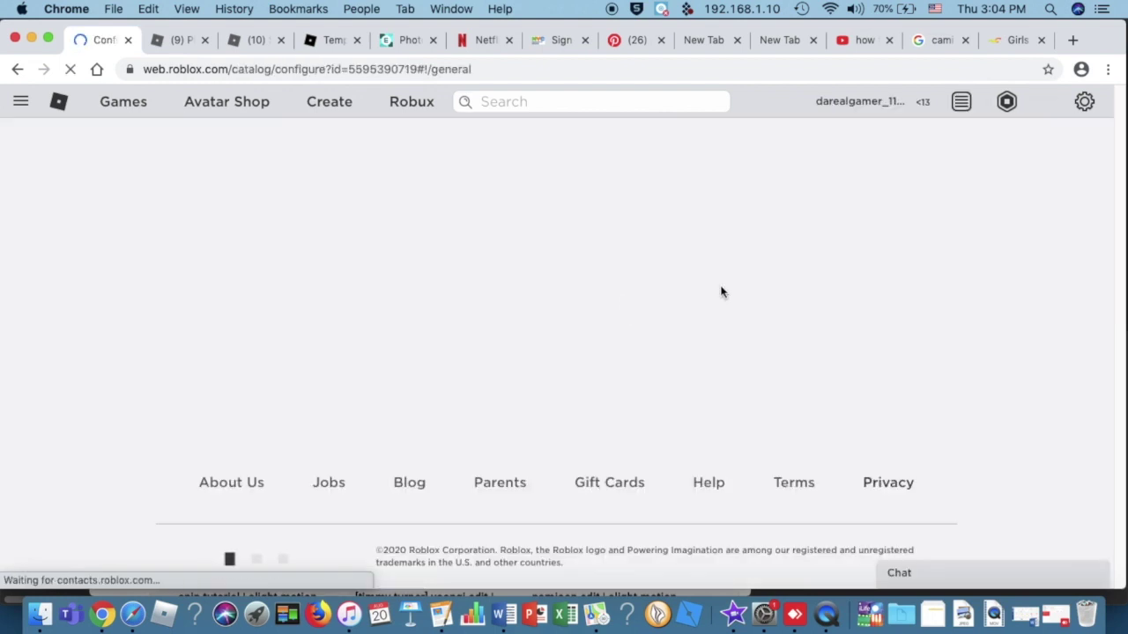
pyautogui.scroll(-5, 819, 247)
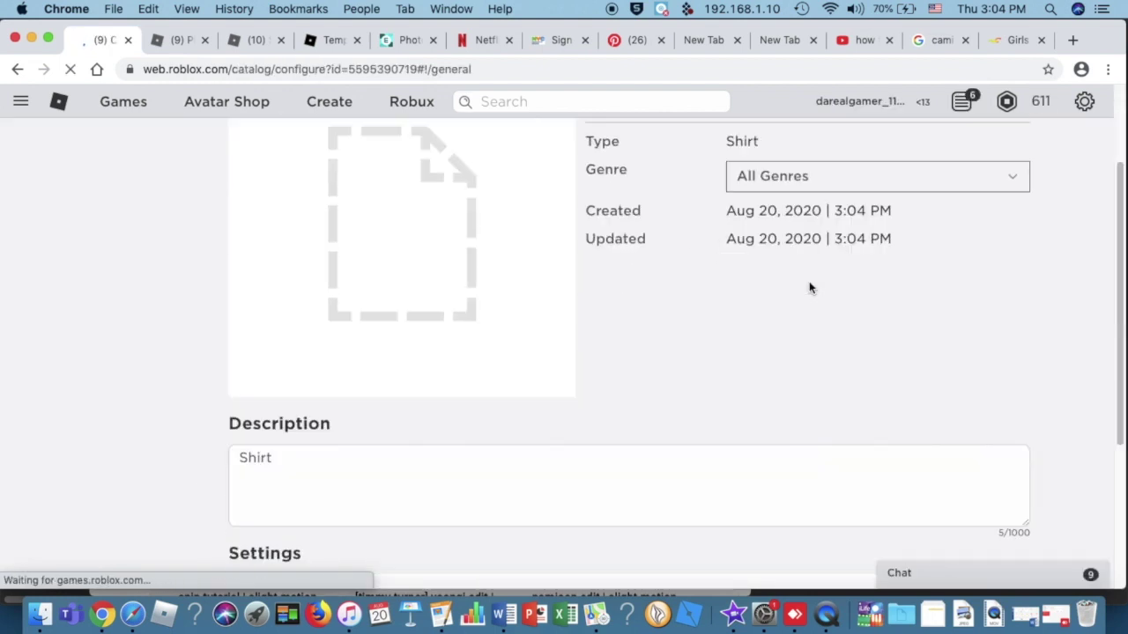
pyautogui.scroll(4, 1032, 398)
pyautogui.scroll(-4, 1021, 382)
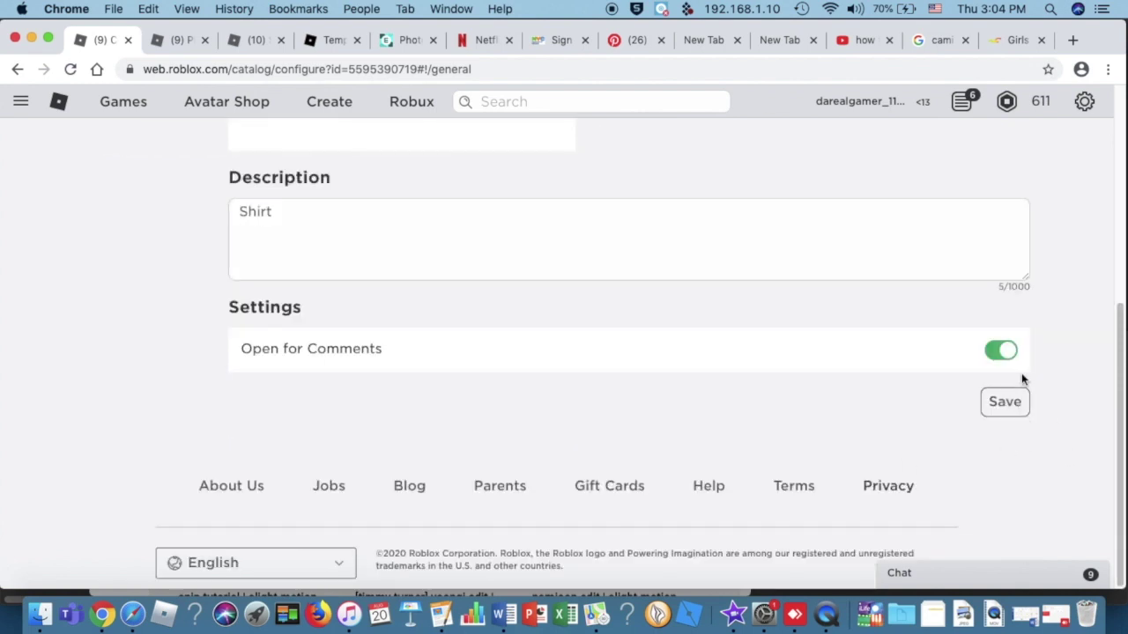
pyautogui.click(1003, 402)
# Step: Put the shirt on sale at a price of 8 Robux and save the sales settings
pyautogui.click(126, 245)
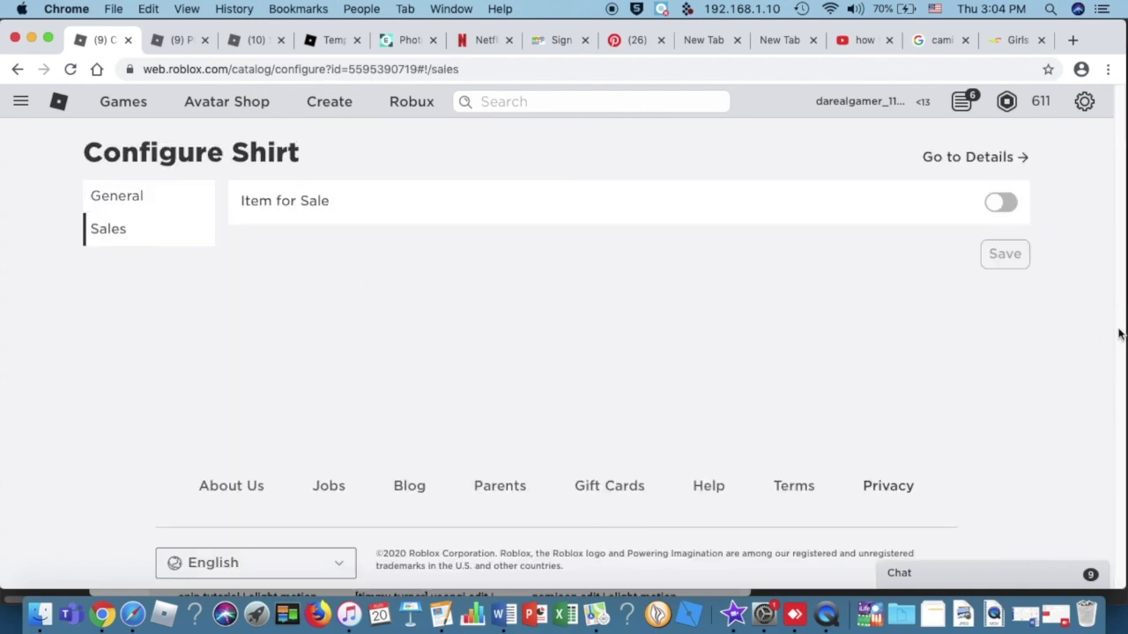
pyautogui.click(998, 202)
pyautogui.click(695, 243)
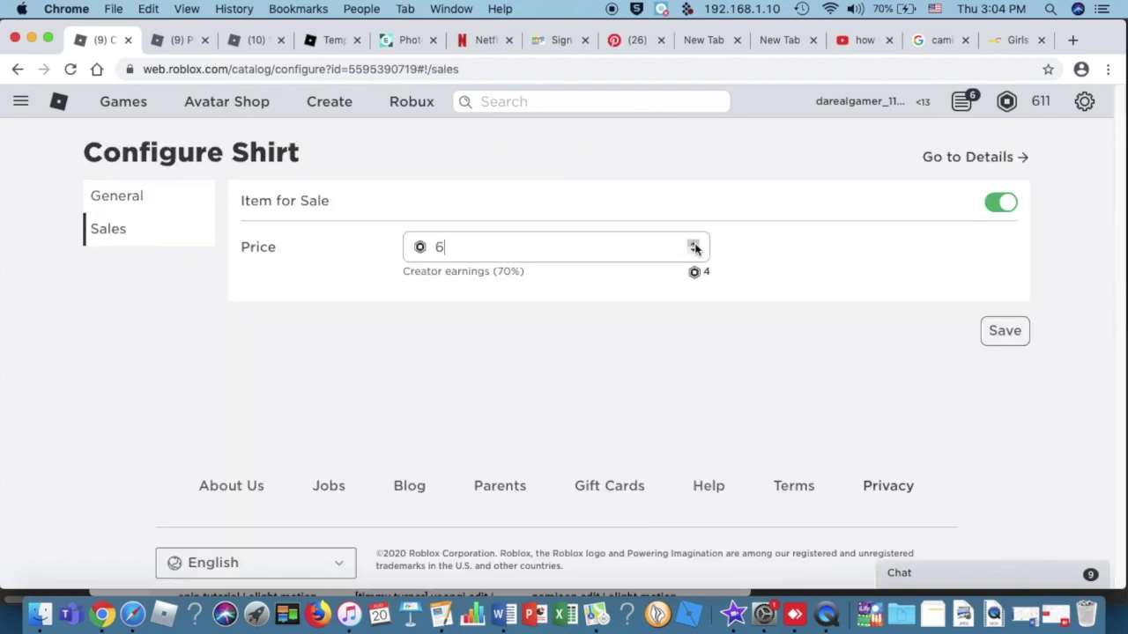
pyautogui.click(1025, 342)
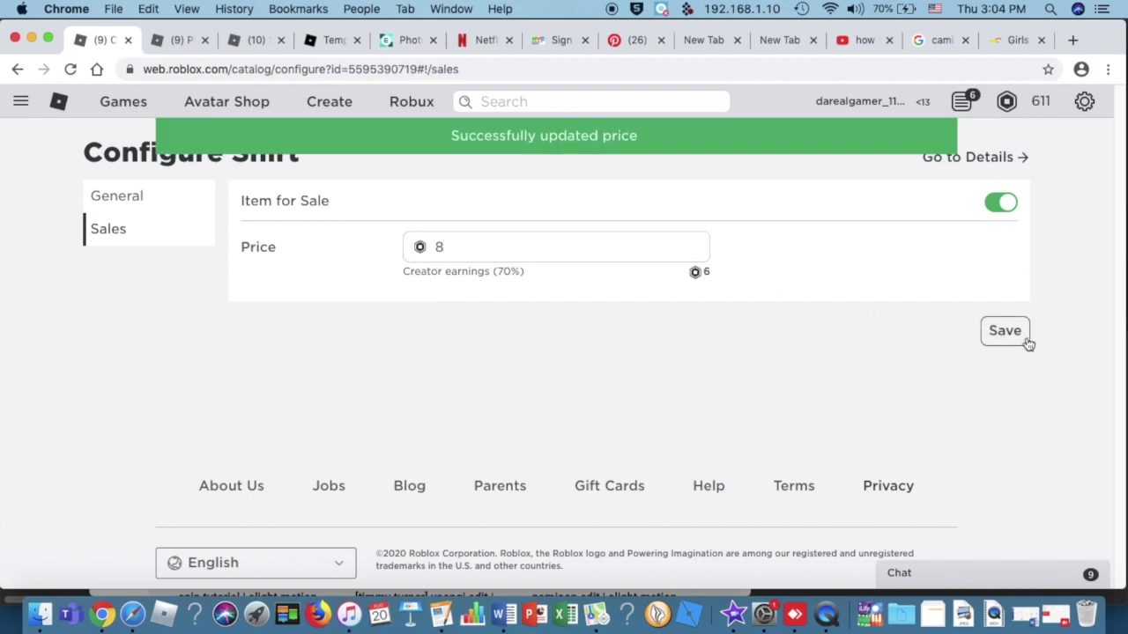